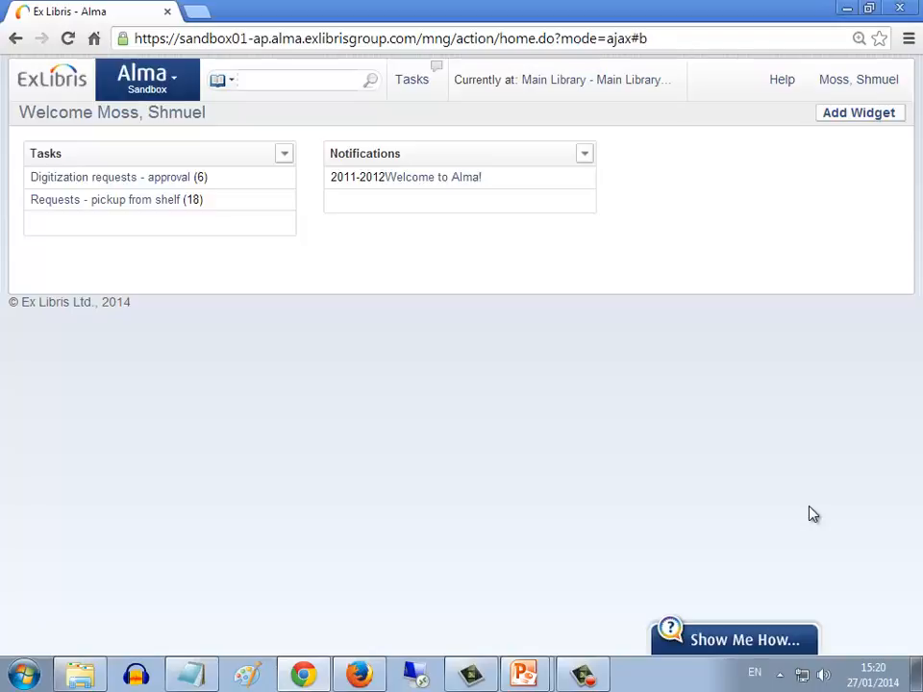
Search the repository for physical items matching "harry potter"
click(260, 85)
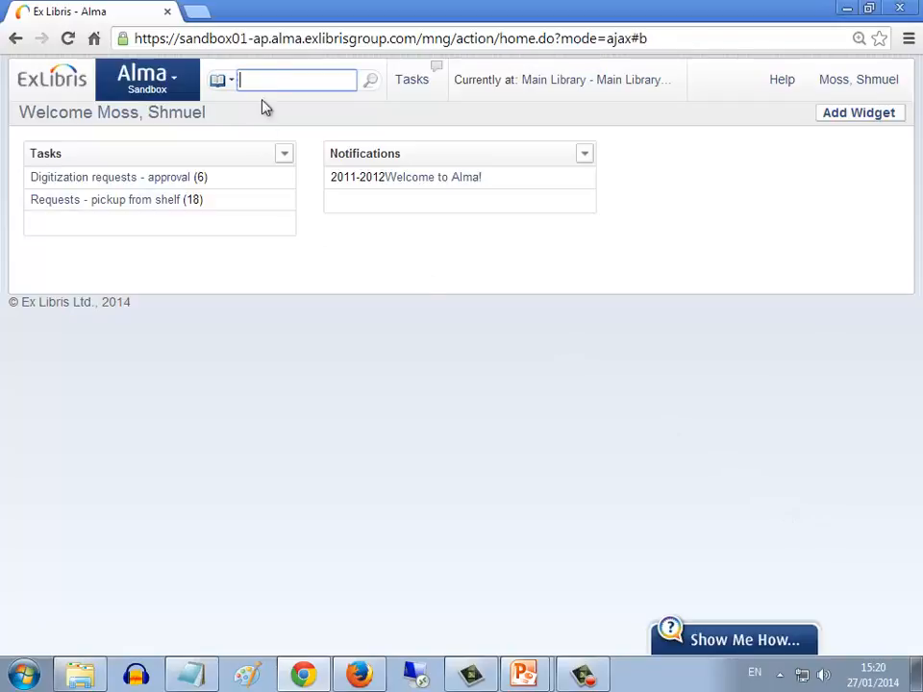
text(ha)
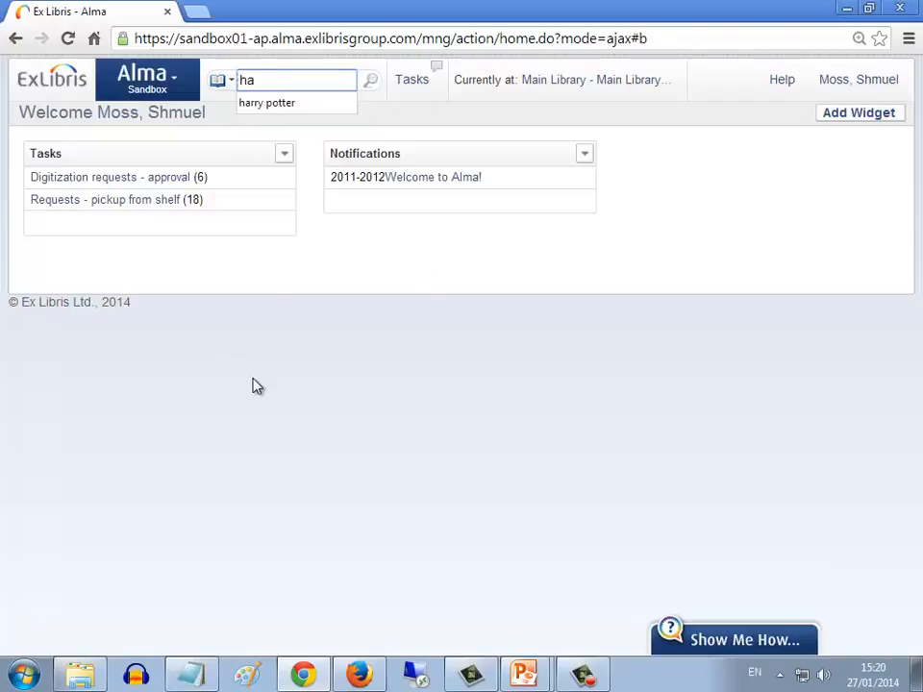
click(269, 102)
click(370, 87)
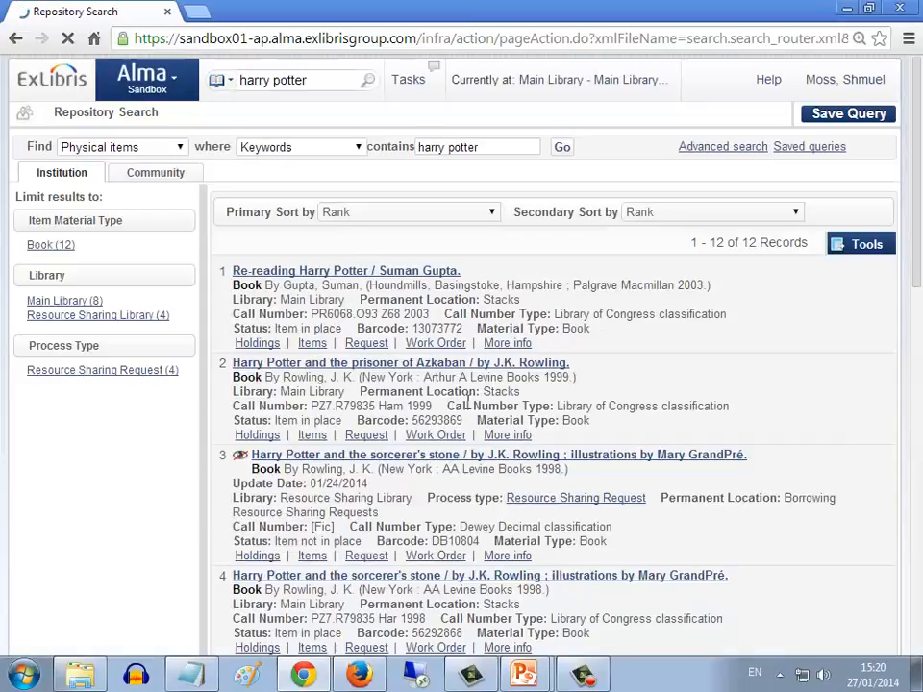
Copy the barcode of the item Harry Potter and the prisoner of Azkaban
drag(462, 424, 416, 423)
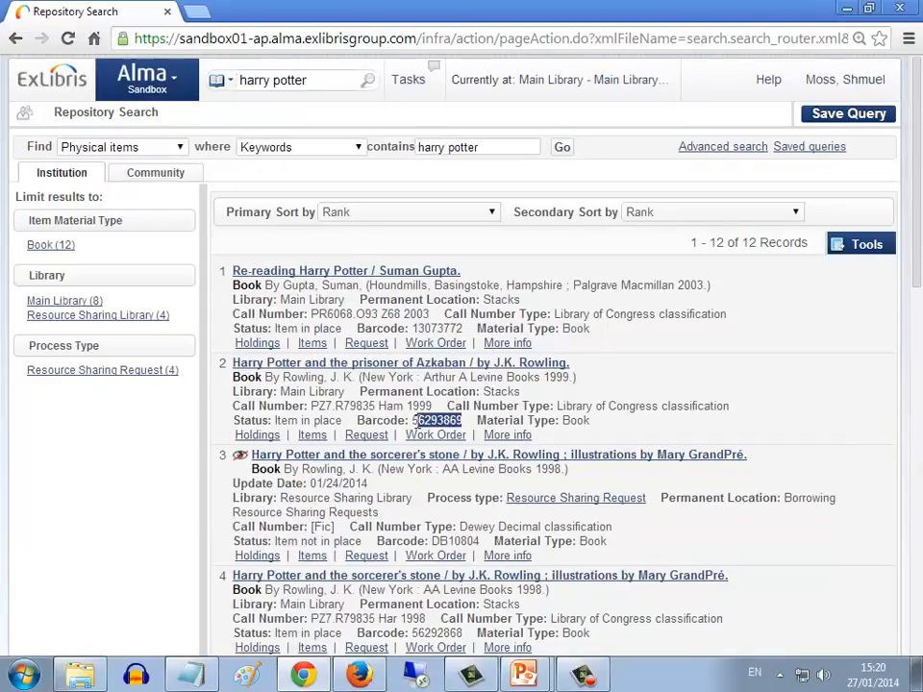
right_click(415, 424)
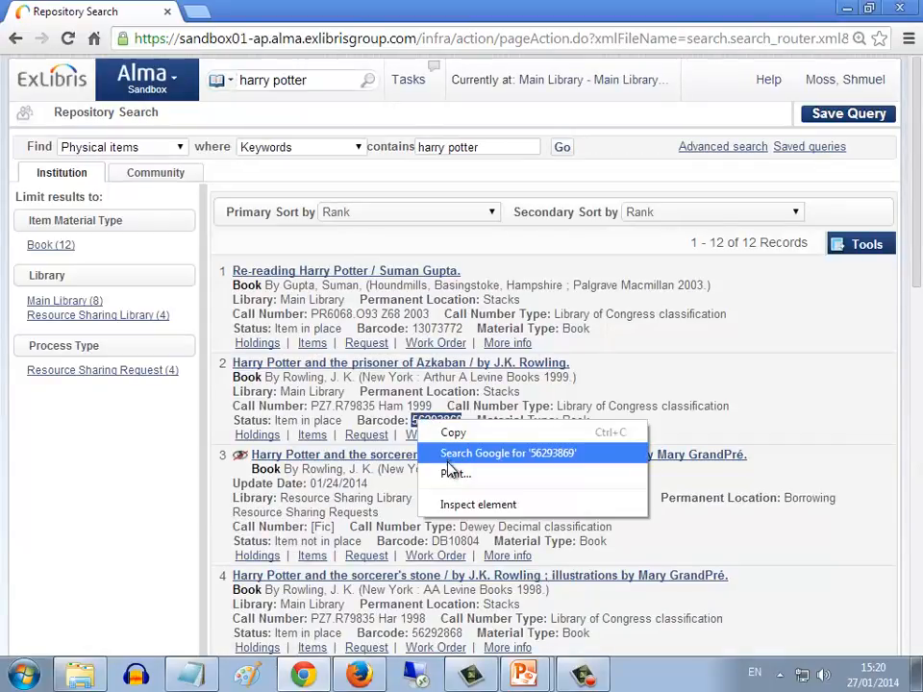
click(451, 433)
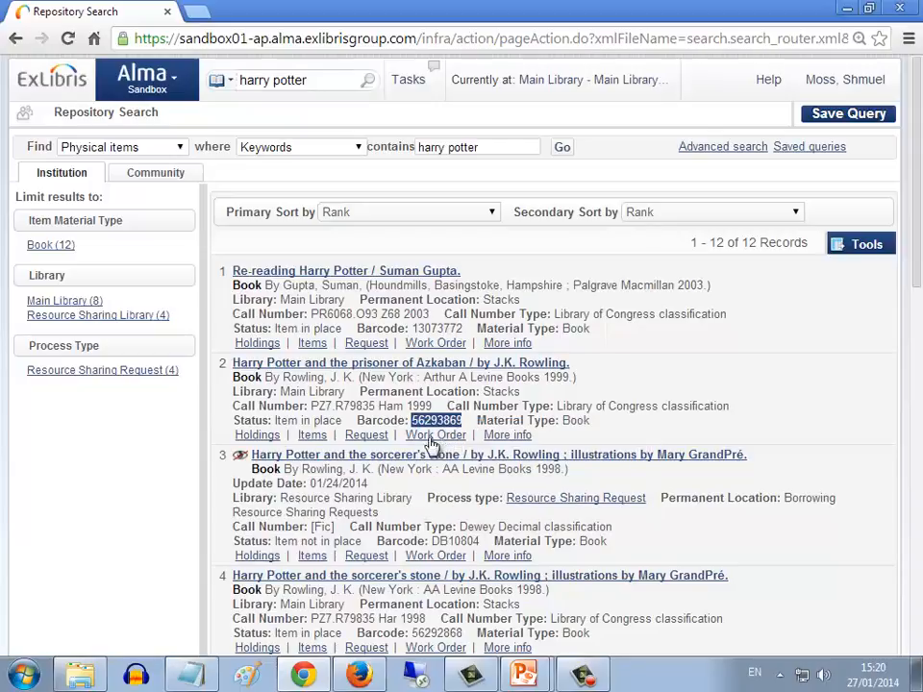
Try to create a patron physical item request for Harry Potter and the prisoner of Azkaban, selecting the requester by name
click(366, 435)
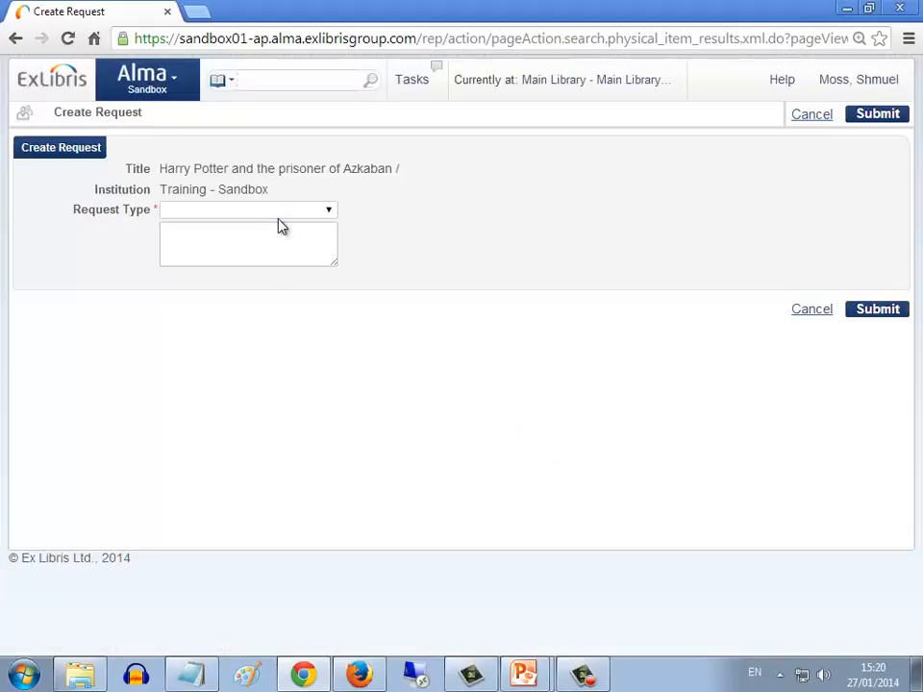
click(293, 211)
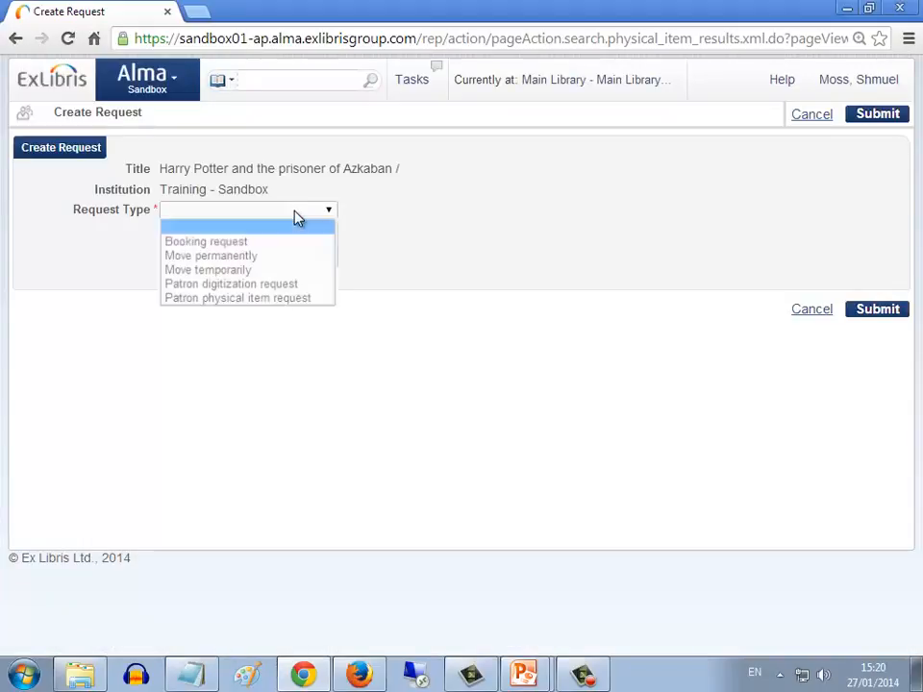
click(244, 299)
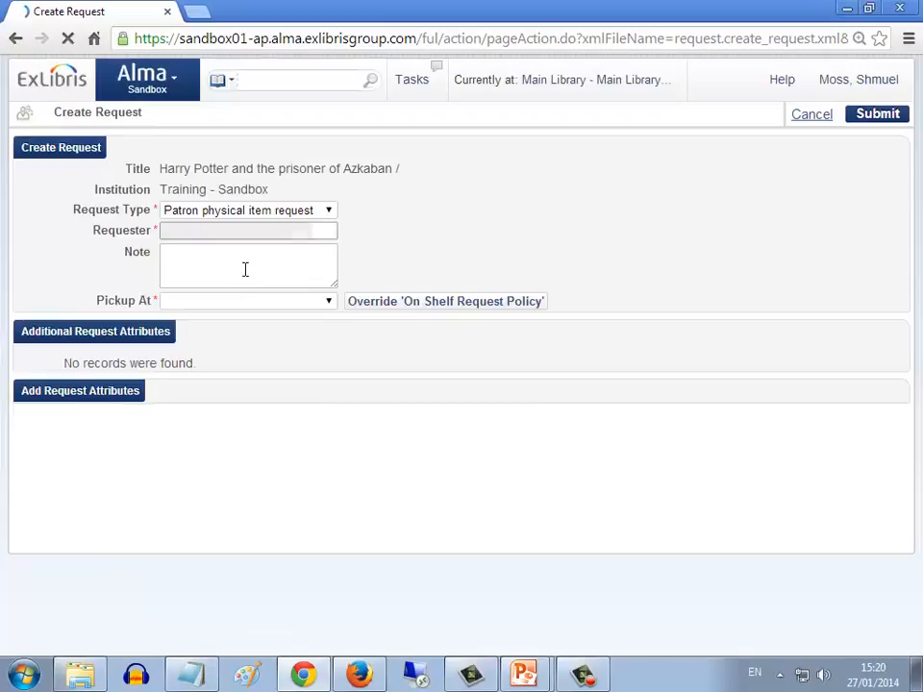
text(shmuel)
click(219, 261)
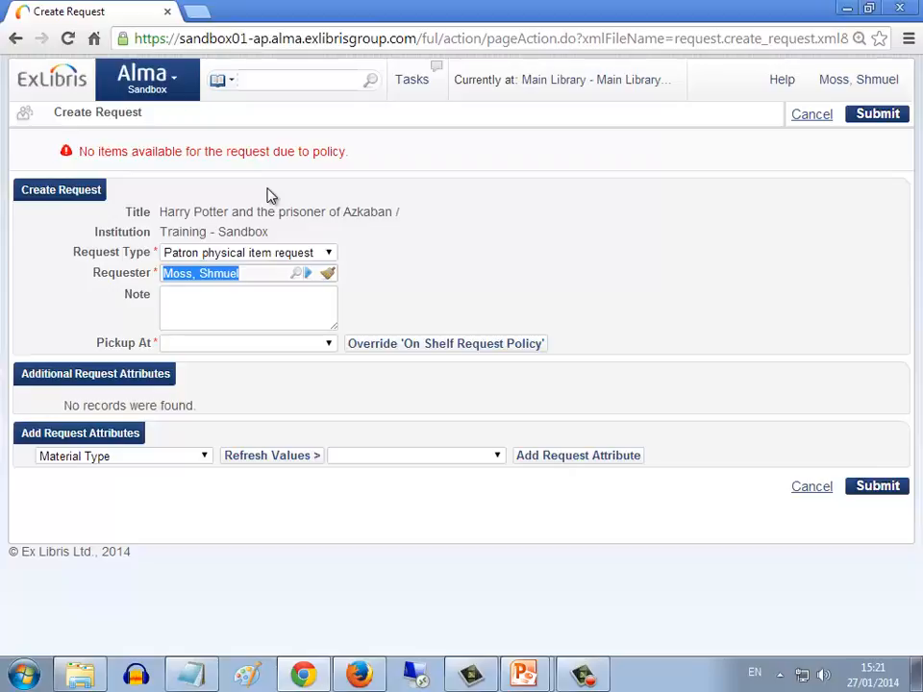
Cancel the request and check the library and permanent location of Harry Potter and the prisoner of Azkaban in the search results
click(258, 82)
click(804, 119)
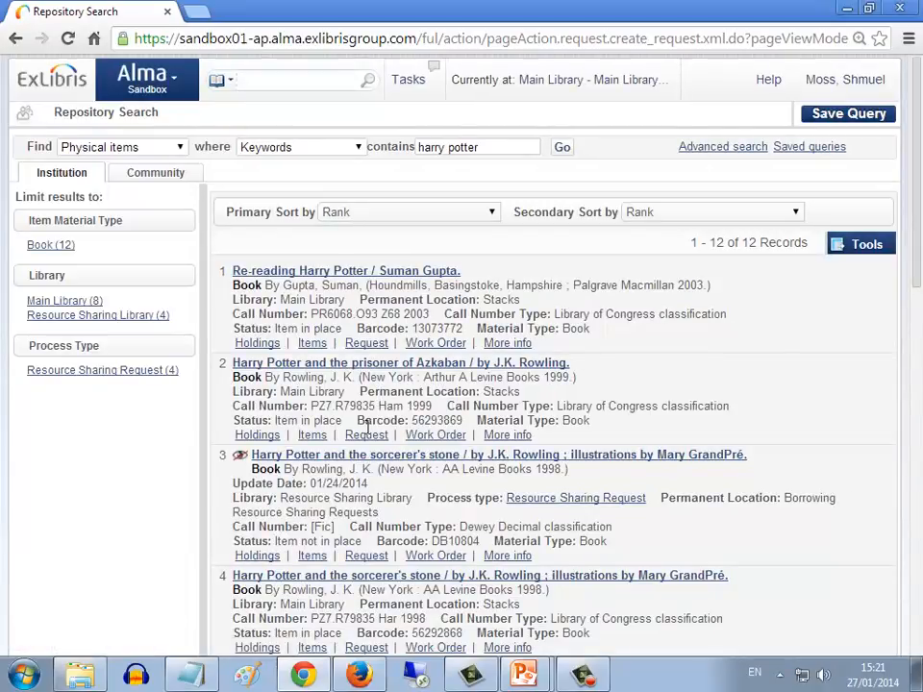
drag(281, 391, 362, 395)
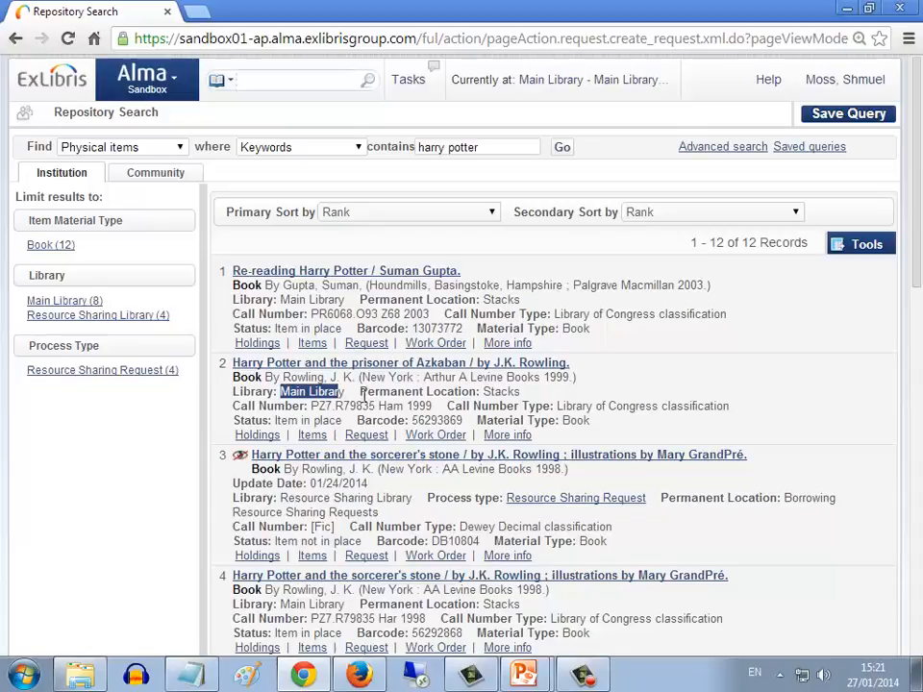
double_click(490, 392)
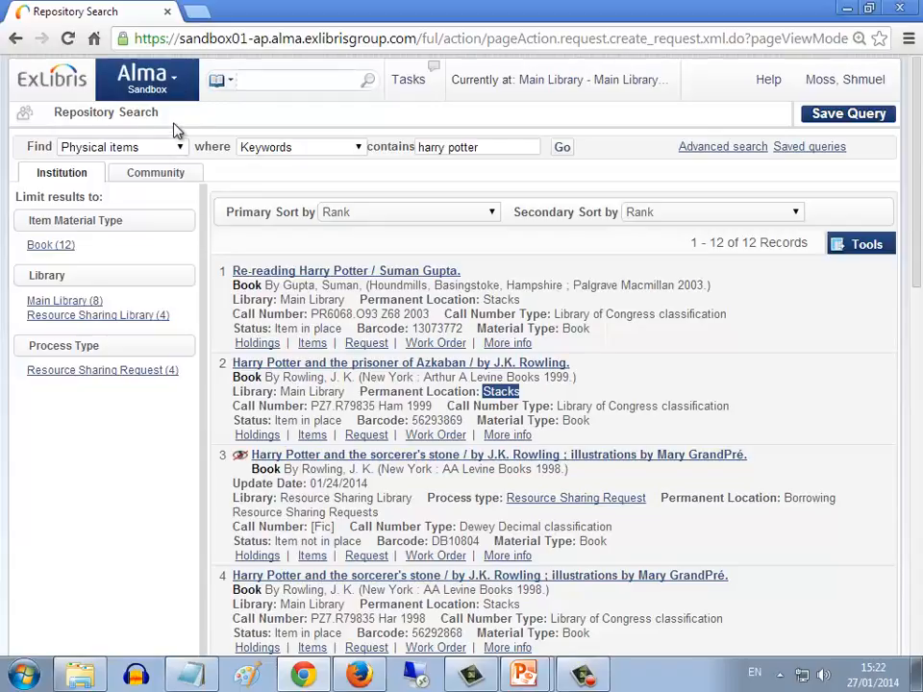
Open the Main Library's physical locations in the fulfillment configuration and check which fulfillment unit the Stacks location belongs to
click(179, 86)
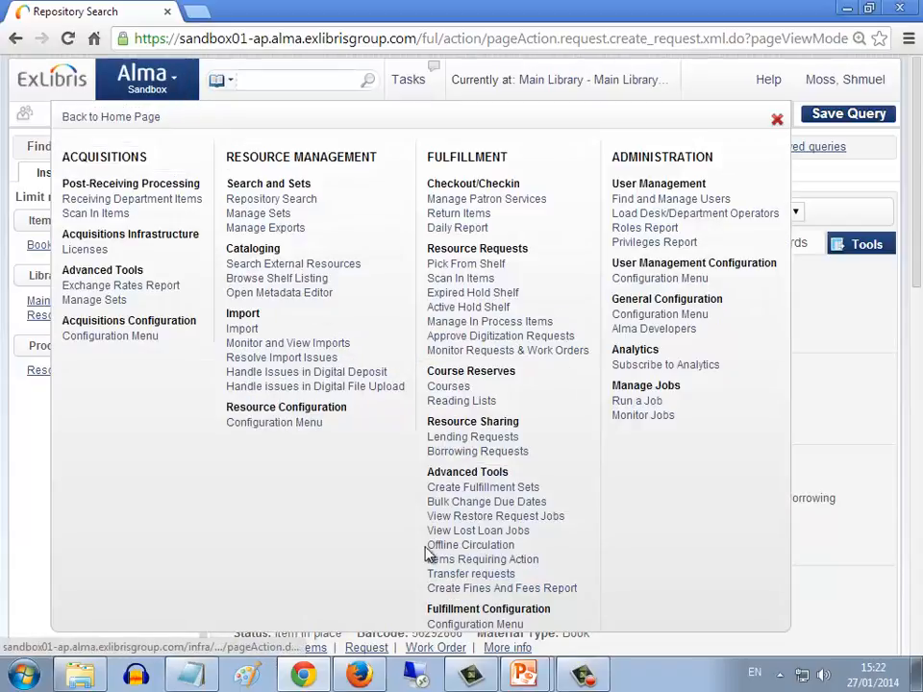
click(458, 625)
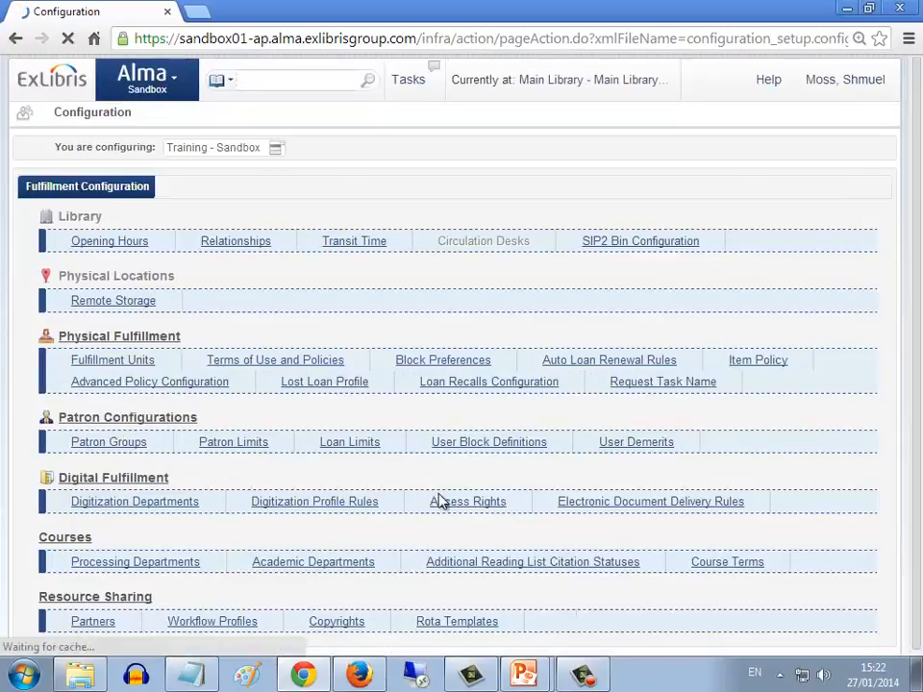
click(275, 152)
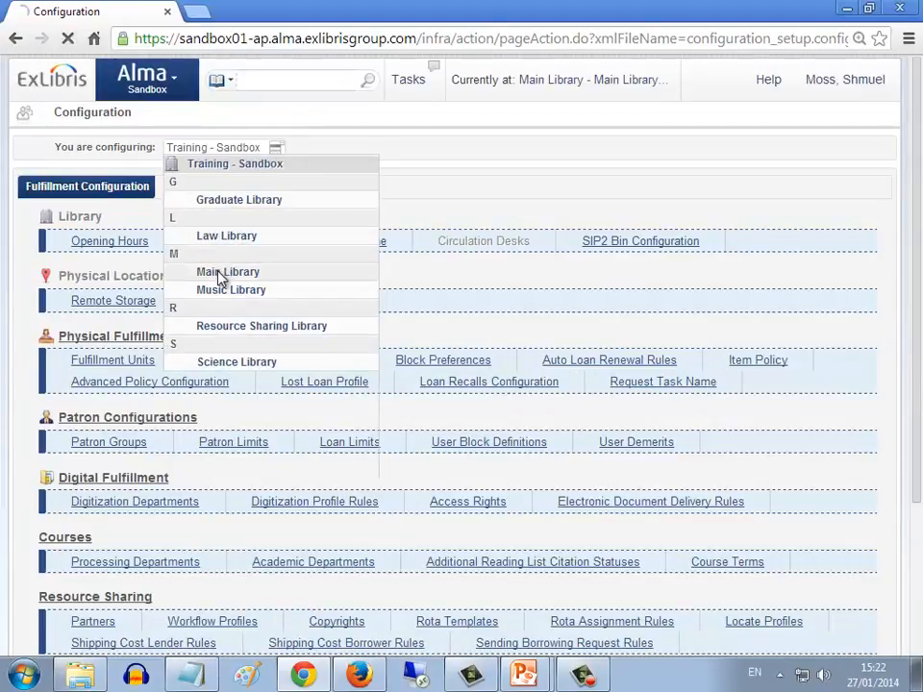
click(220, 277)
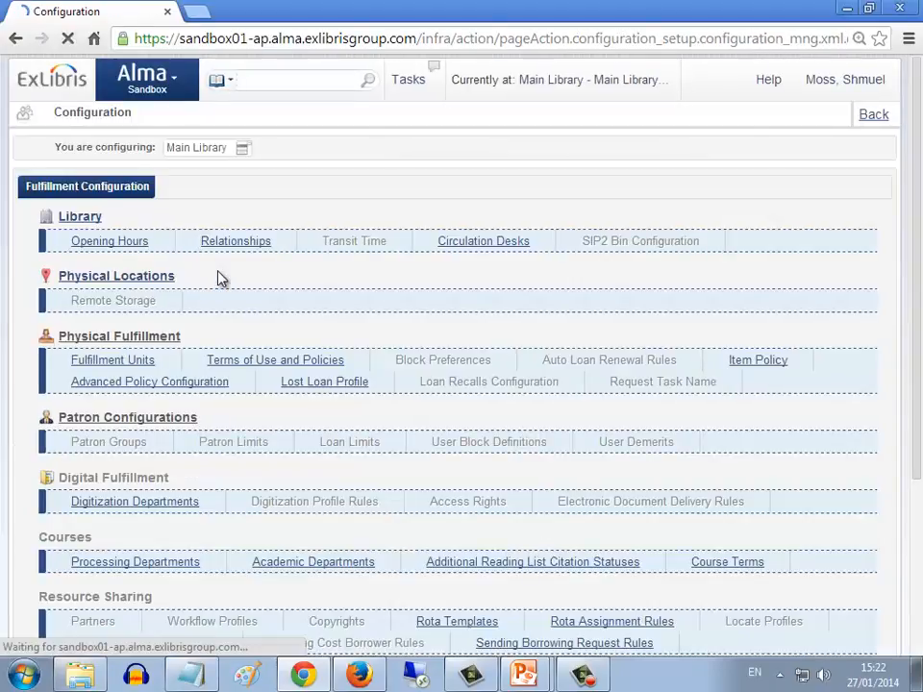
click(154, 285)
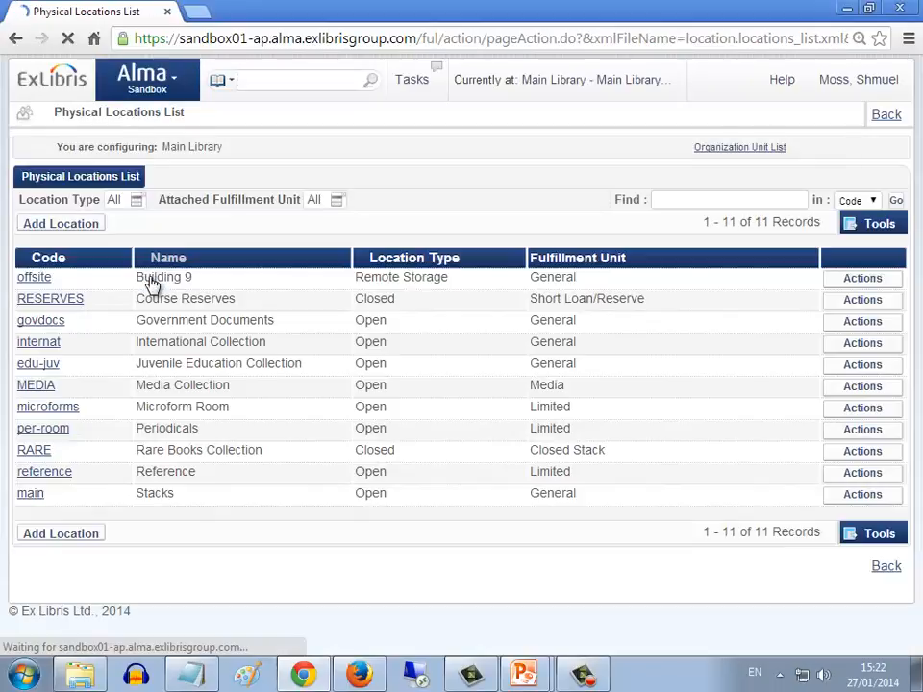
drag(180, 495, 138, 489)
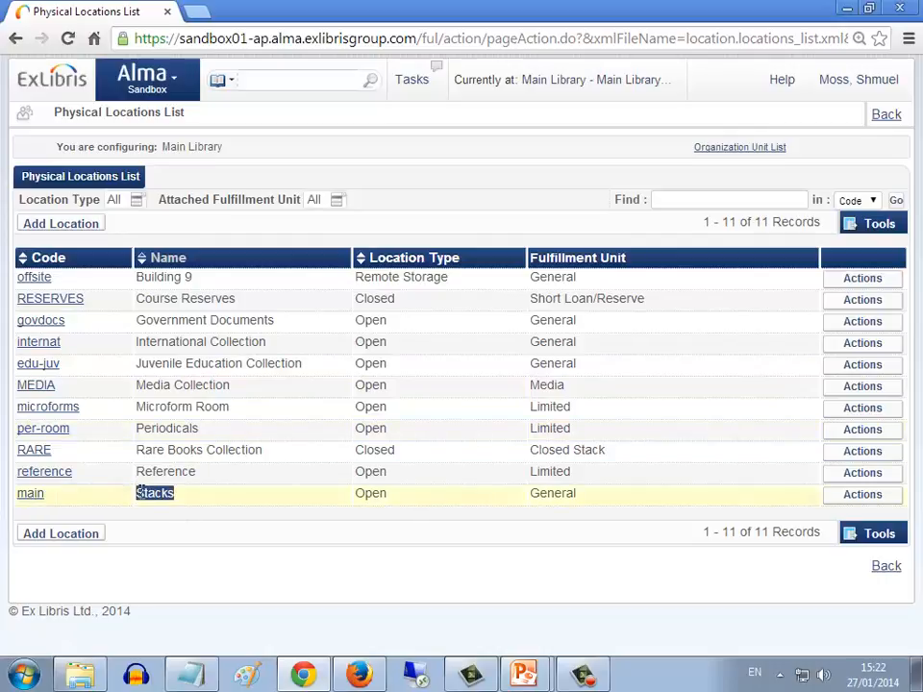
drag(576, 493, 530, 496)
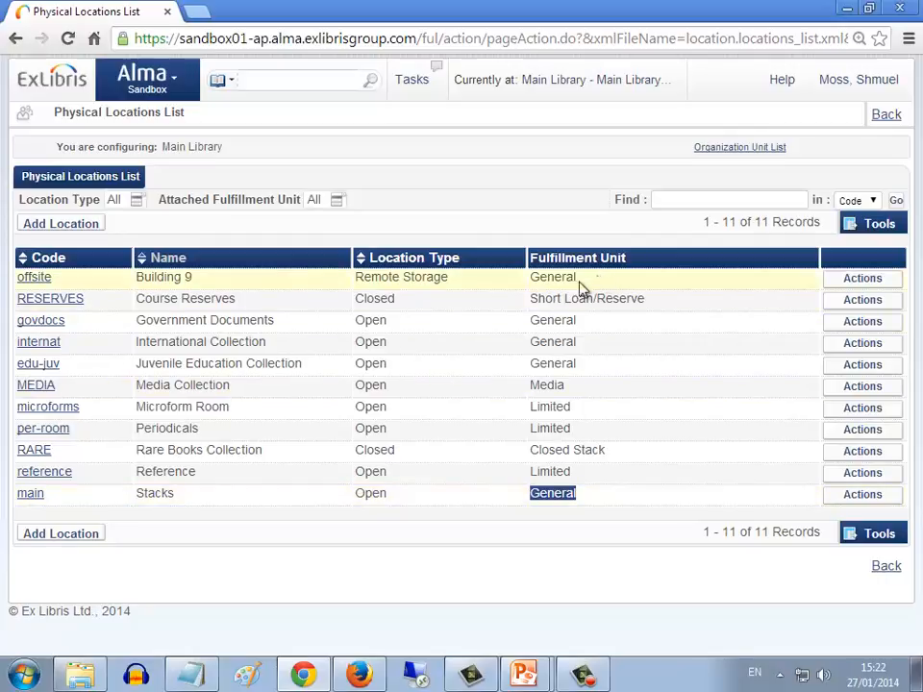
Switch the fulfillment configuration to Training - Sandbox and open the General fulfillment unit
click(173, 86)
click(442, 624)
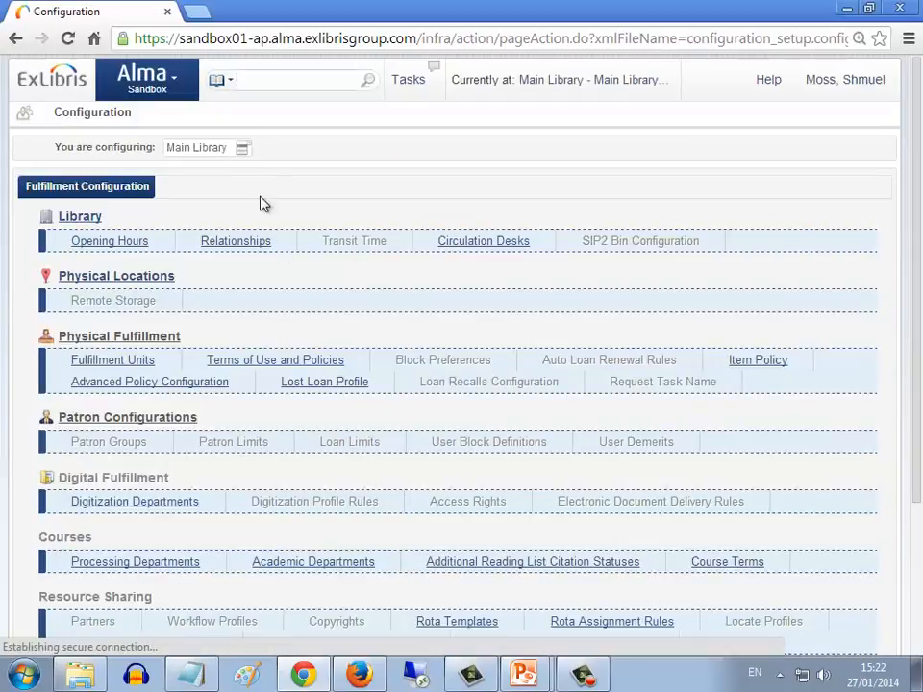
click(242, 149)
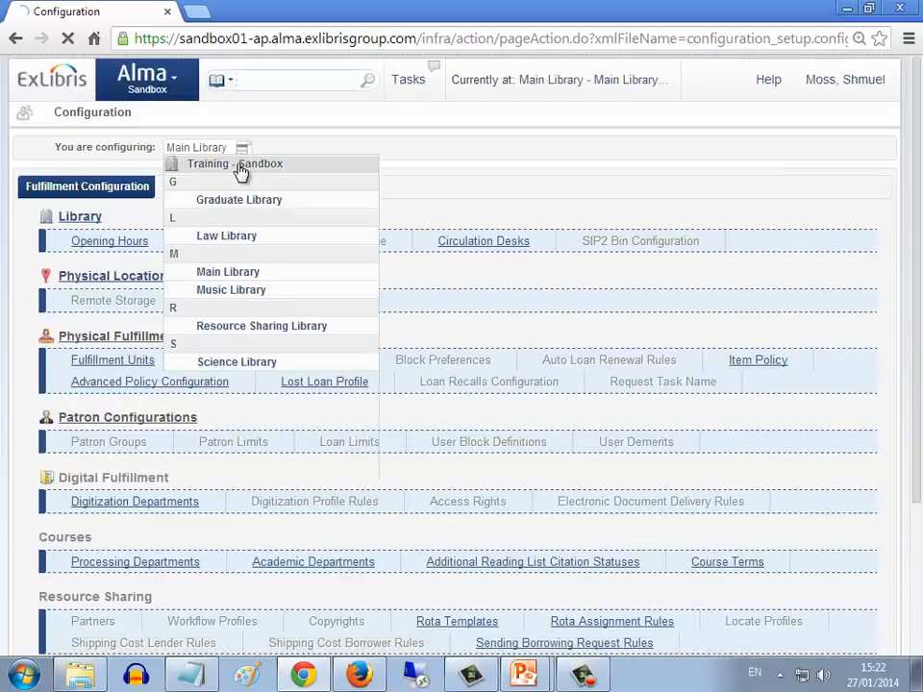
click(241, 165)
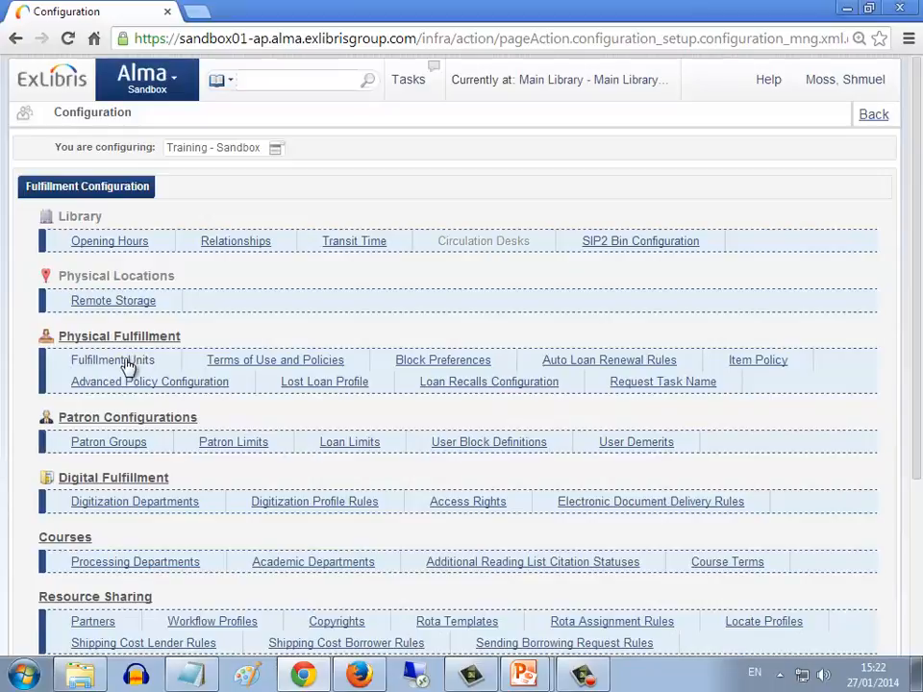
click(124, 362)
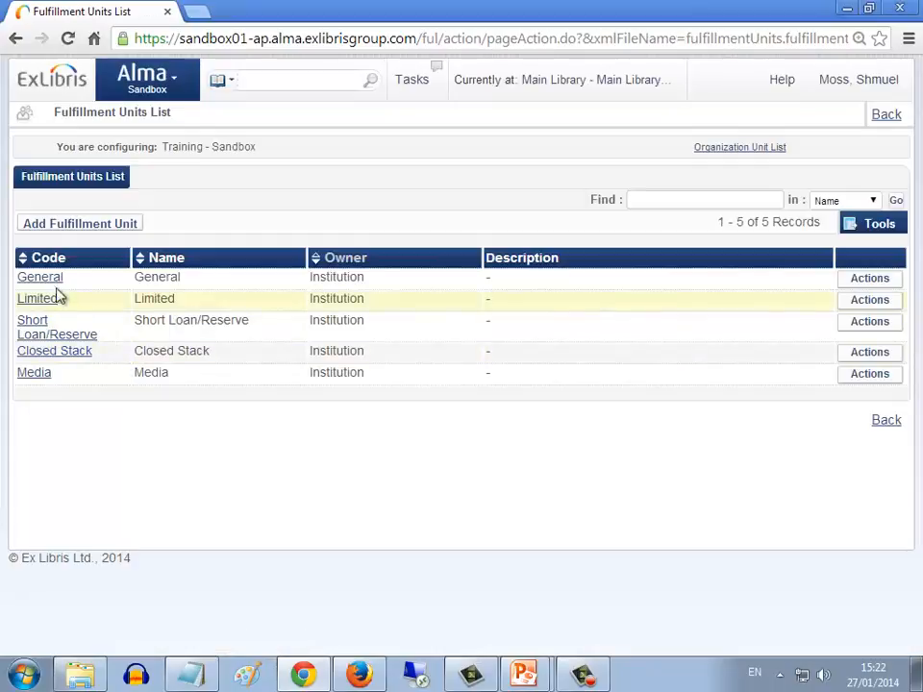
click(50, 281)
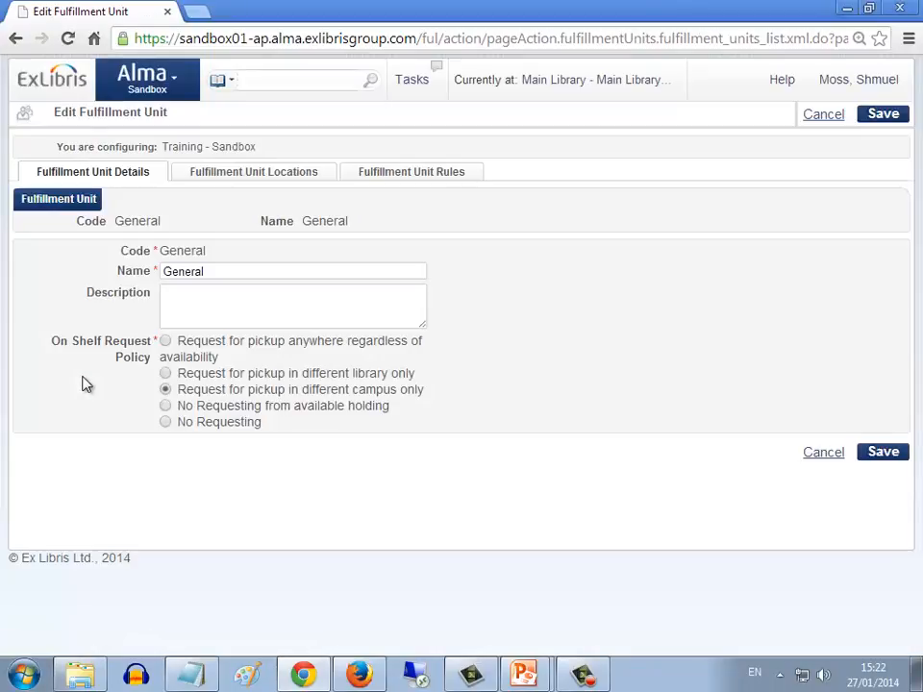
Check the Main Library Stacks entry among the General unit's locations and display the unit's rules of type Request
click(288, 176)
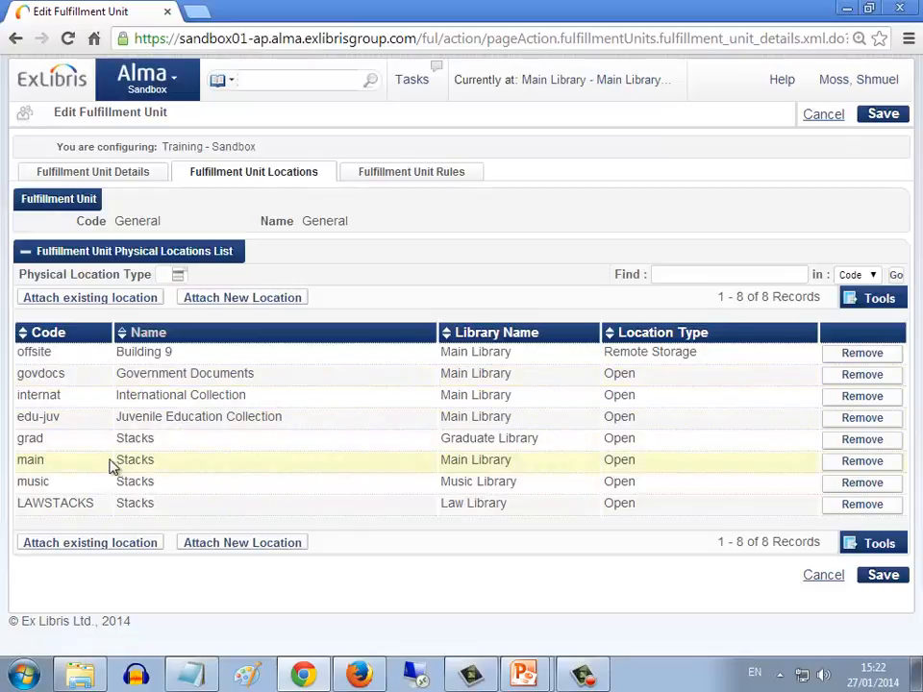
drag(18, 462, 495, 462)
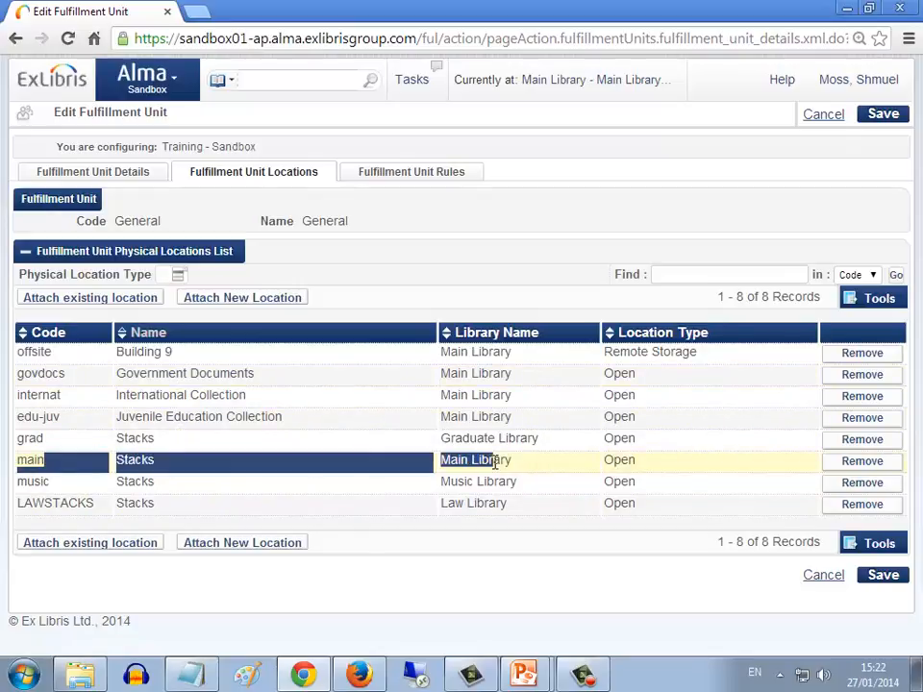
click(412, 174)
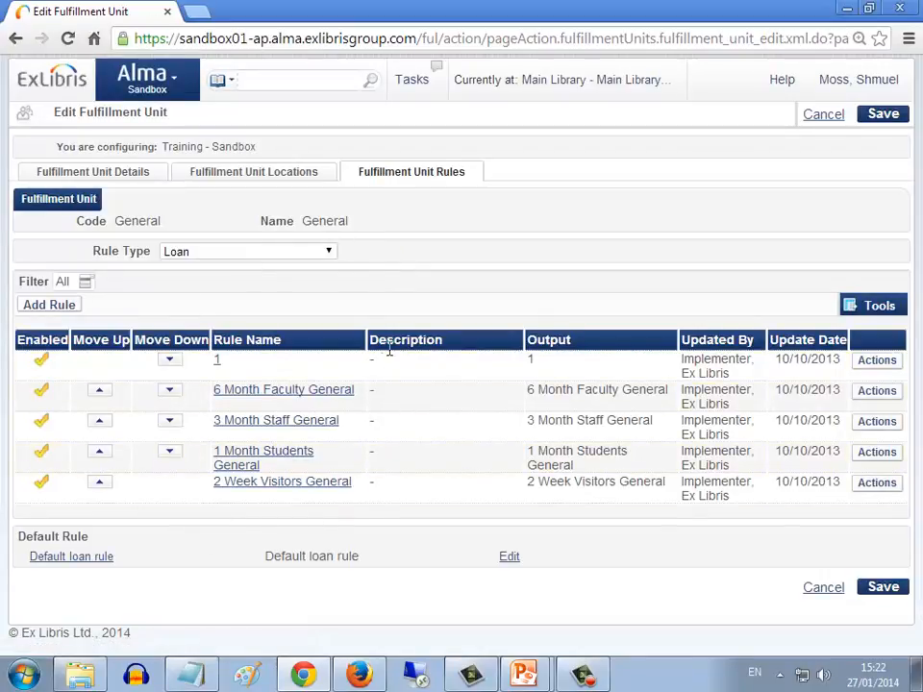
click(327, 252)
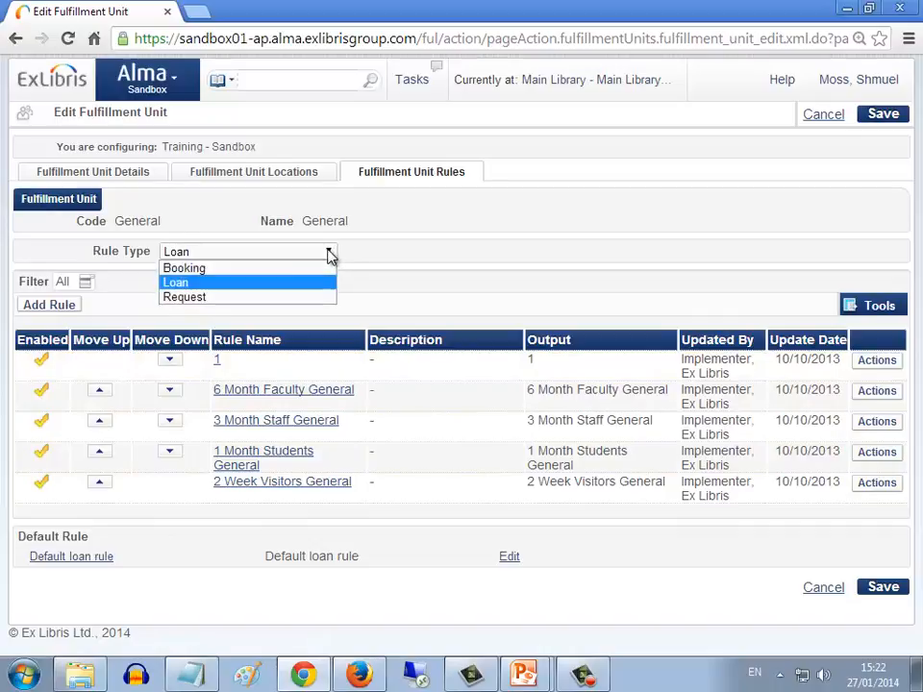
click(188, 298)
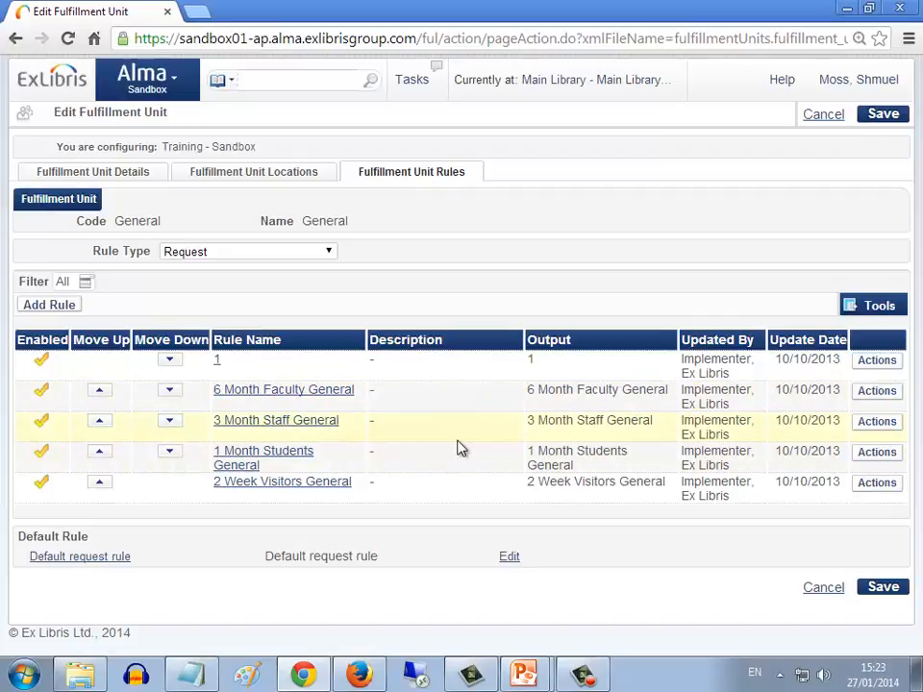
Open the 3 Month Staff General request rule for editing and examine its User Group input parameter, operator and values
click(874, 422)
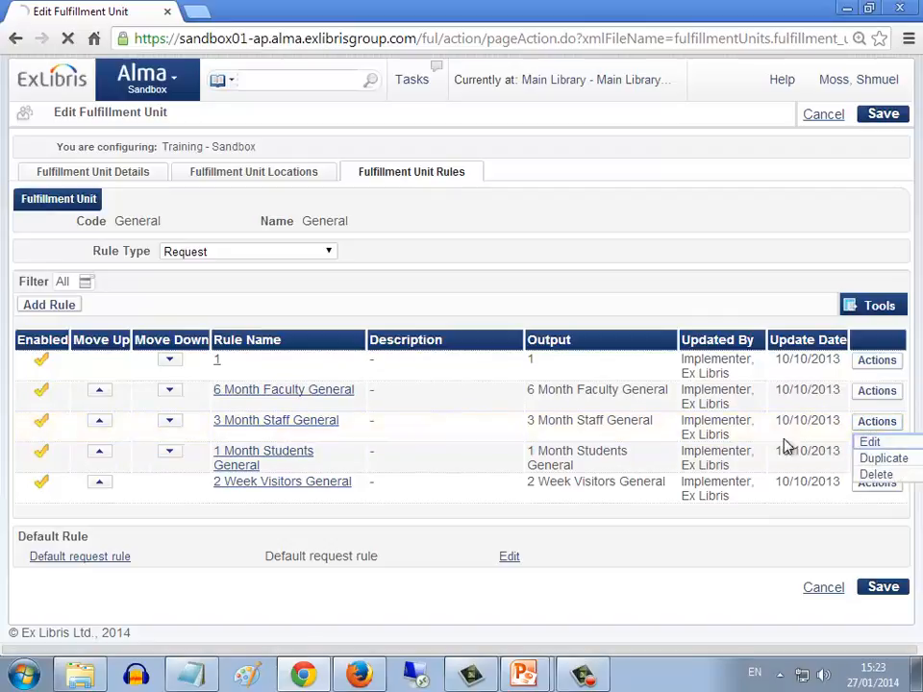
click(865, 443)
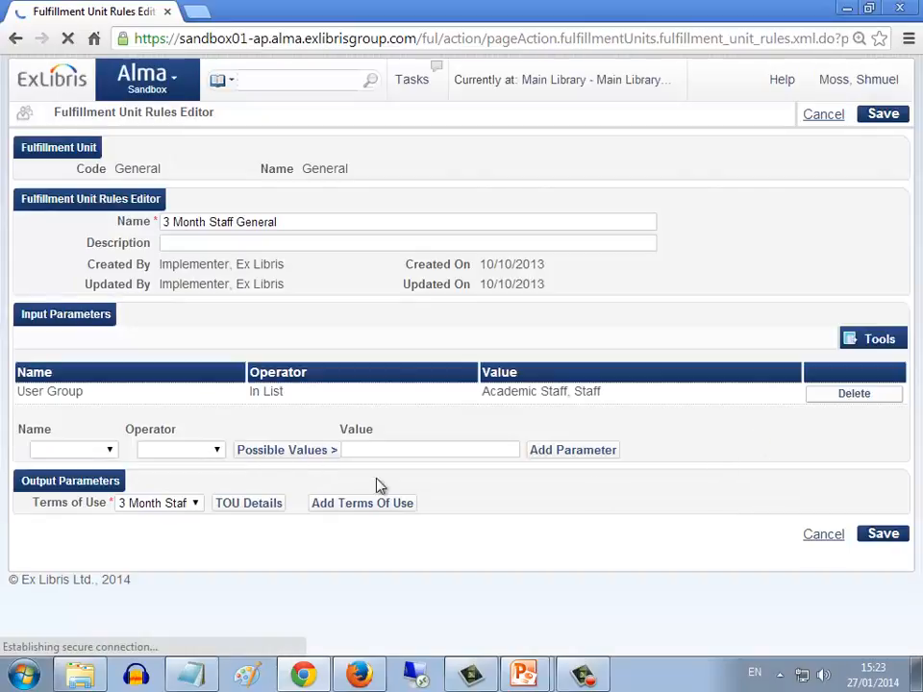
drag(18, 392, 86, 391)
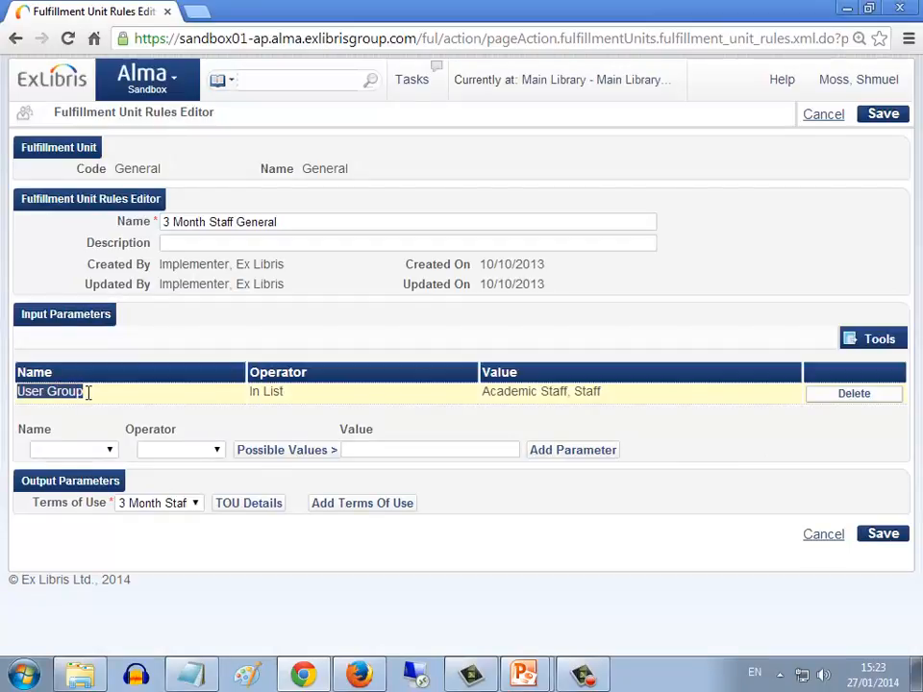
drag(249, 391, 285, 392)
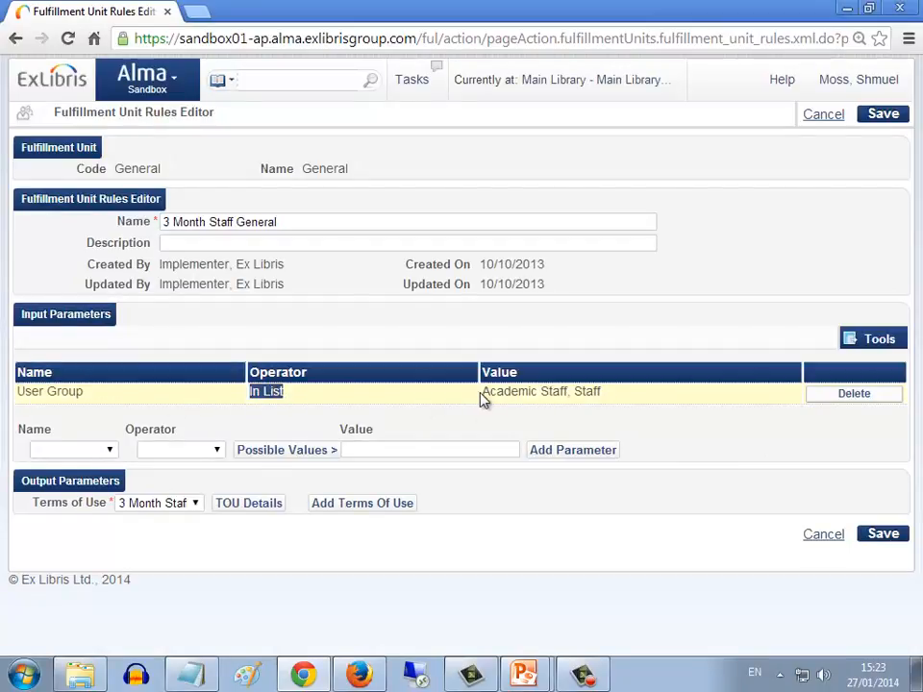
drag(573, 392, 602, 391)
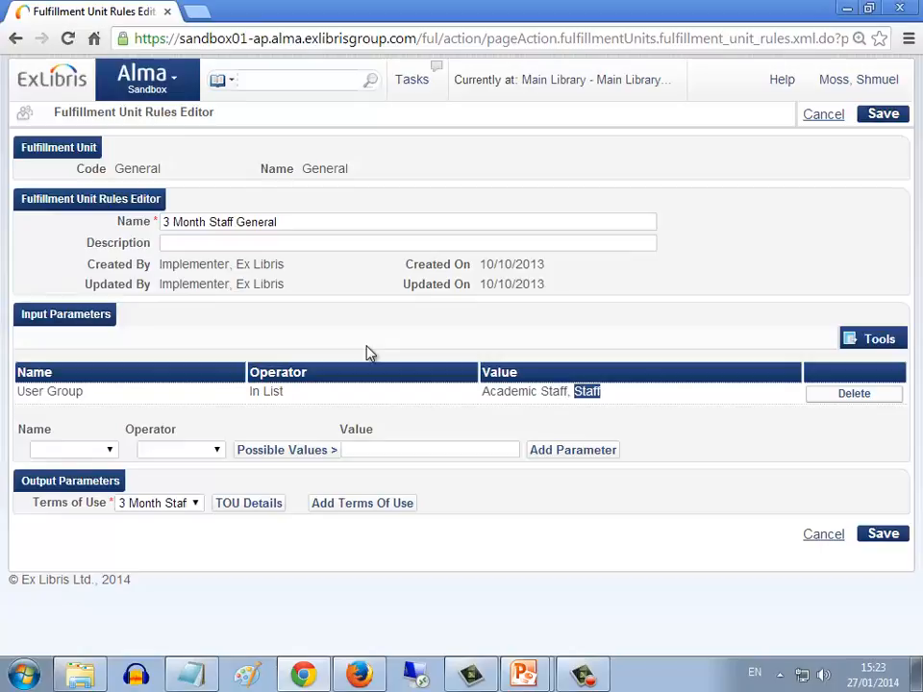
Open the rule's Terms of Use details and check the Is Requestable policy of 3 Month Staff General
click(249, 505)
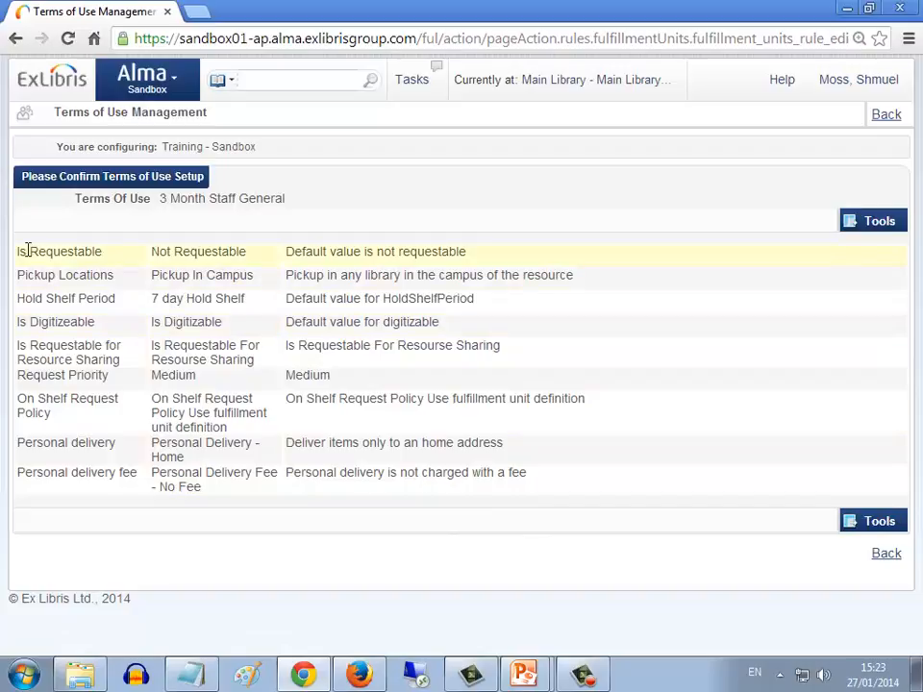
drag(19, 252, 246, 253)
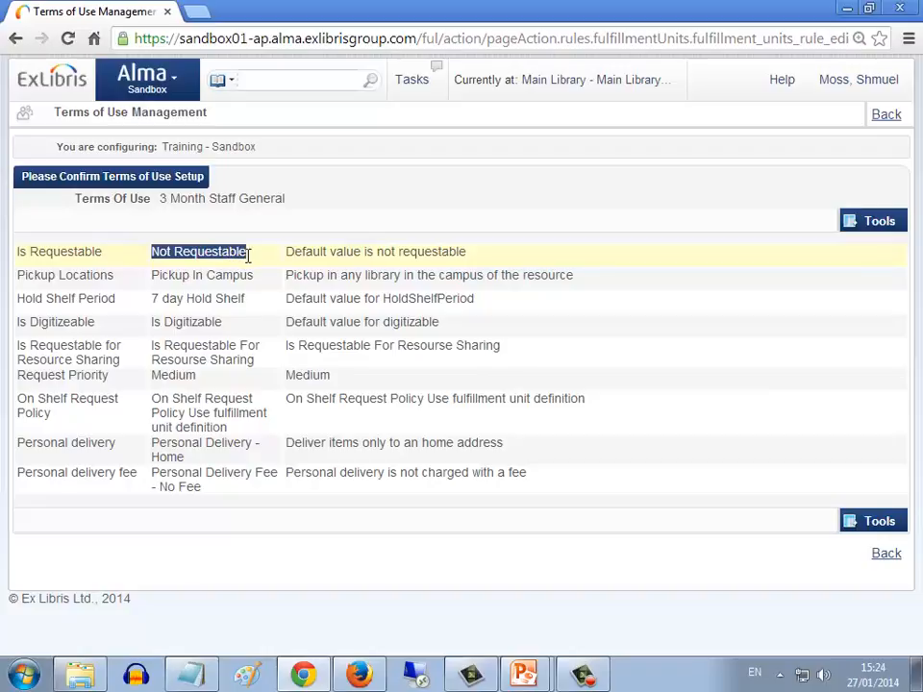
click(265, 261)
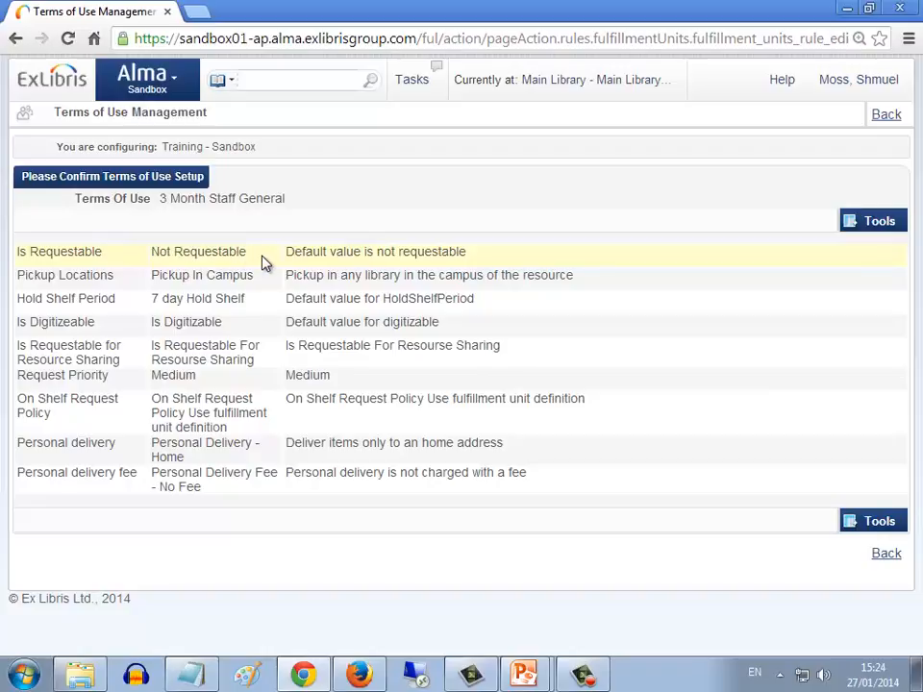
drag(247, 250, 159, 251)
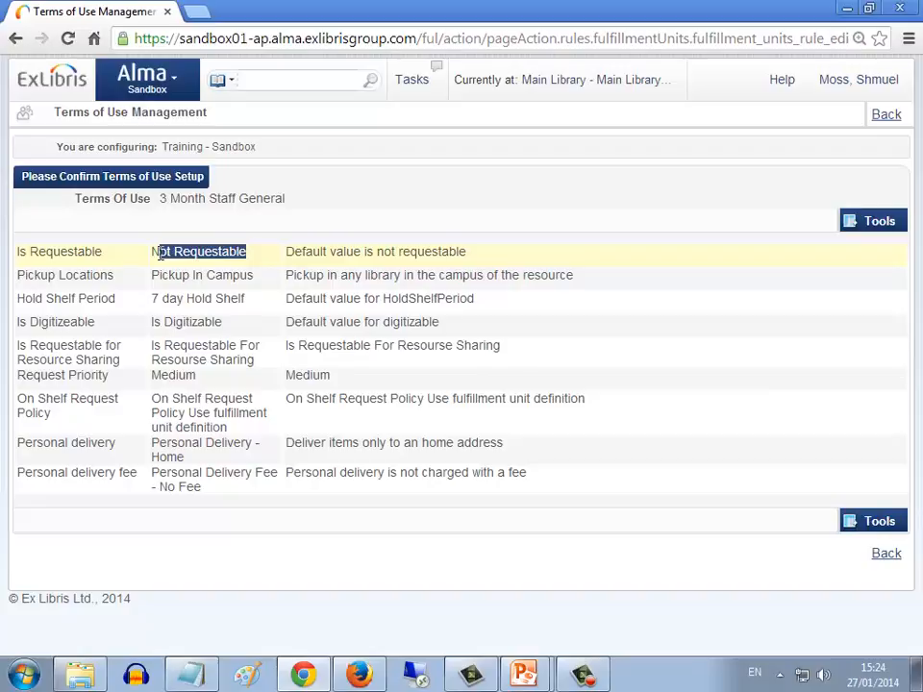
click(180, 81)
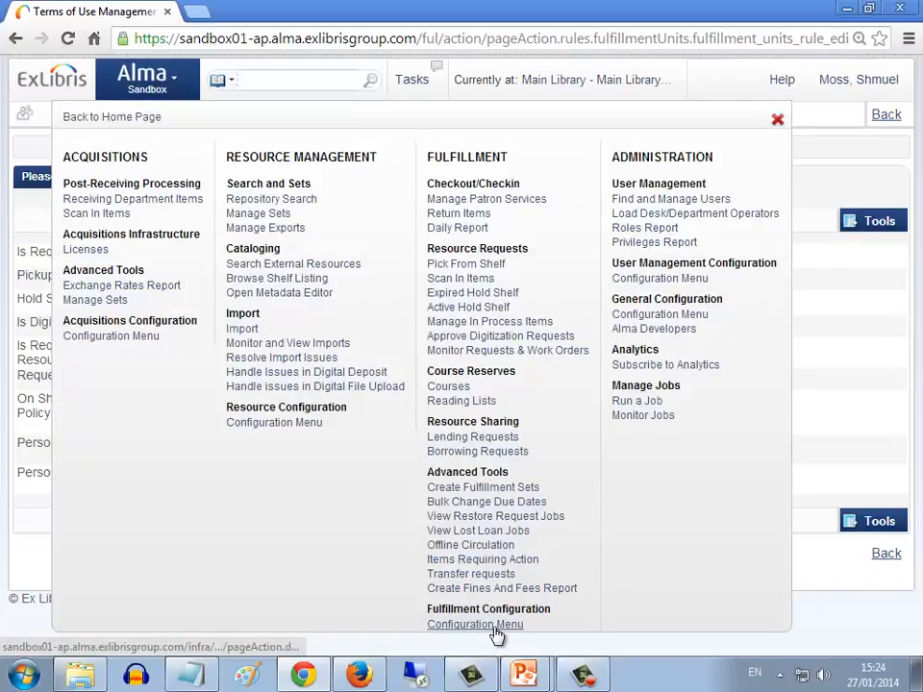
click(778, 120)
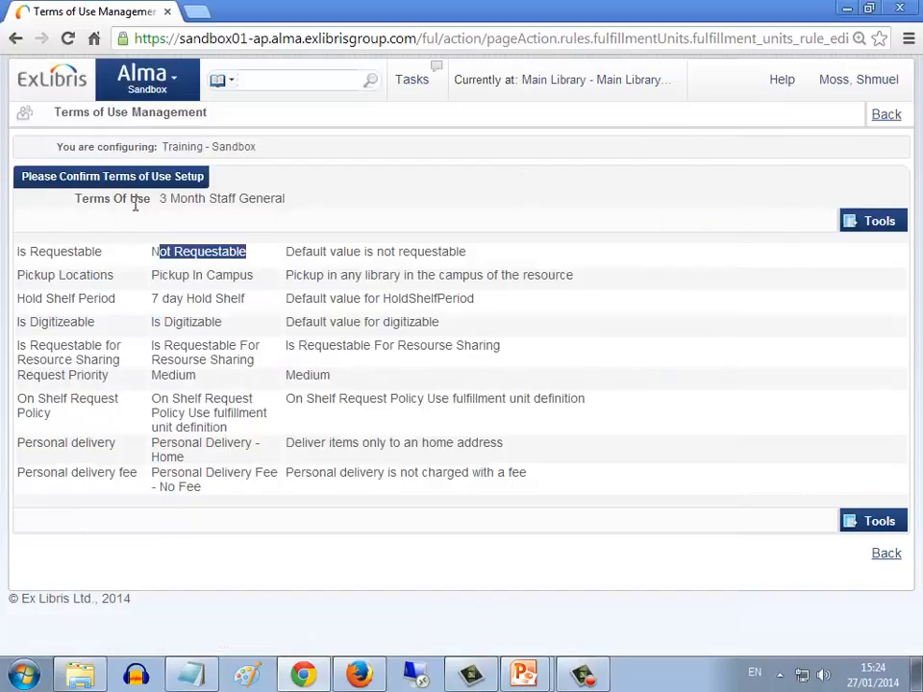
Copy the terms of use name 3 Month Staff General and open Terms of Use and Policies in the fulfillment configuration
drag(162, 198, 278, 199)
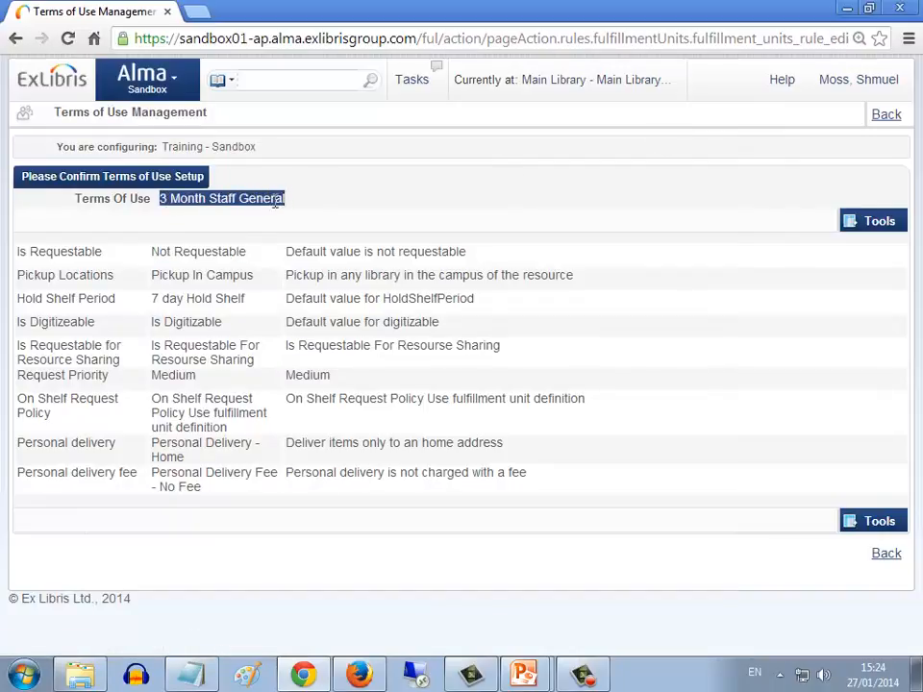
right_click(281, 200)
click(303, 217)
click(192, 97)
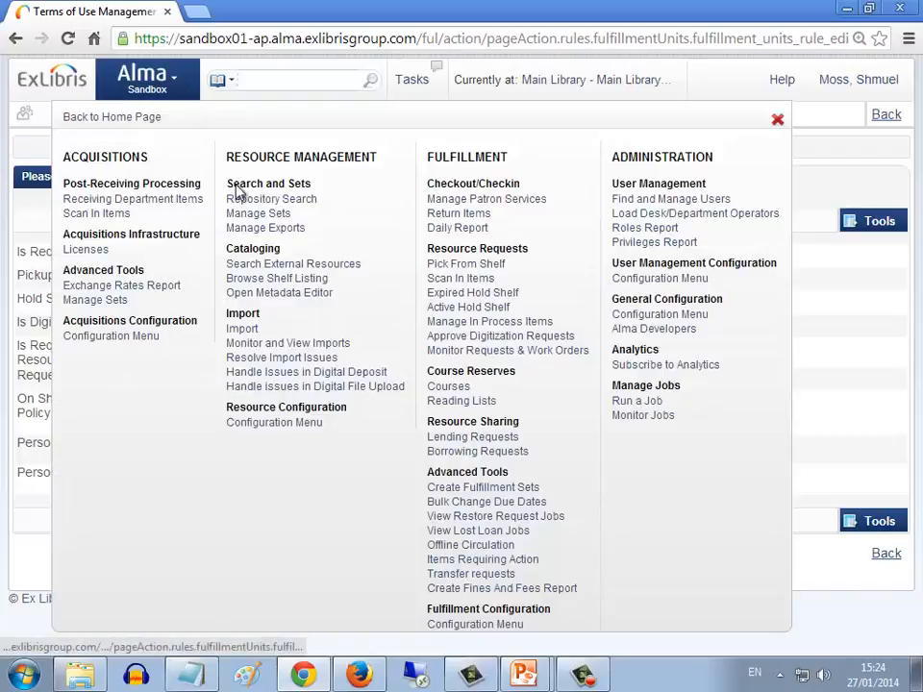
click(513, 625)
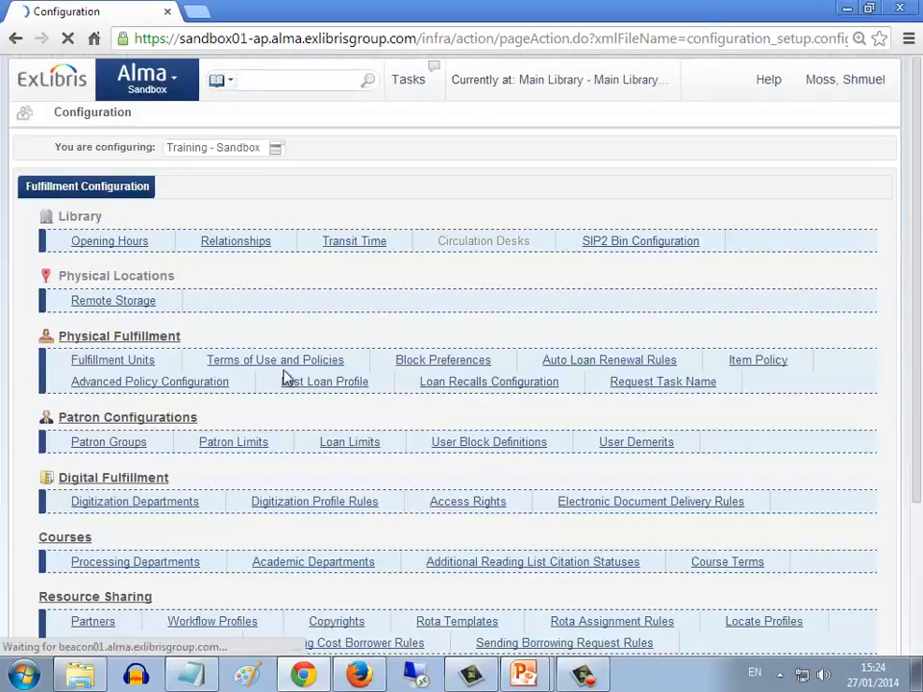
click(283, 361)
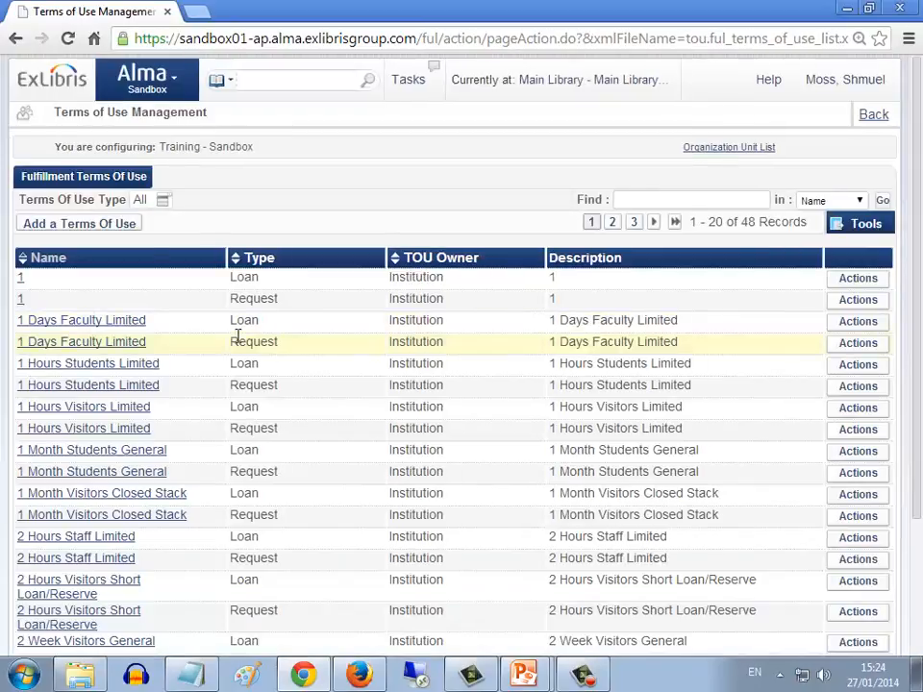
Filter the terms of use to type Request and find the entry named 3 Month Staff General
click(163, 200)
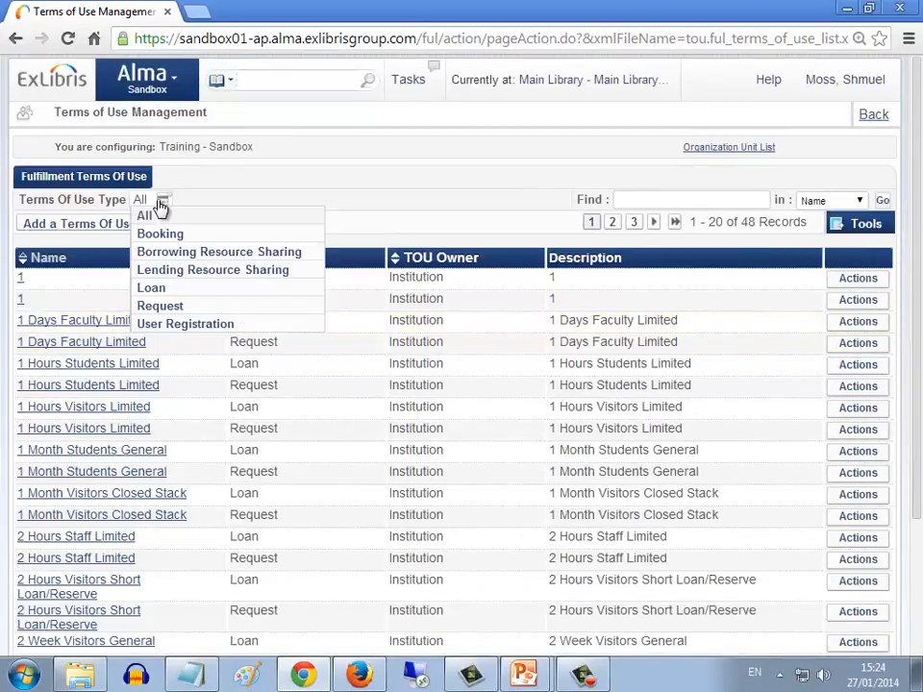
click(162, 308)
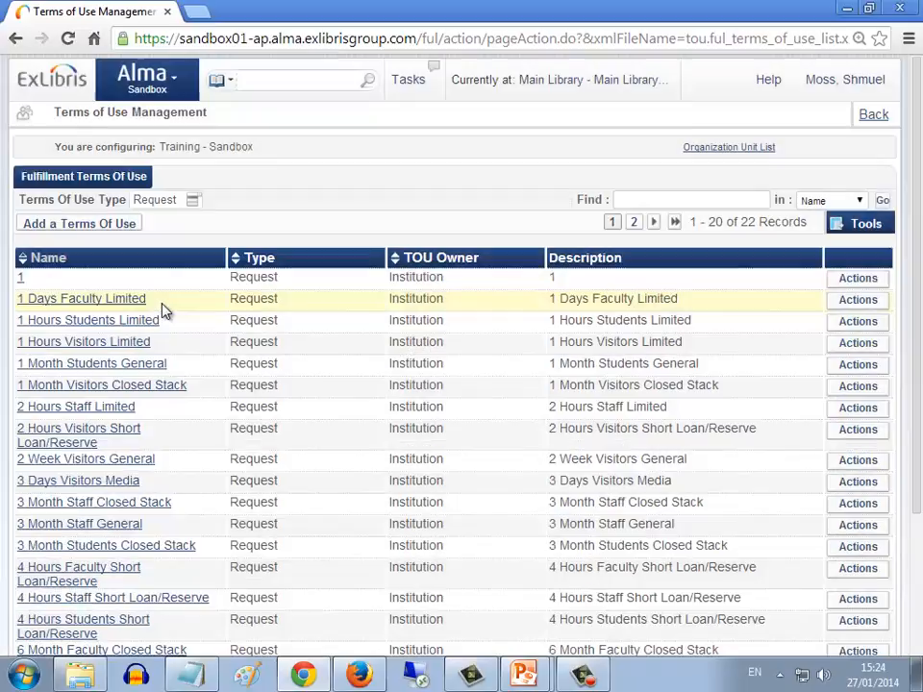
click(630, 200)
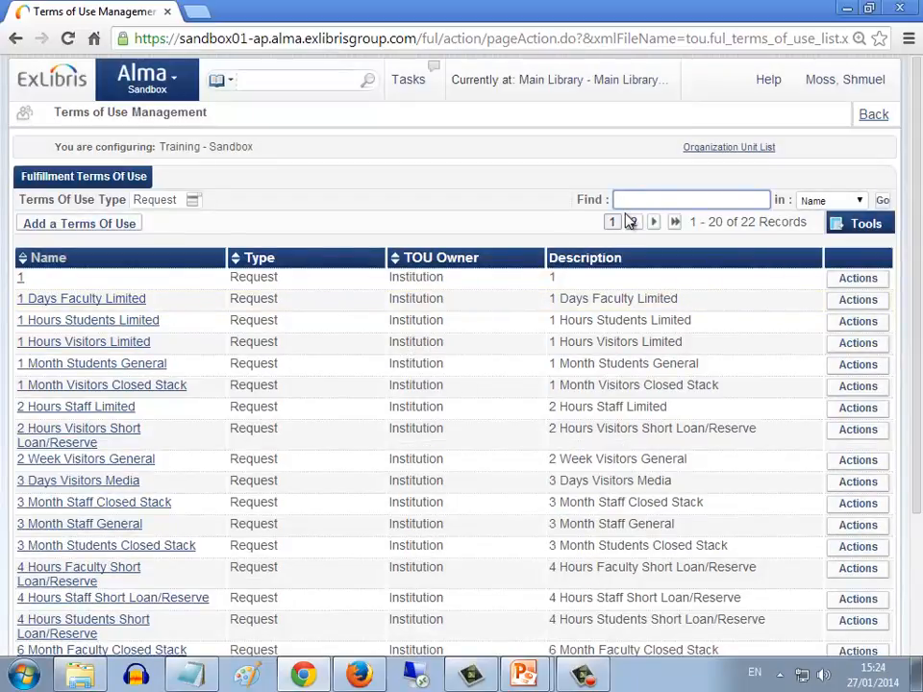
key(ctrl+v)
key(Return)
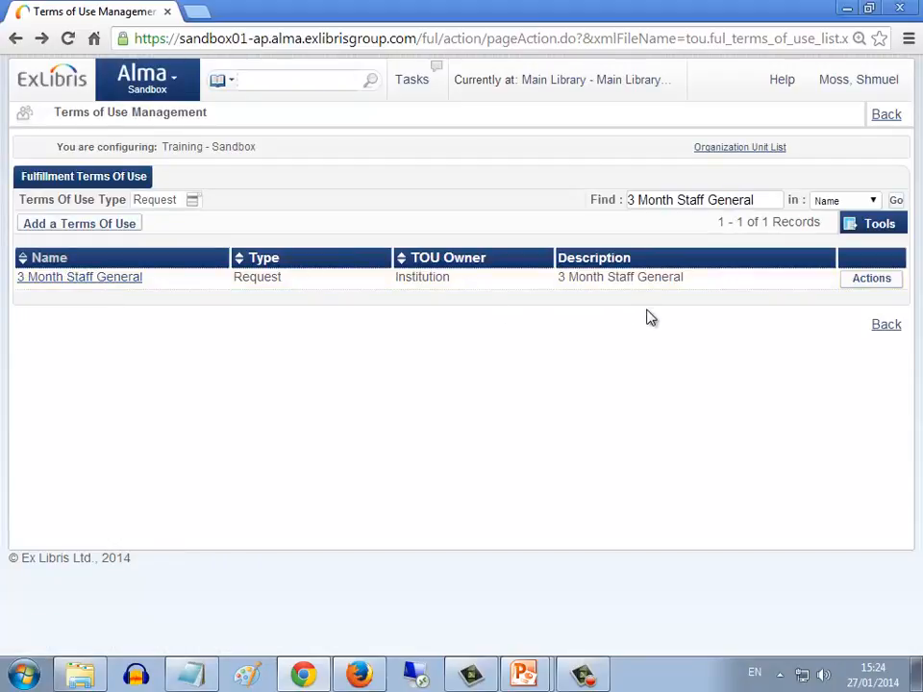
Edit the 3 Month Staff General request terms of use, set Is Requestable to Requestable and save it
click(108, 278)
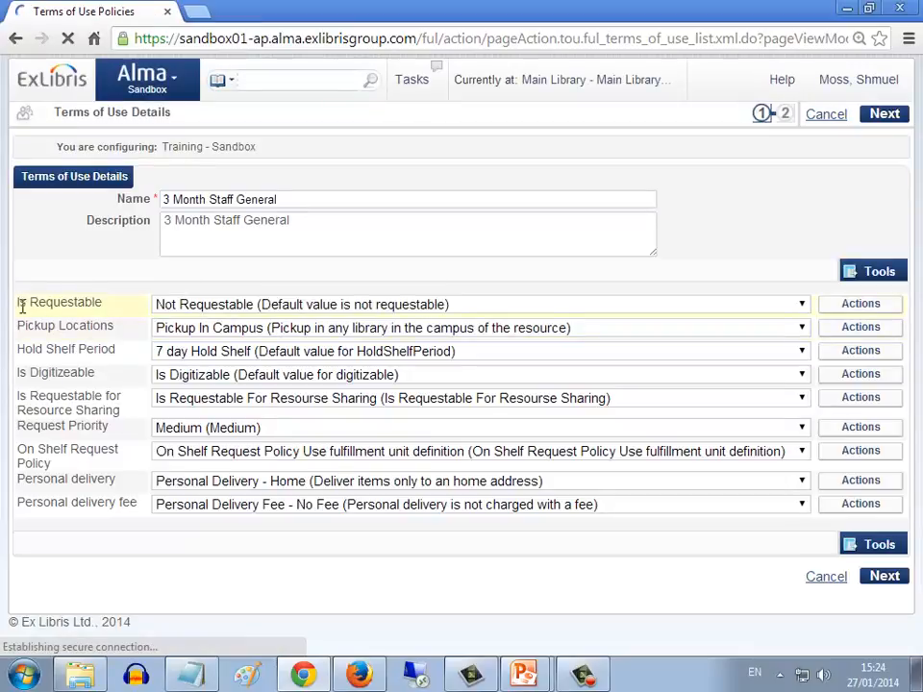
drag(19, 303, 97, 303)
click(173, 308)
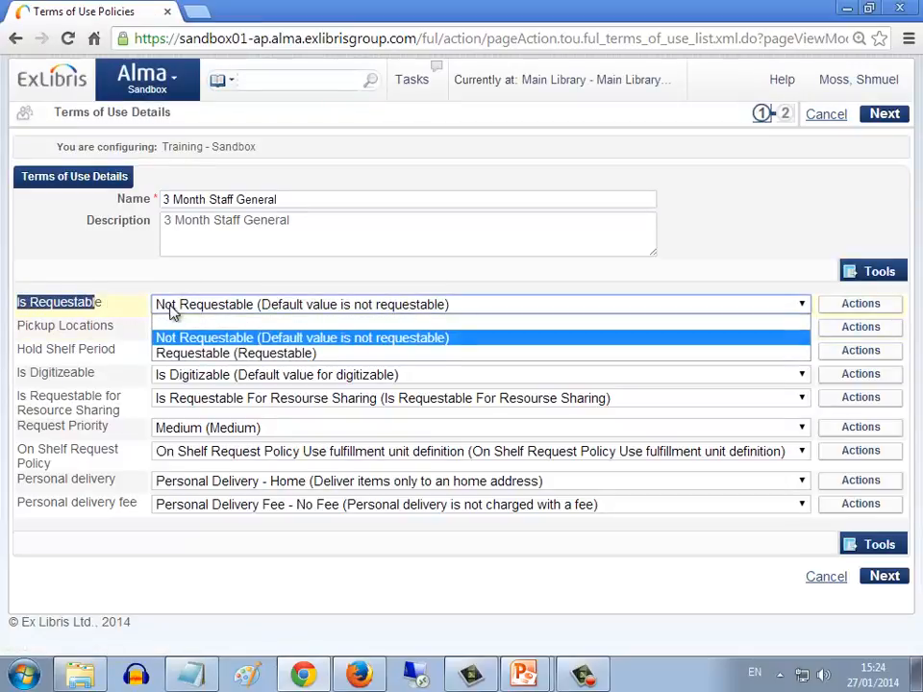
click(189, 354)
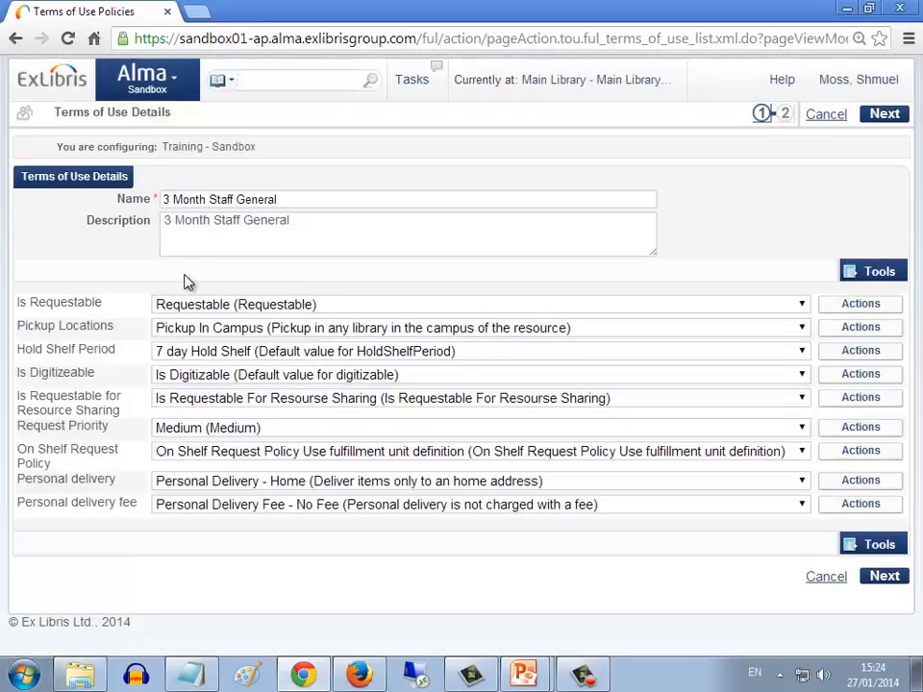
click(886, 115)
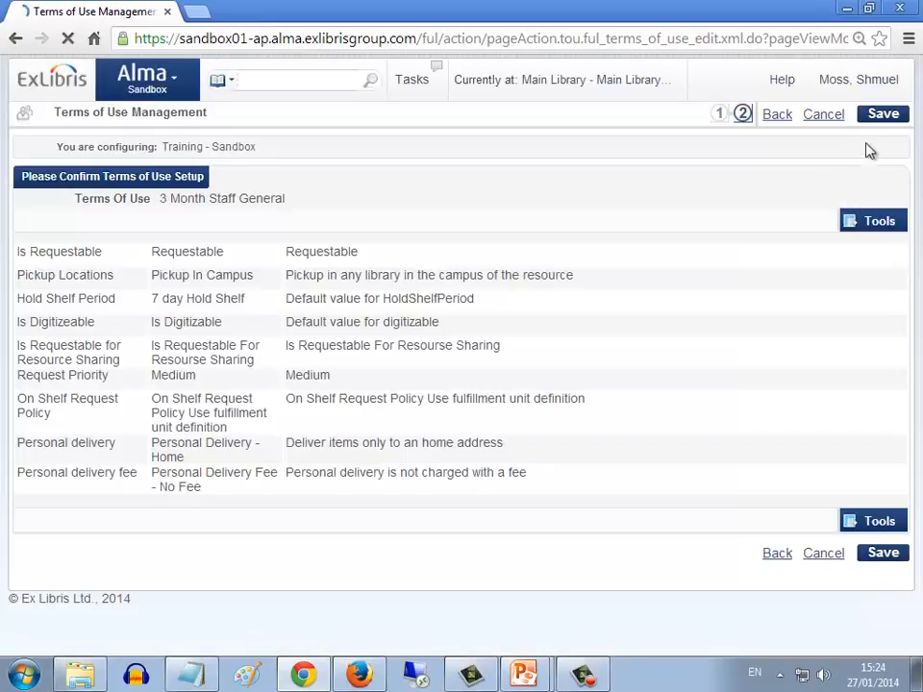
click(883, 118)
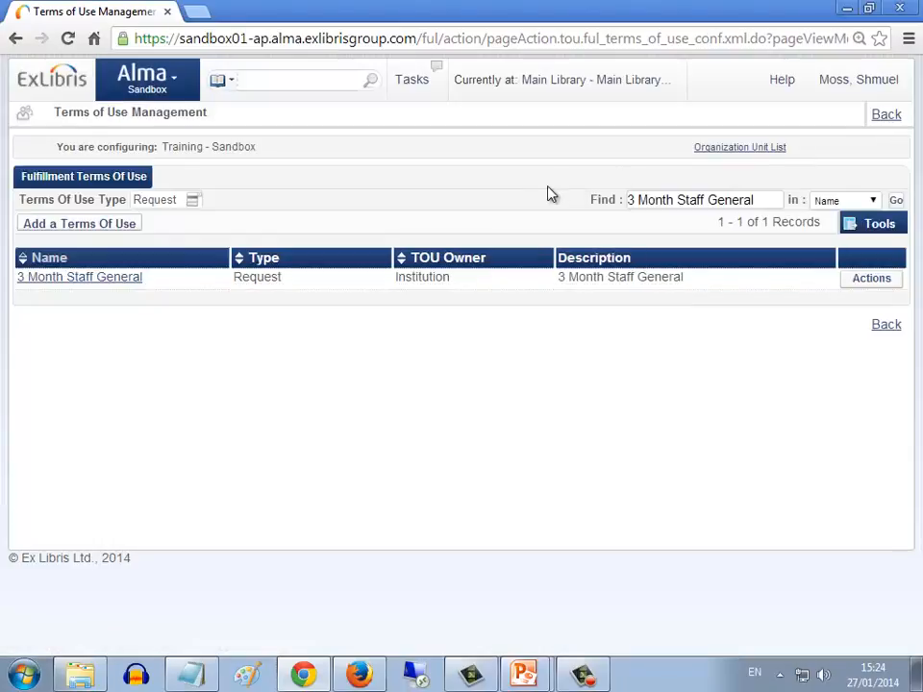
click(273, 79)
key(ctrl+v)
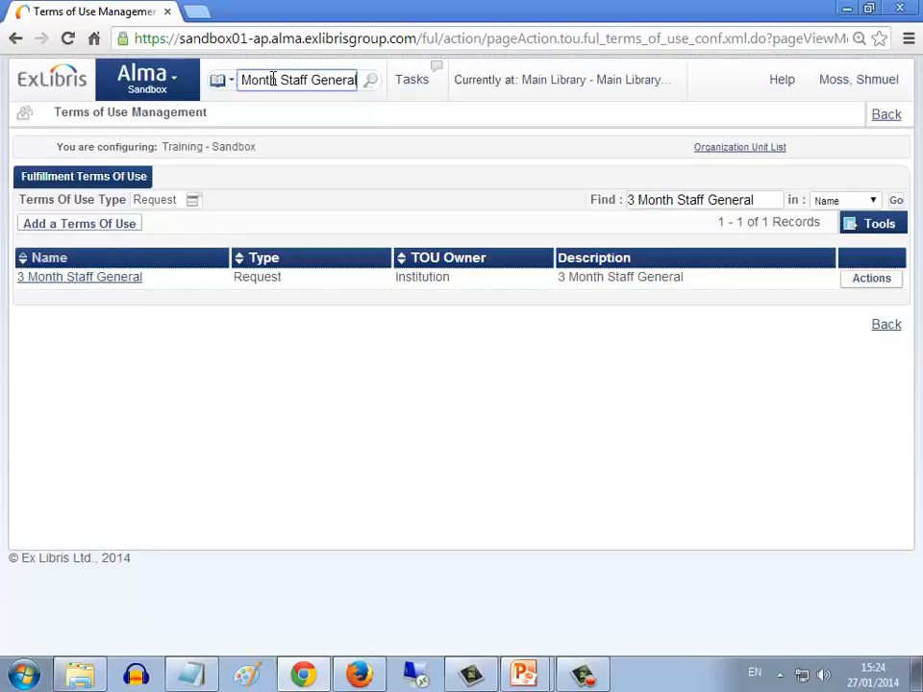
key(ctrl+a)
key(BackSpace)
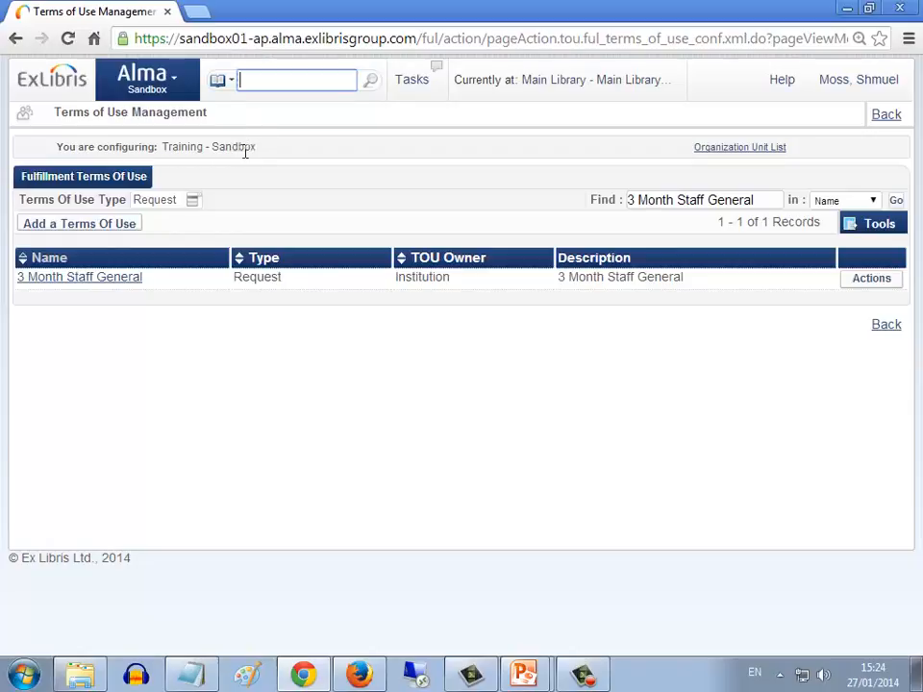
Copy the item barcode 56293869 from Notepad, return to Alma and search the physical items for it
key(alt+Tab)
key(alt+Tab)
key(alt+Tab)
key(alt+Tab)
key(alt+Tab)
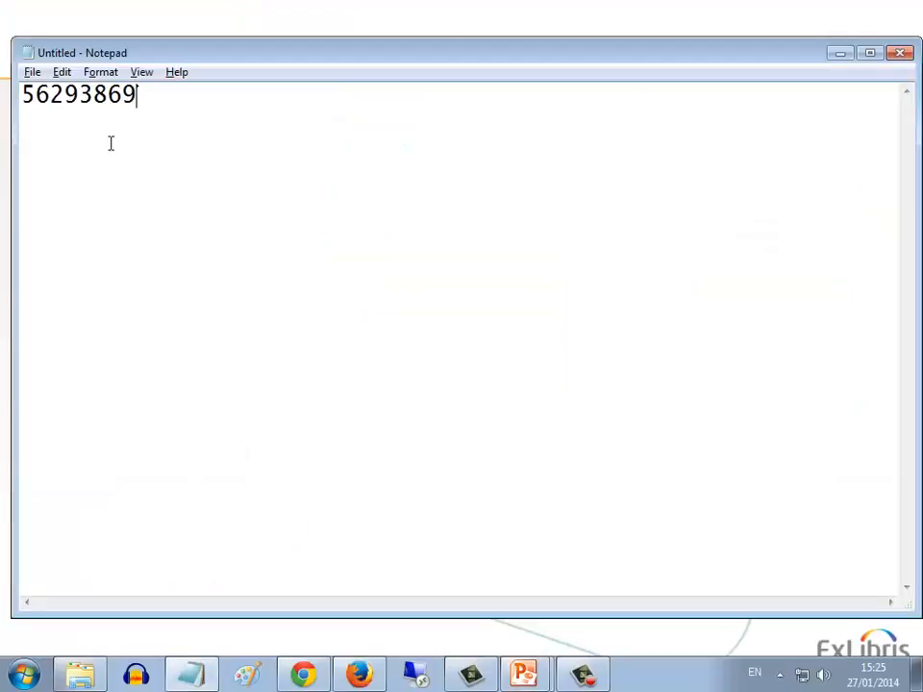
double_click(87, 95)
key(ctrl+c)
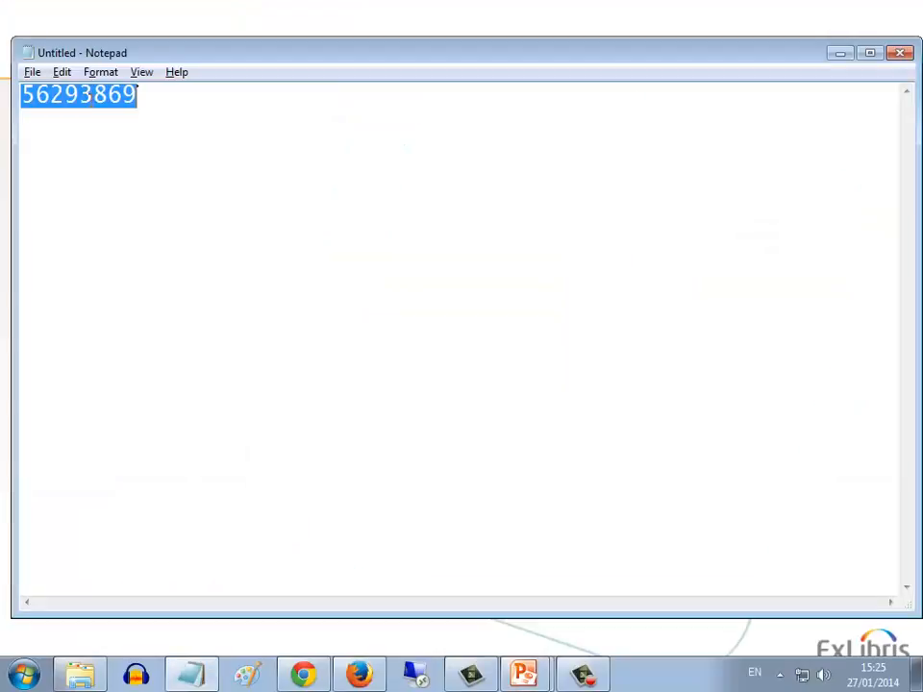
key(alt+Tab)
key(alt+Tab)
click(261, 84)
key(ctrl+v)
key(Return)
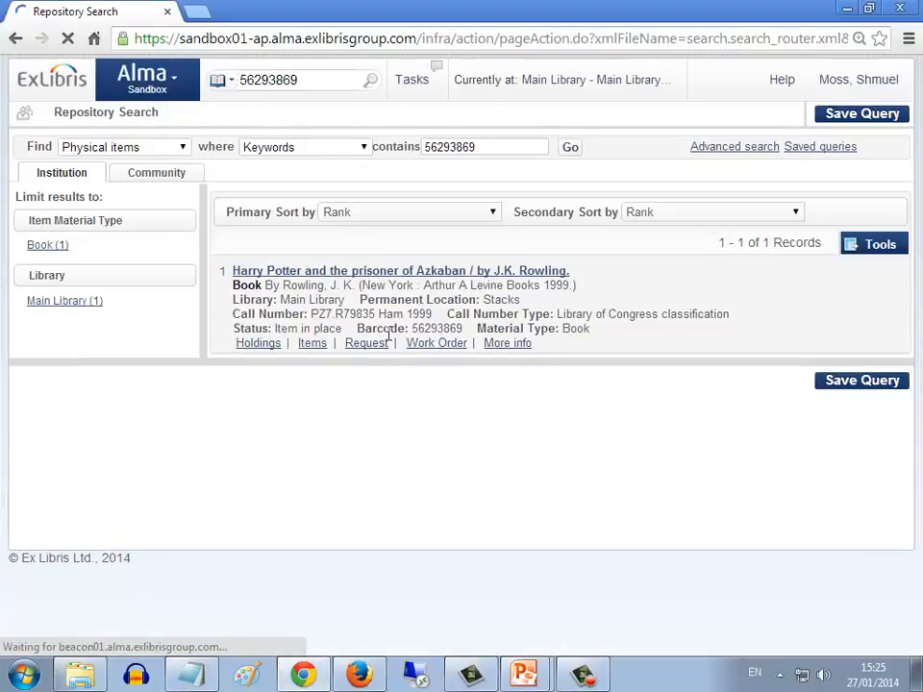
Try to request the found item as a Patron physical item request, choosing the patron as requester, and read the resulting message
click(367, 344)
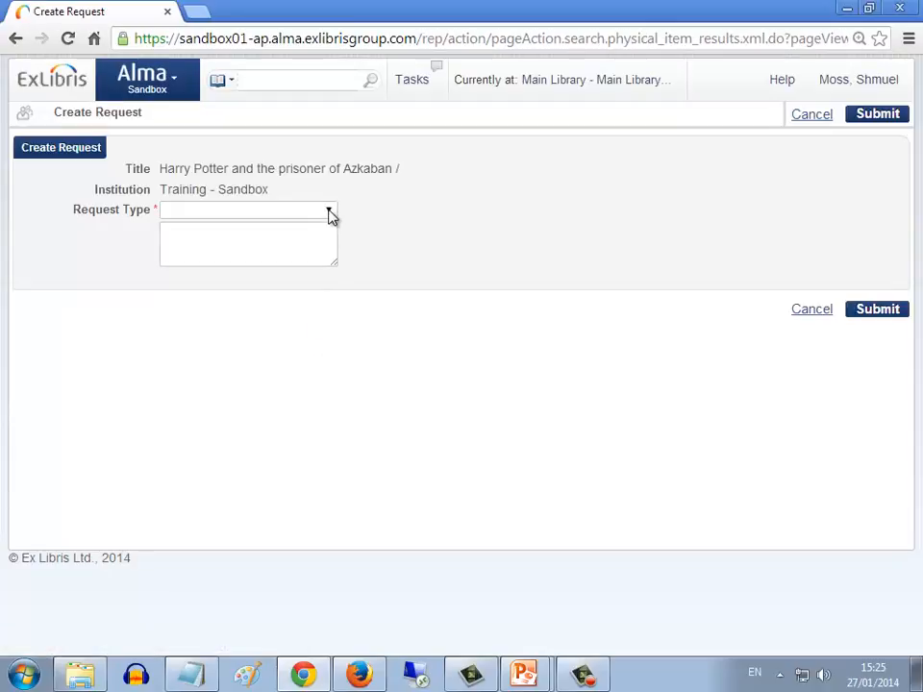
click(329, 213)
click(283, 300)
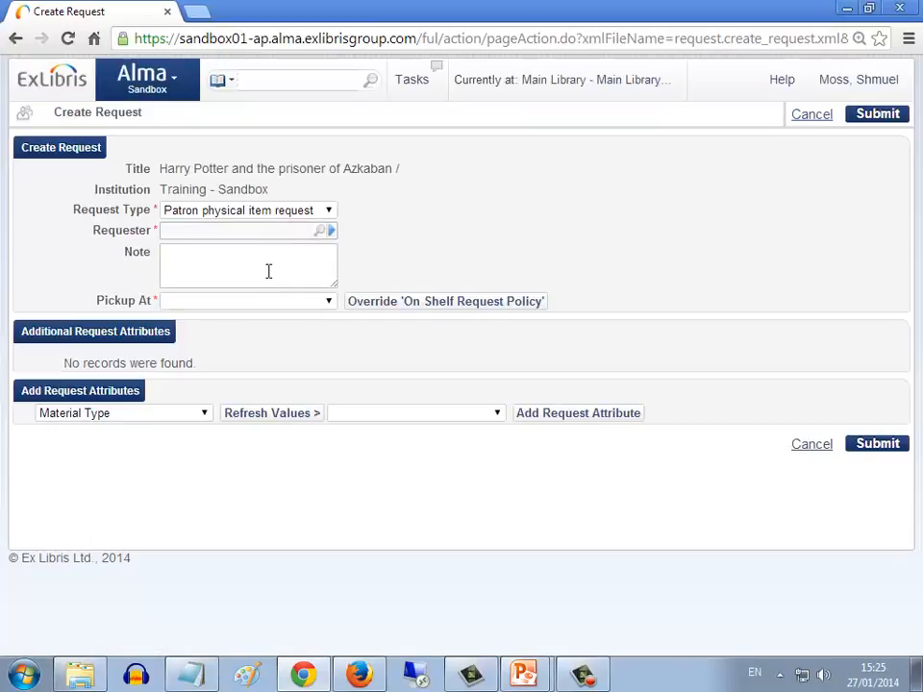
text(uel)
click(240, 251)
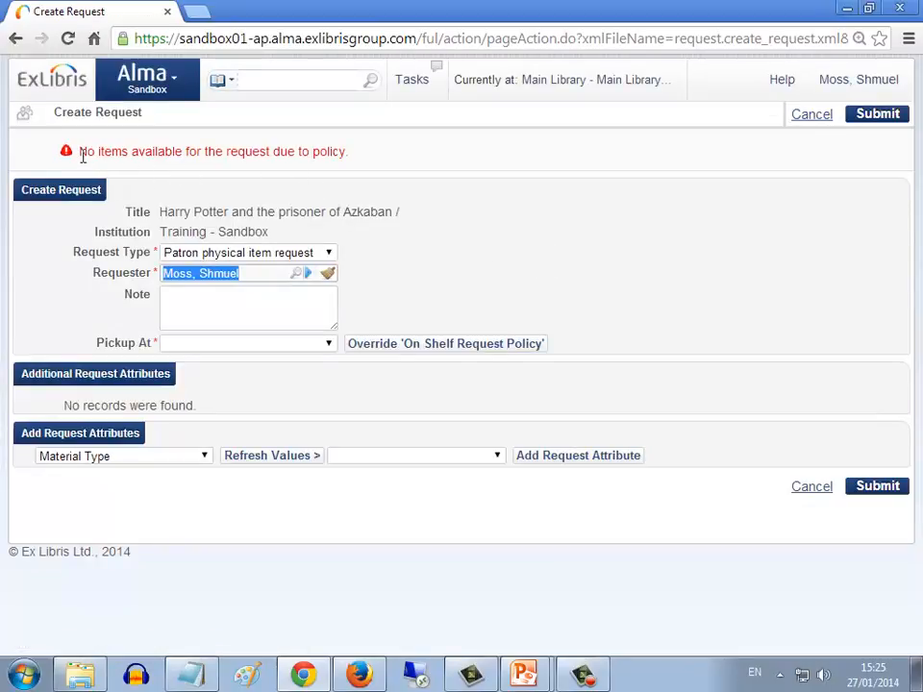
drag(80, 152, 367, 163)
click(366, 163)
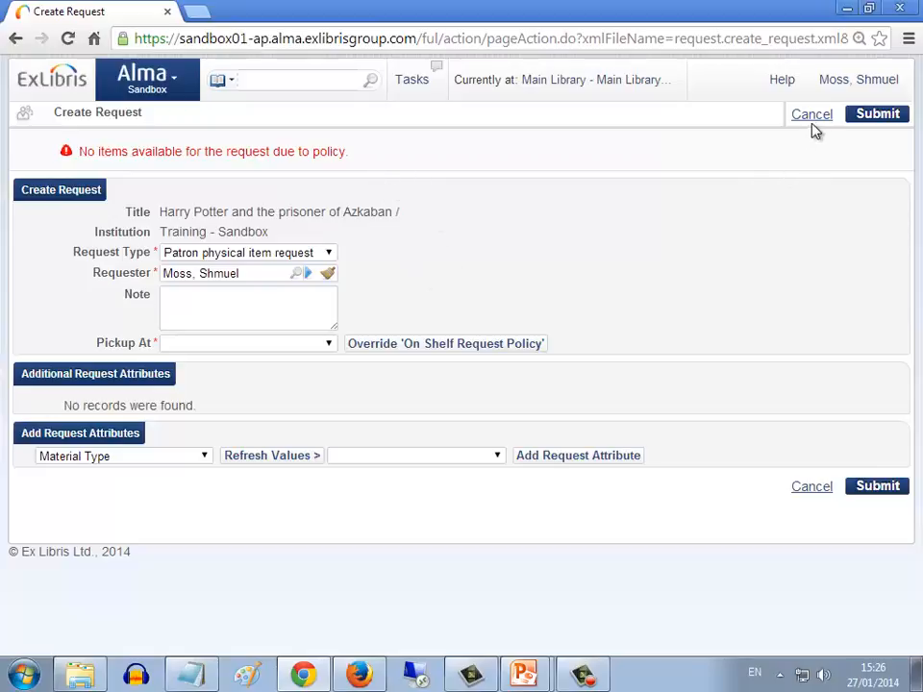
Switch to the Alma session in Firefox and open Terms of Use and Policies in the fulfillment configuration
click(357, 673)
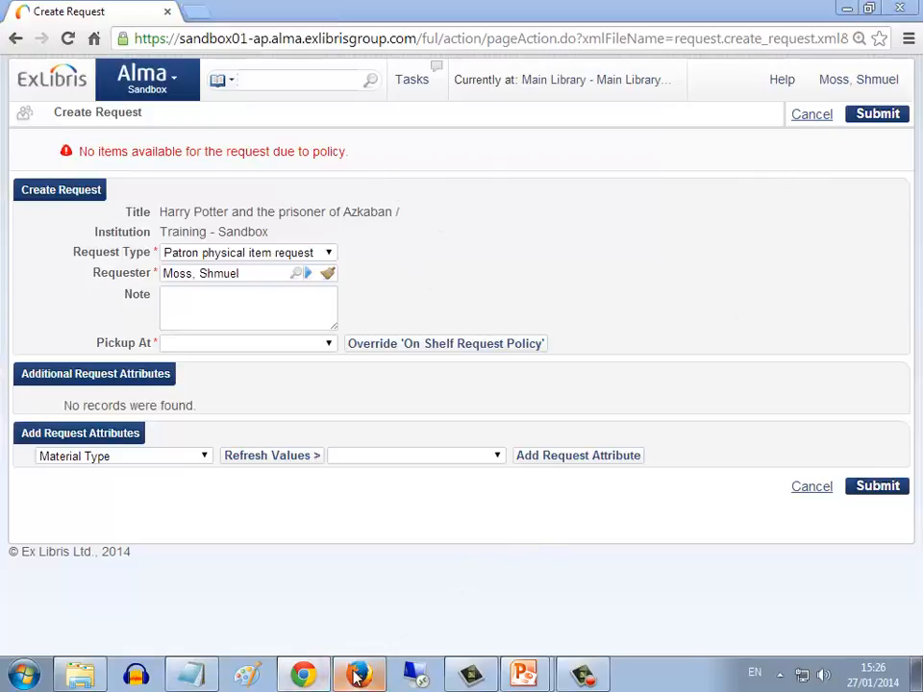
click(175, 83)
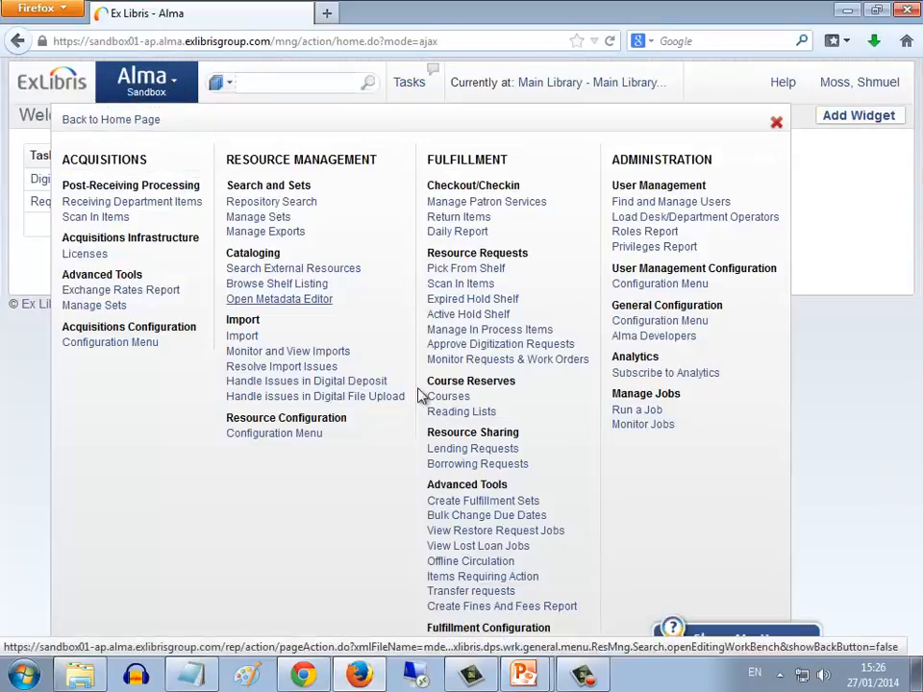
click(471, 643)
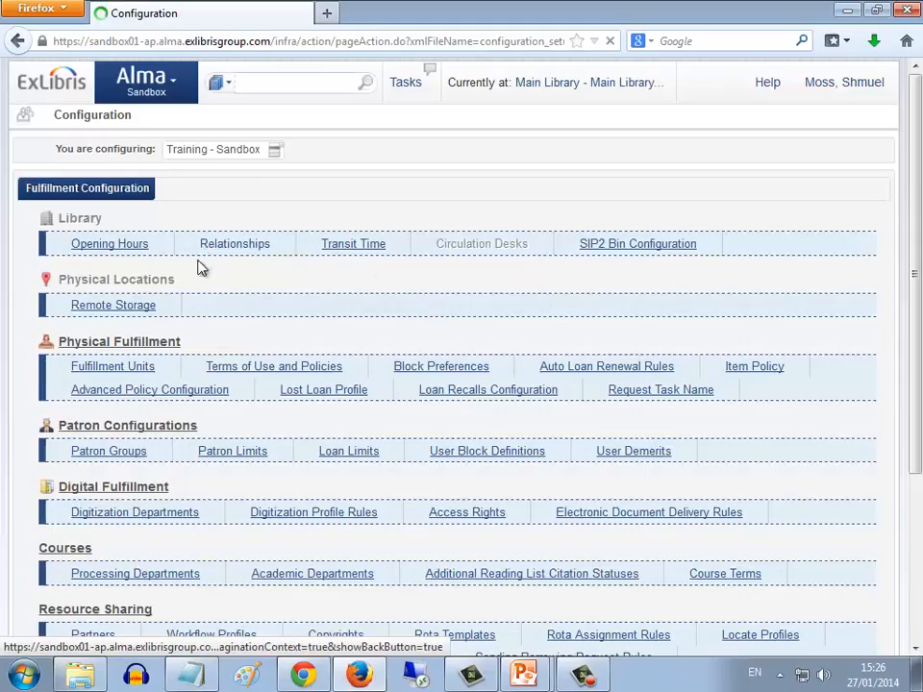
click(249, 369)
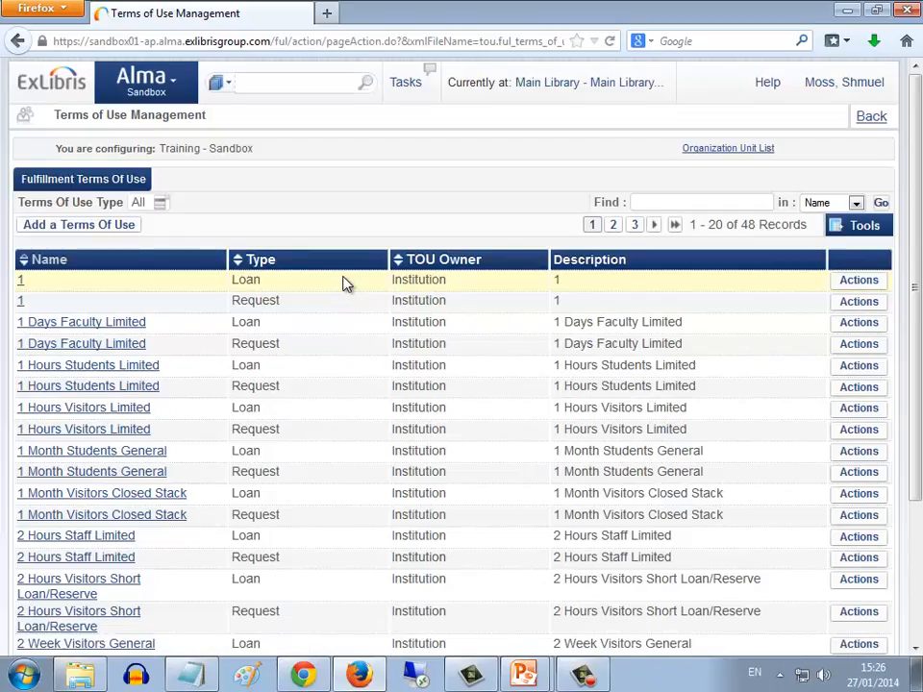
Filter the terms of use to type Request and open 3 Month Staff General for editing
click(159, 202)
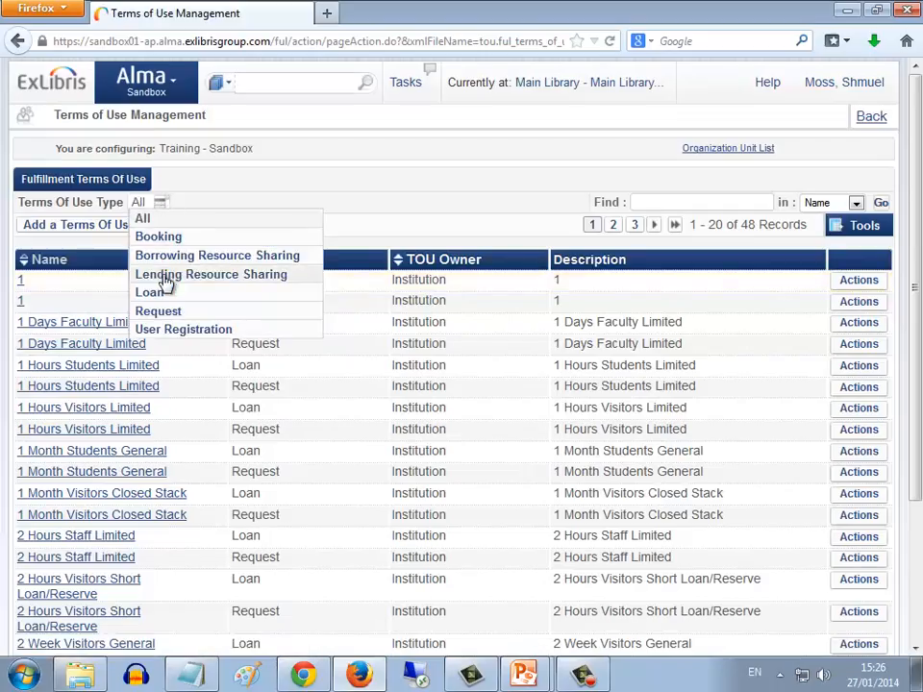
click(160, 314)
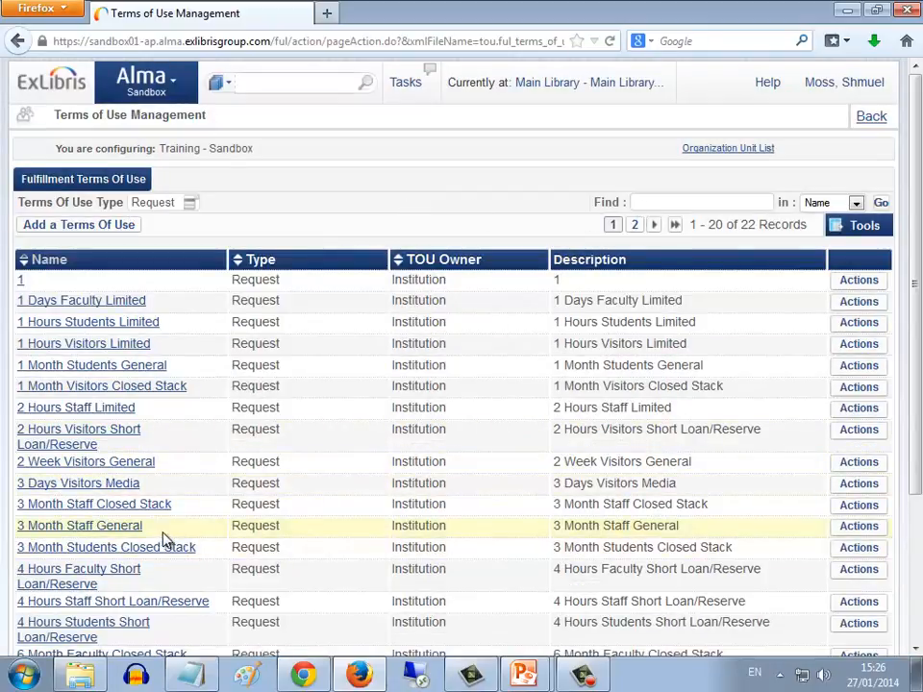
click(846, 528)
click(847, 548)
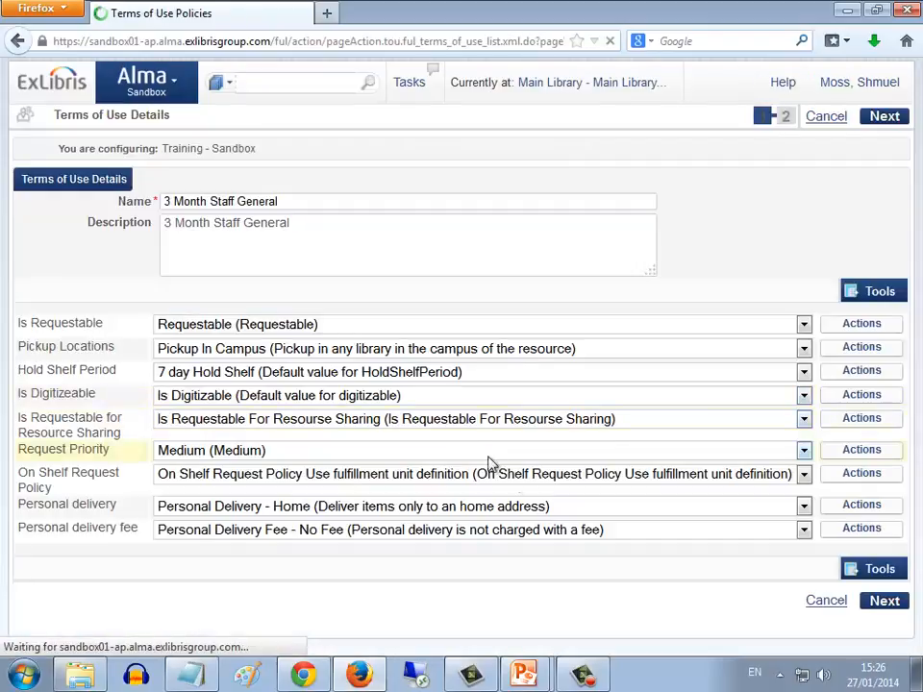
Examine the Pickup Locations and On Shelf Request Policy settings of the 3 Month Staff General terms of use, then leave without changes
drag(18, 348, 117, 347)
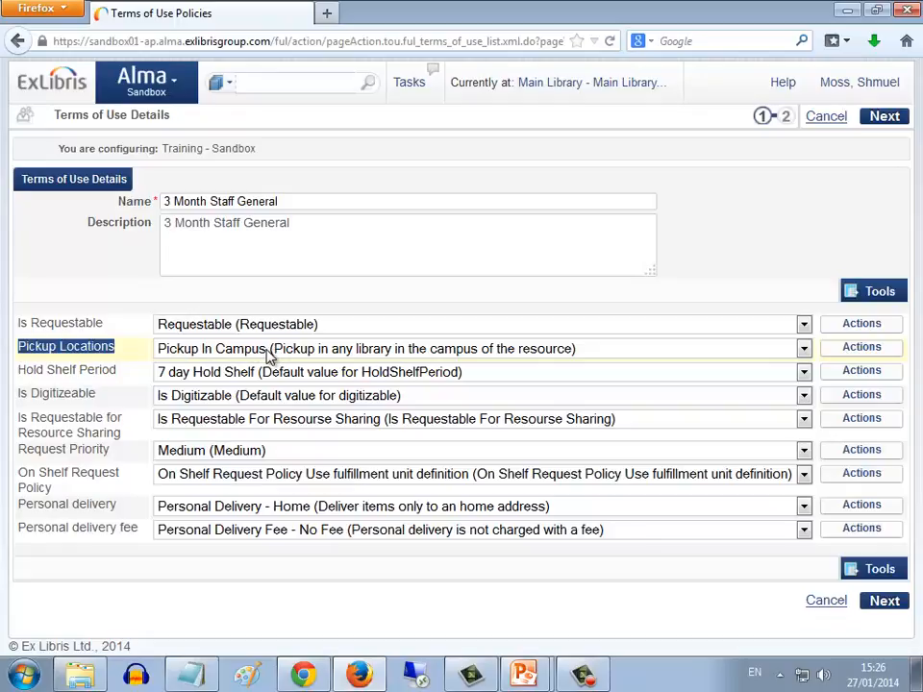
click(133, 355)
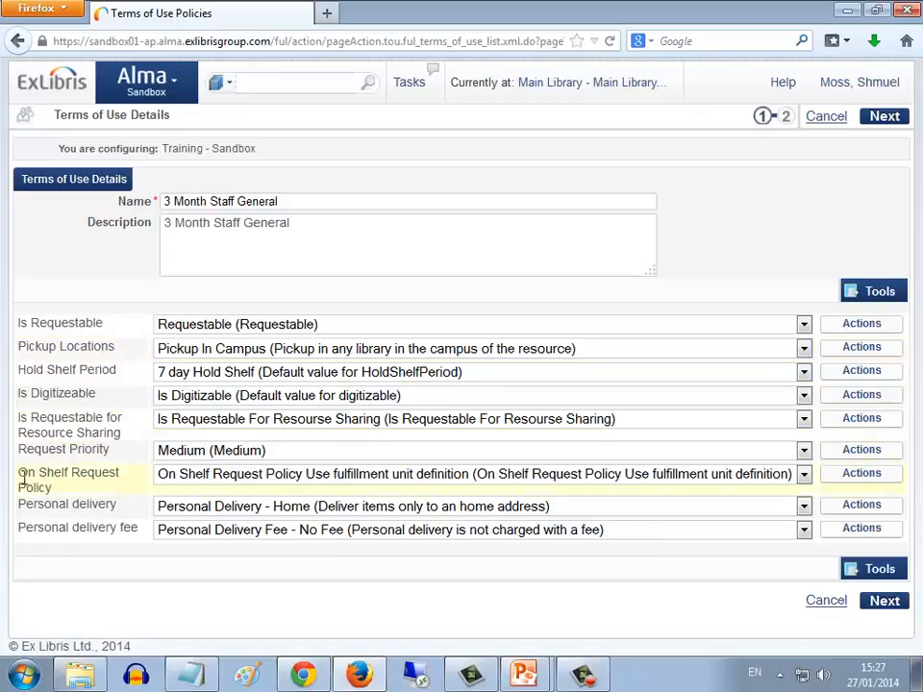
drag(20, 473, 55, 494)
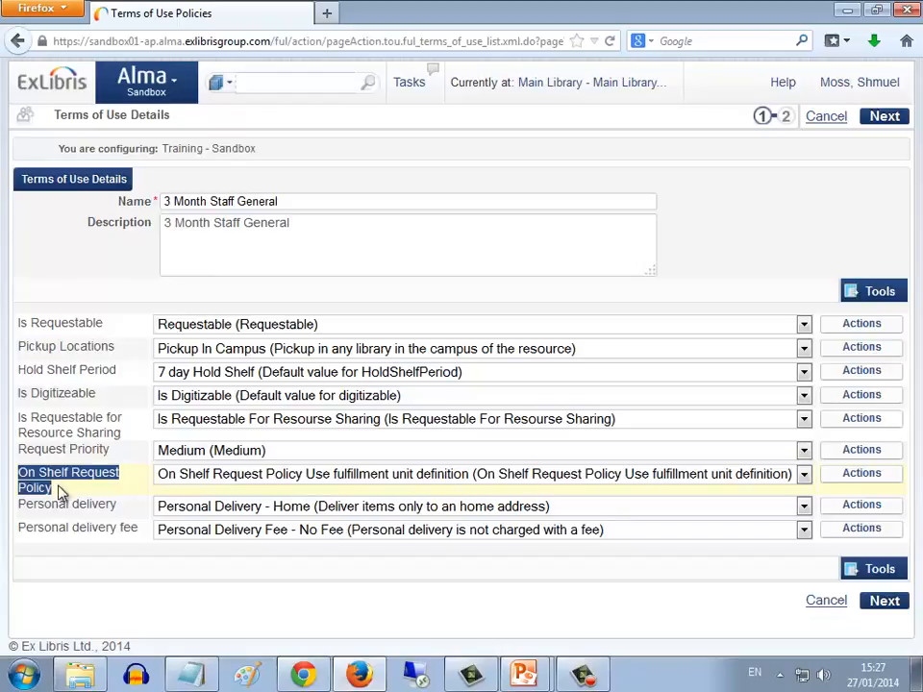
click(20, 346)
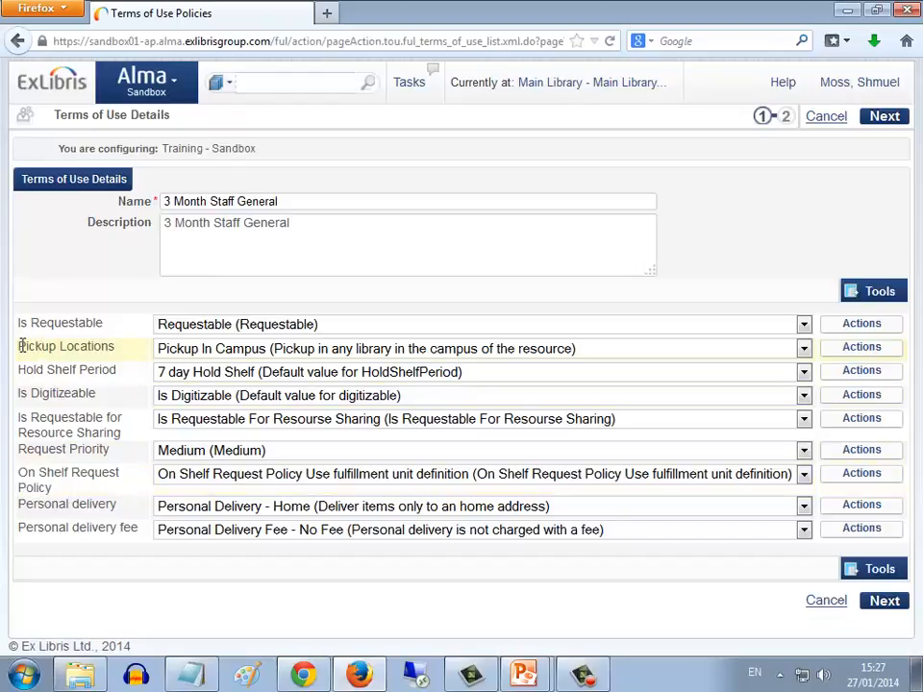
drag(19, 345, 133, 358)
click(133, 357)
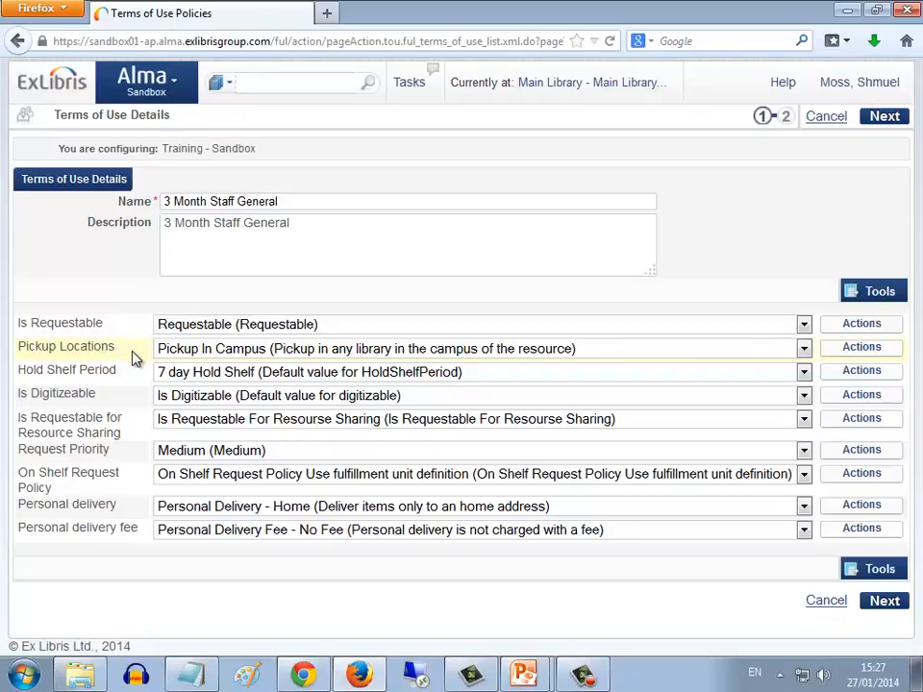
drag(54, 488, 17, 473)
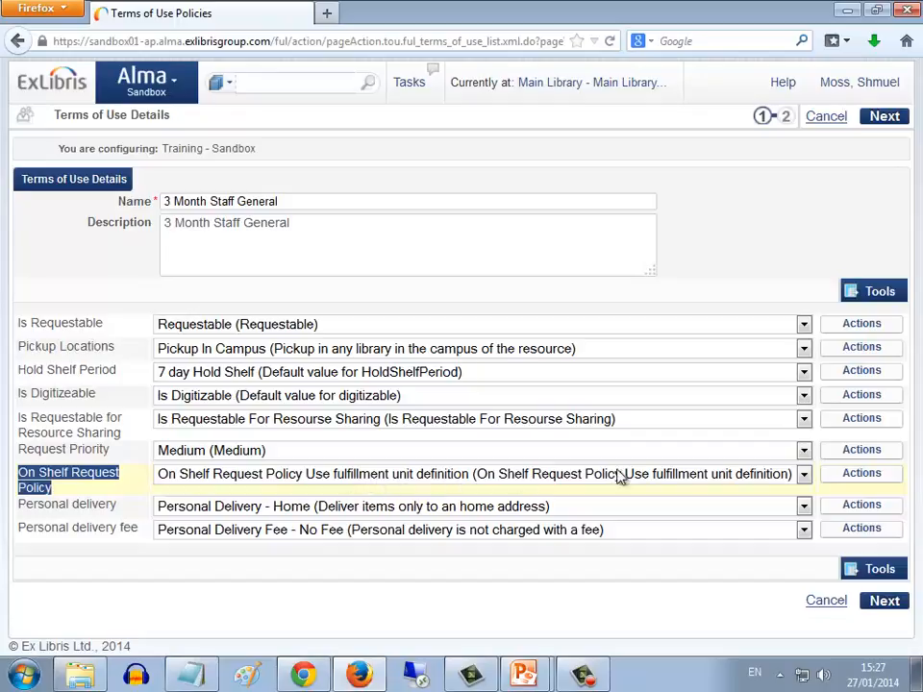
click(843, 122)
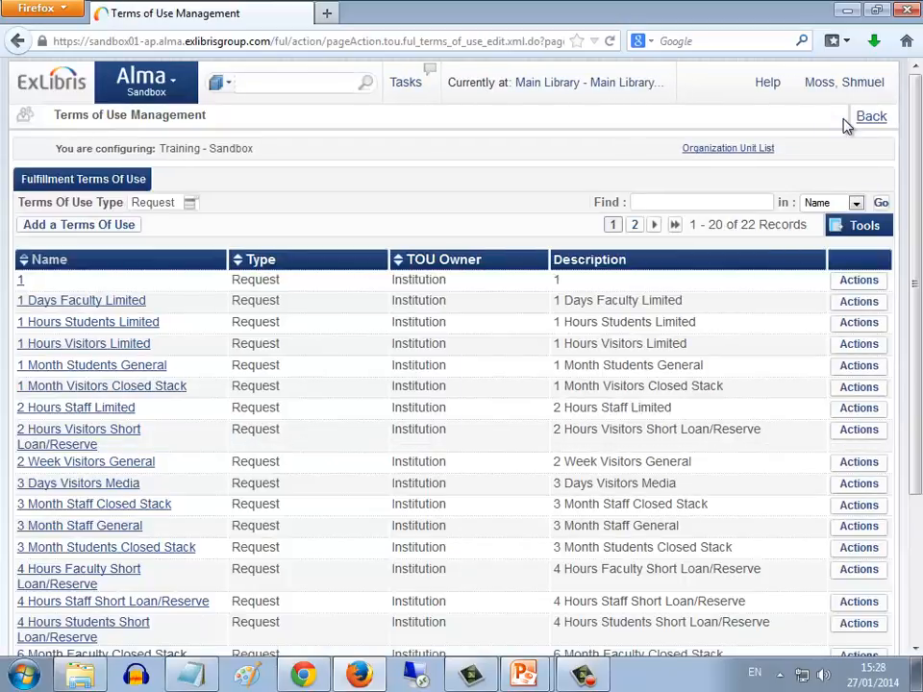
Open the General fulfillment unit for editing from the fulfillment configuration's Fulfillment Units
click(179, 83)
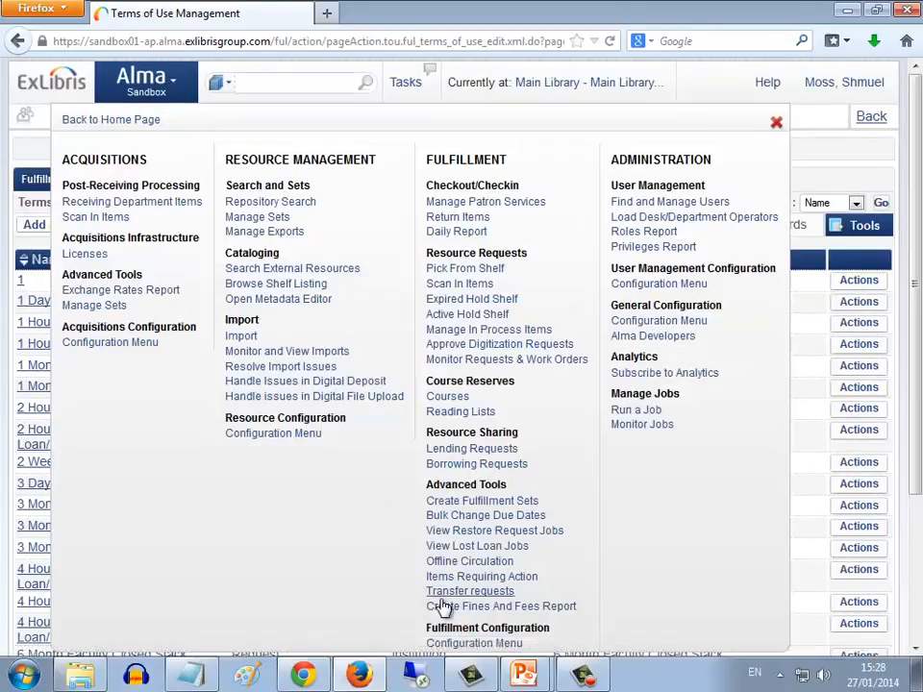
click(476, 643)
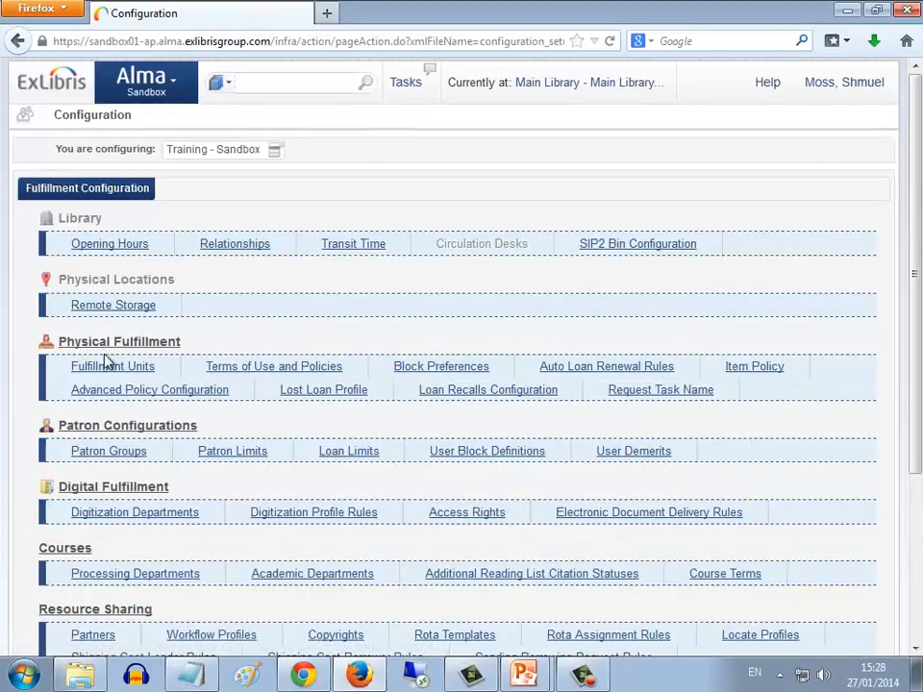
click(107, 366)
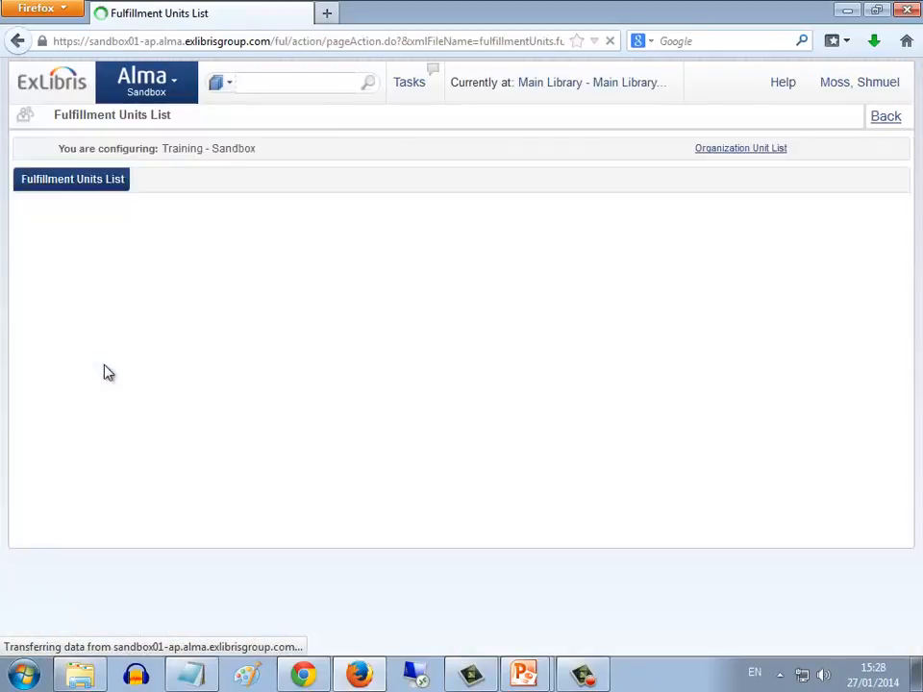
click(43, 280)
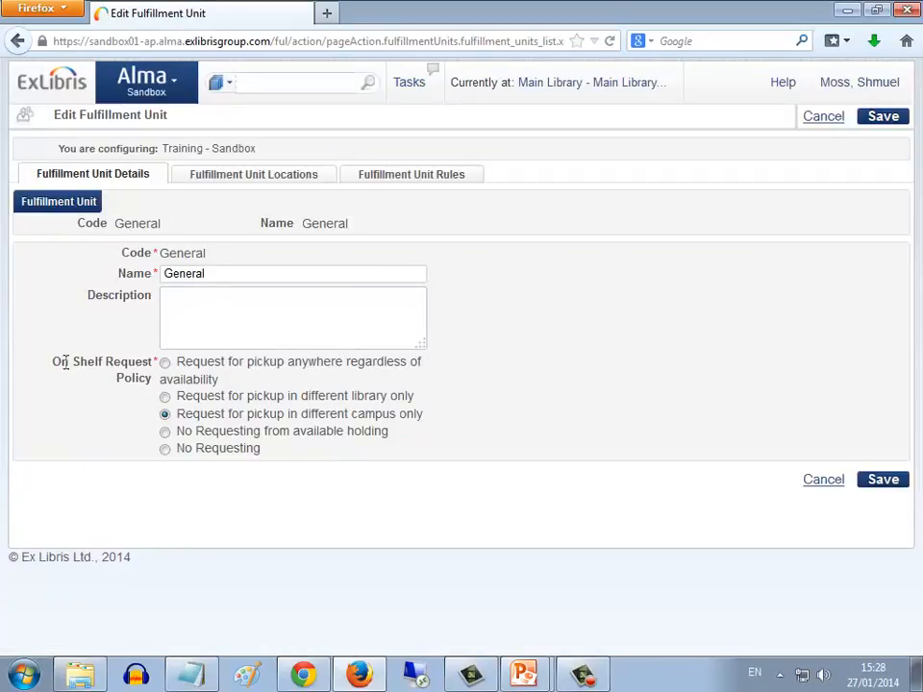
Set the General unit's On Shelf Request Policy to Request for pickup anywhere regardless of availability and save the unit
drag(53, 362, 147, 377)
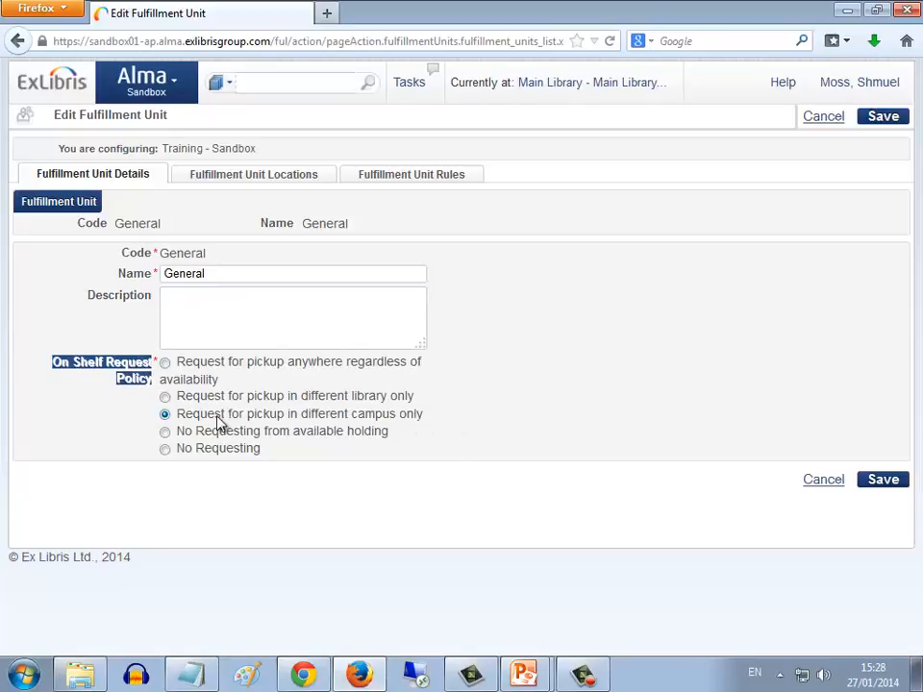
drag(178, 417, 422, 426)
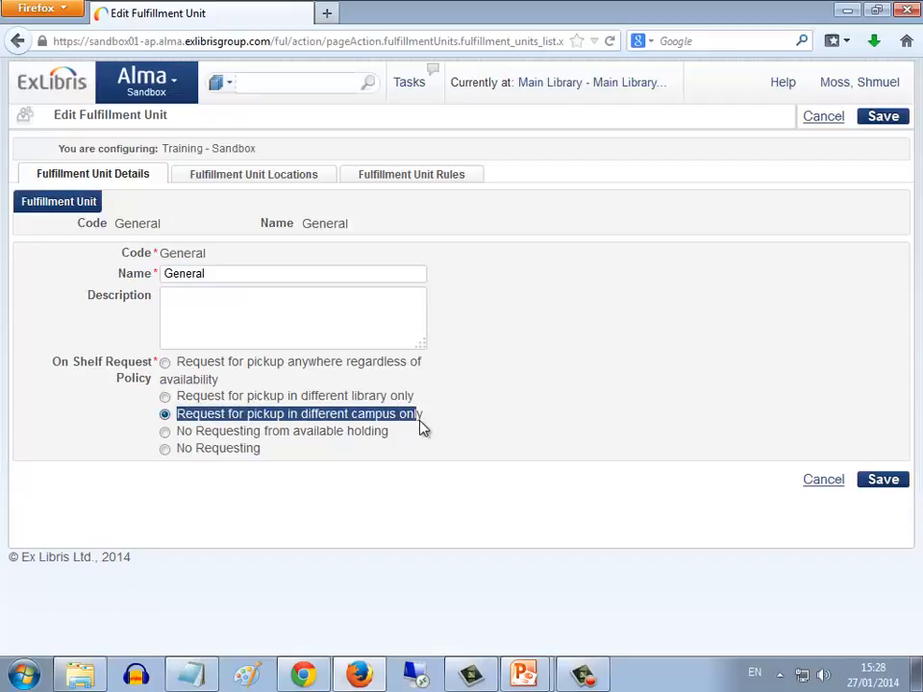
click(488, 426)
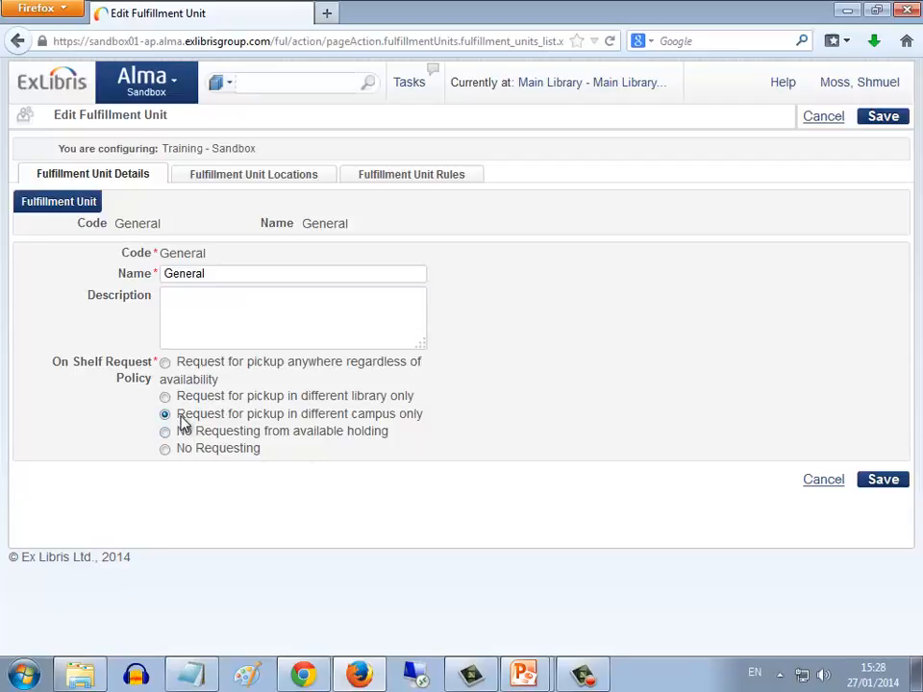
drag(178, 415, 406, 423)
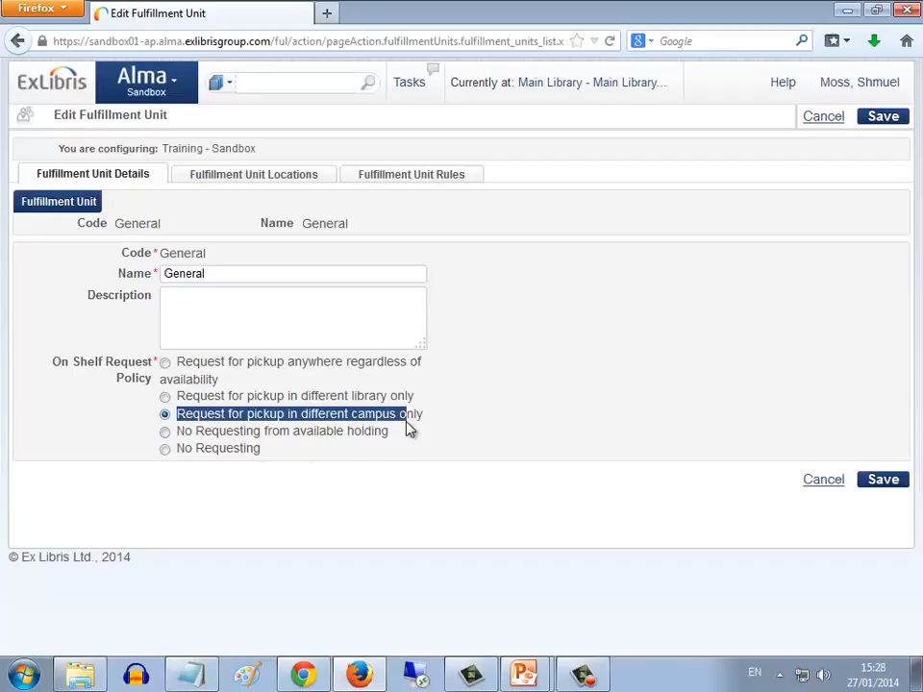
click(455, 424)
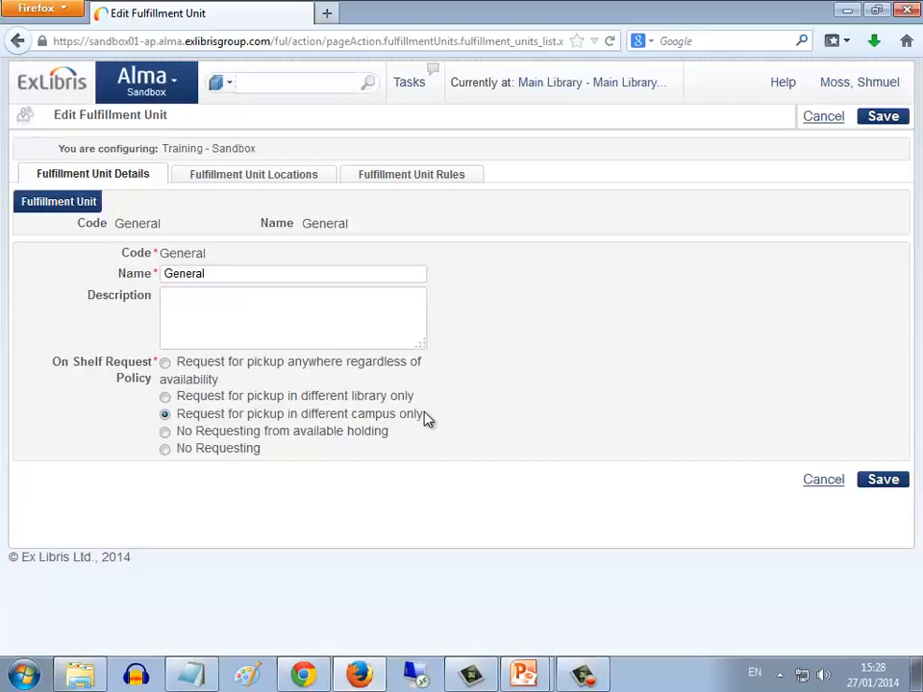
click(166, 364)
click(884, 480)
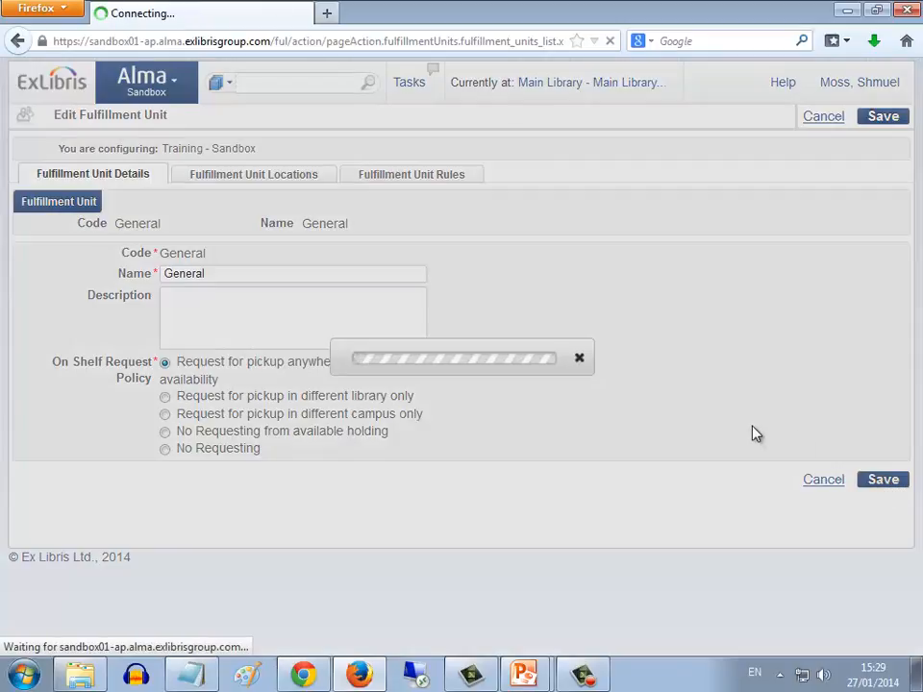
Switch to the request form in Chrome, re-enter the patron as requester, and check the available pickup locations
key(alt+Tab)
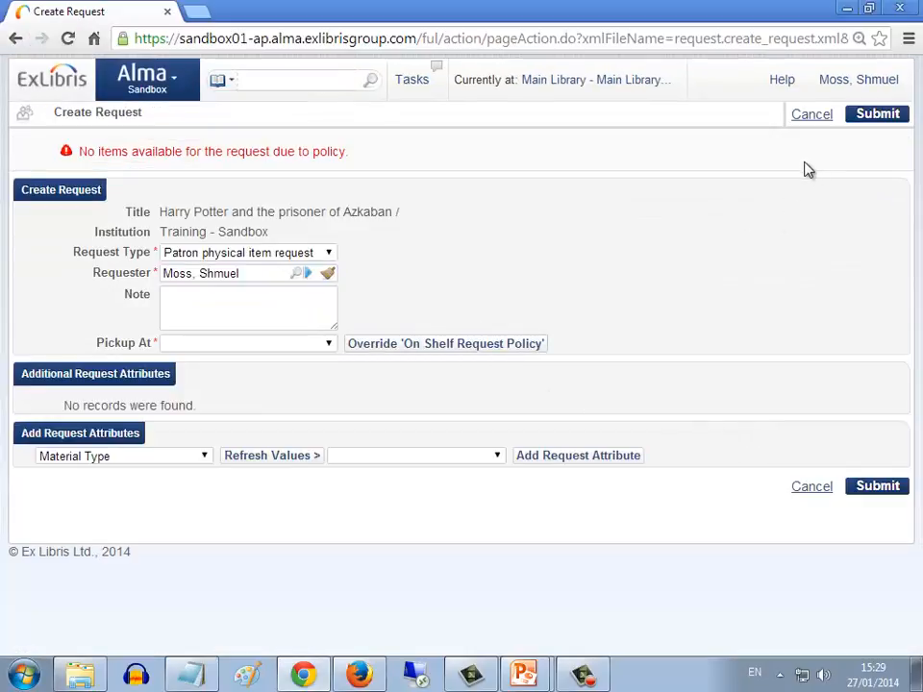
click(327, 274)
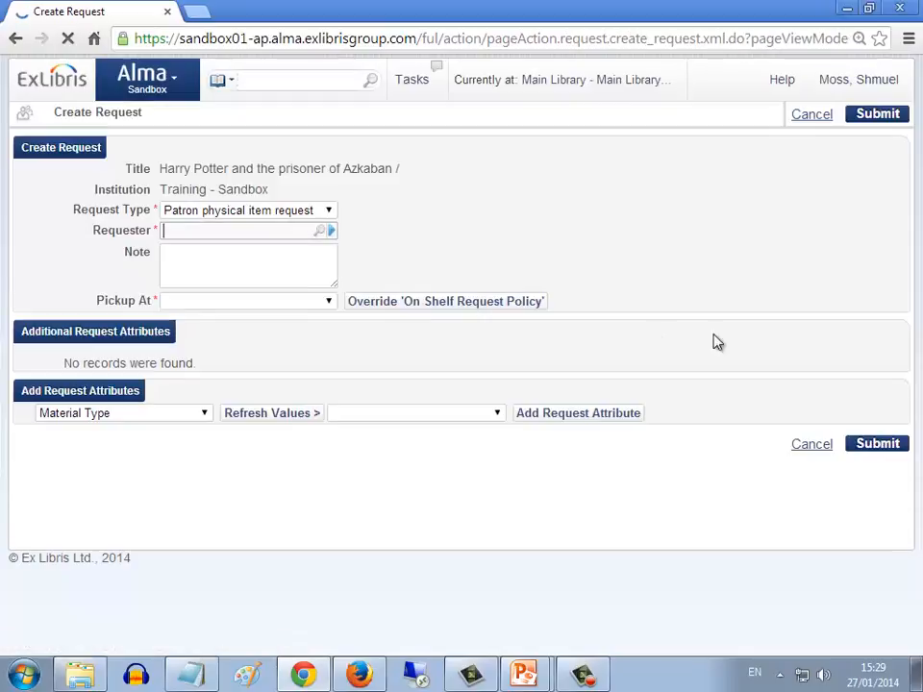
text(shmuel)
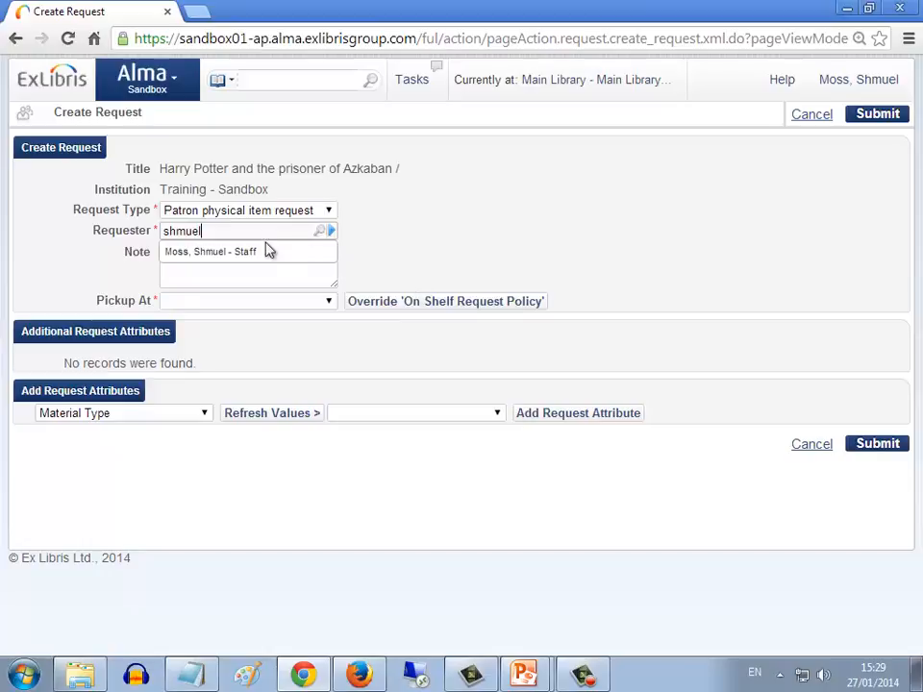
click(256, 251)
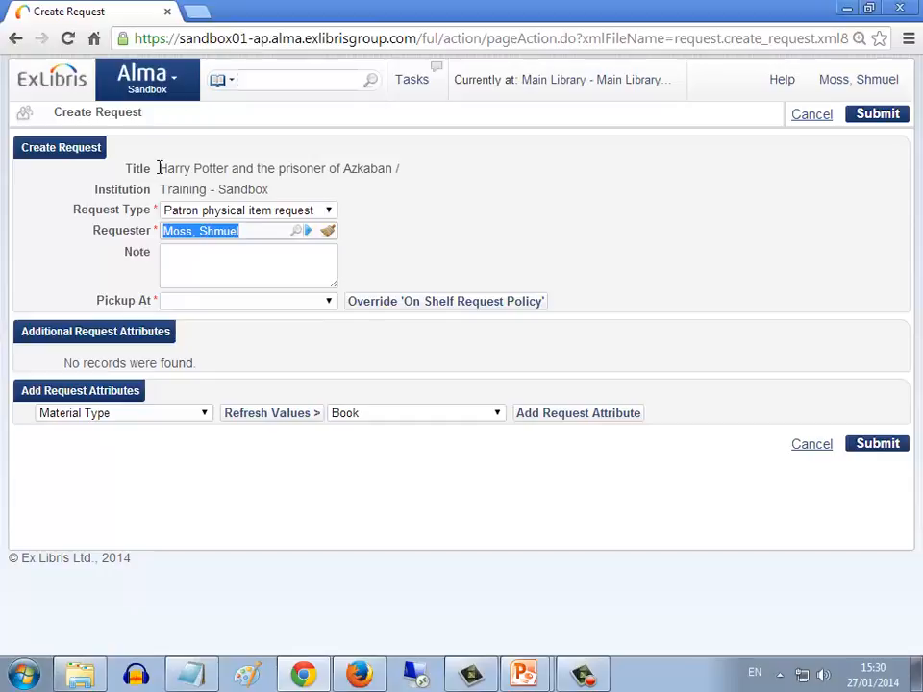
click(330, 304)
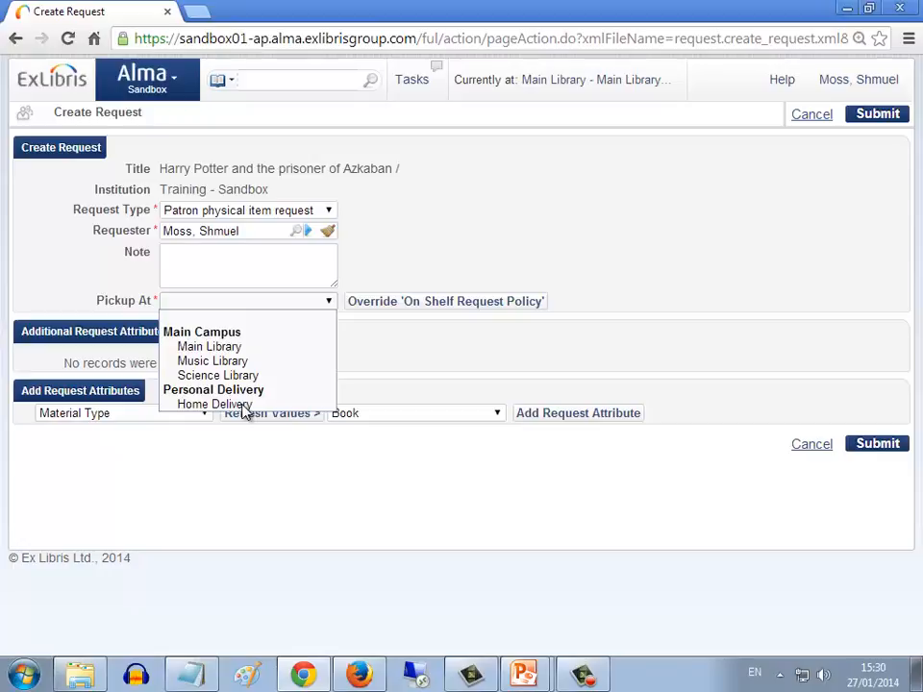
click(243, 518)
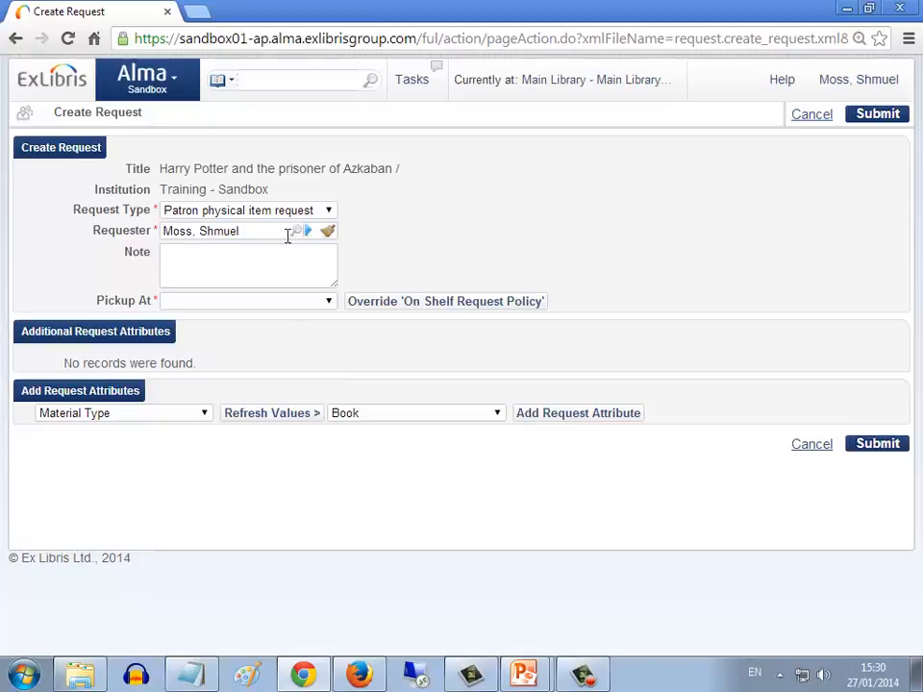
Return to the Alma session in Firefox and open Terms of Use and Policies from the fulfillment configuration
key(alt+Tab)
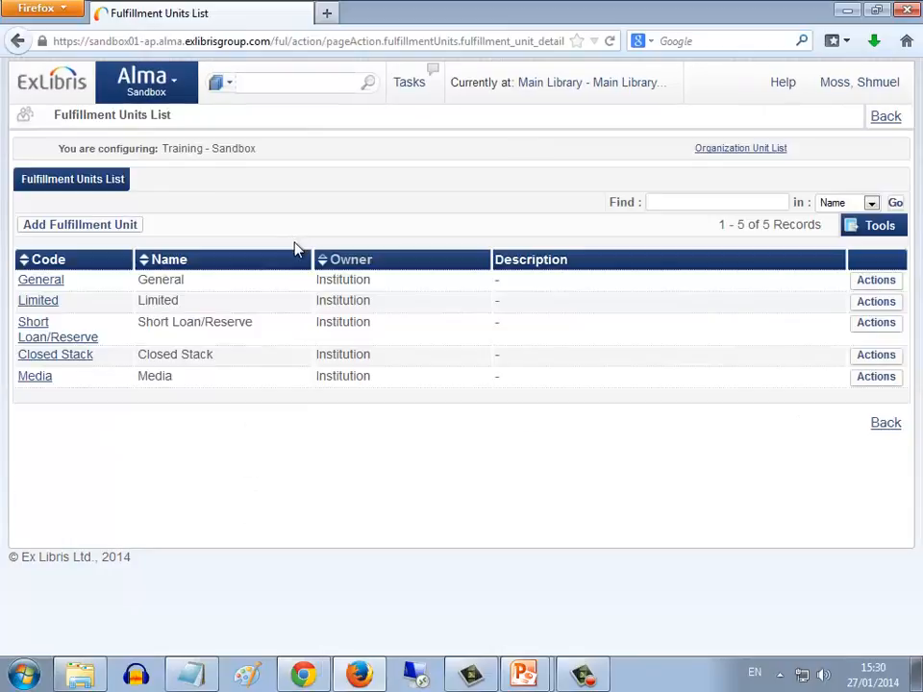
click(175, 89)
click(880, 119)
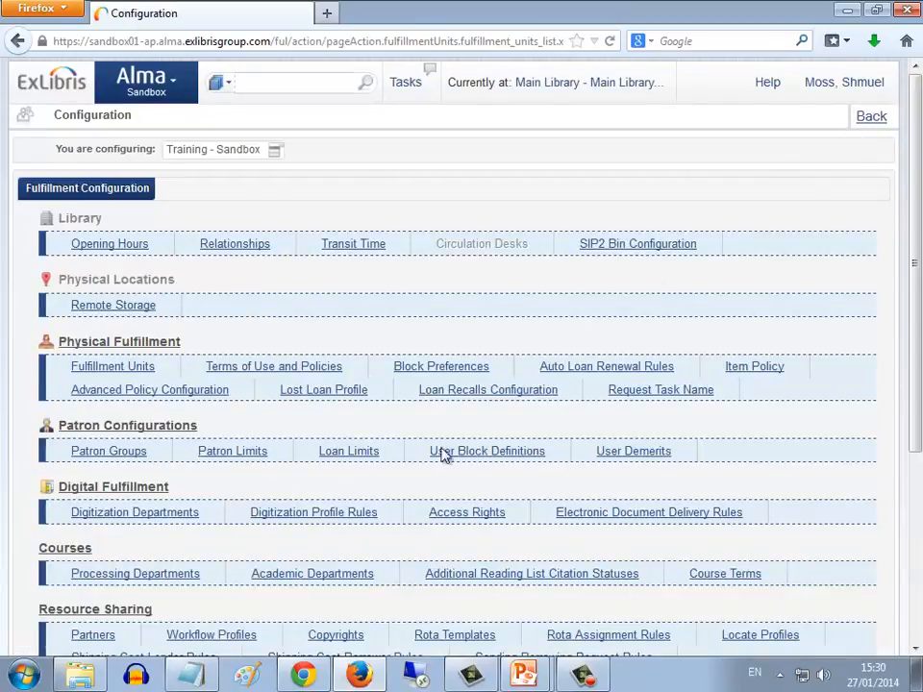
click(292, 368)
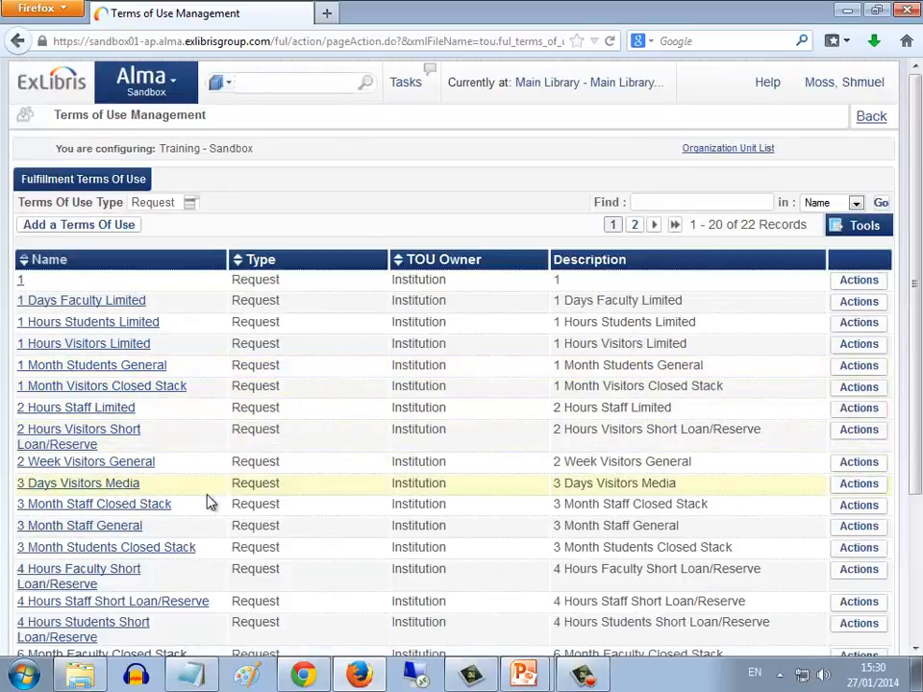
Find the terms of use named 3 Month Staff General and open it for editing
drag(170, 529, 23, 528)
key(ctrl+c)
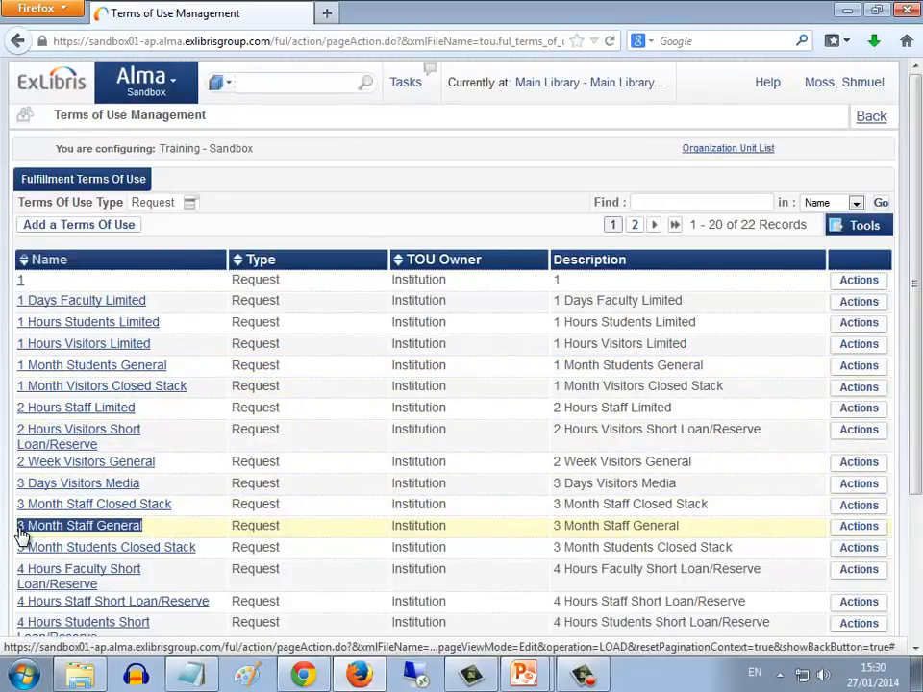
click(684, 202)
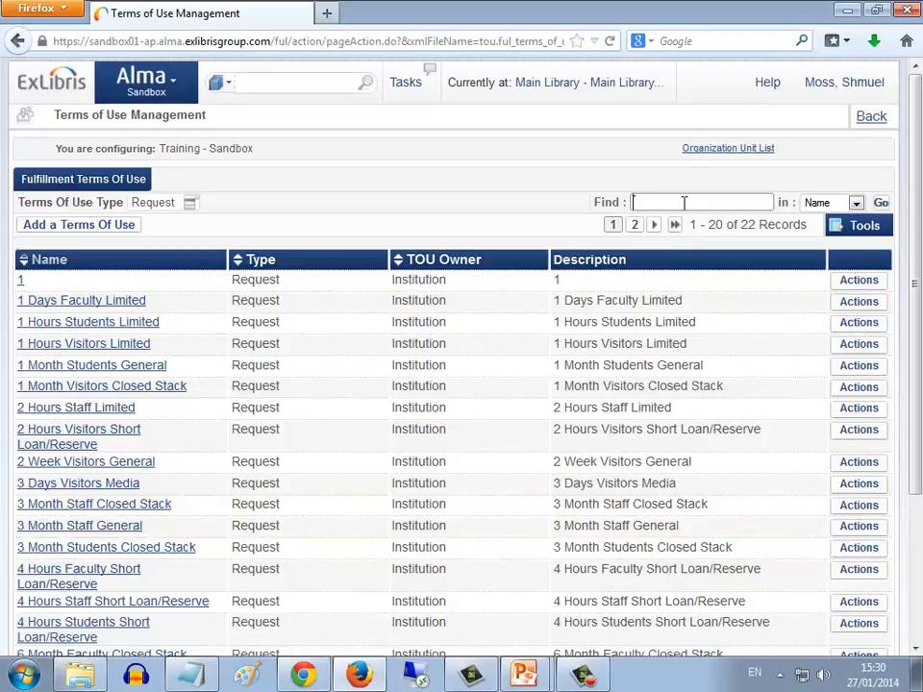
key(ctrl+v)
key(Return)
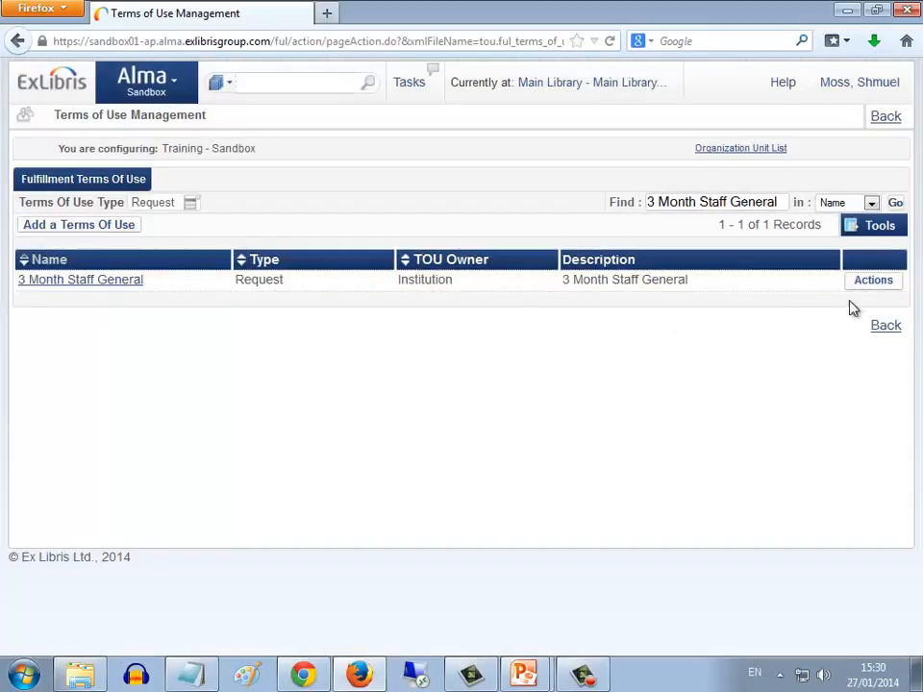
click(873, 282)
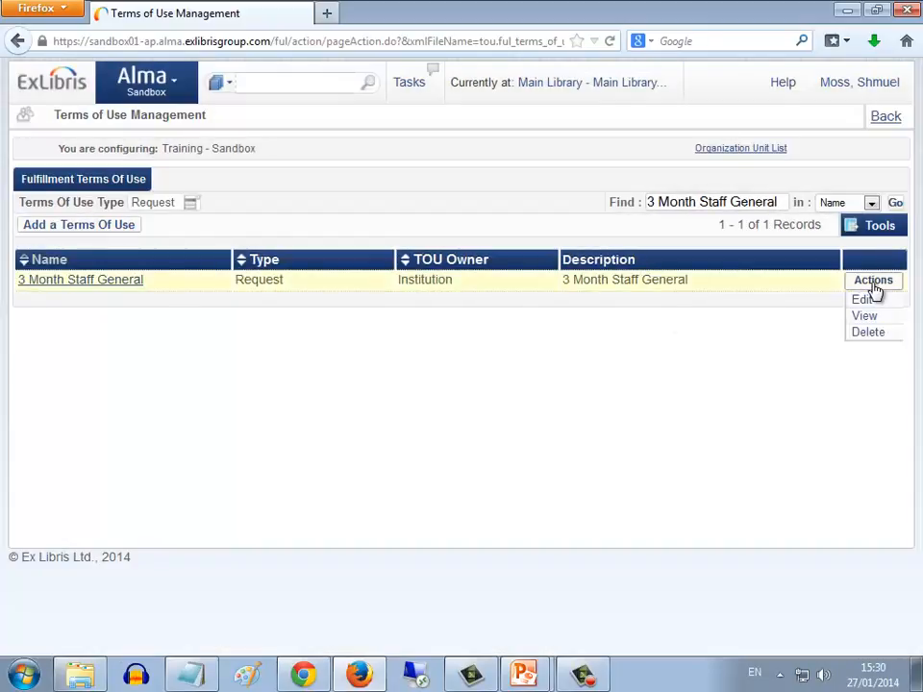
click(863, 301)
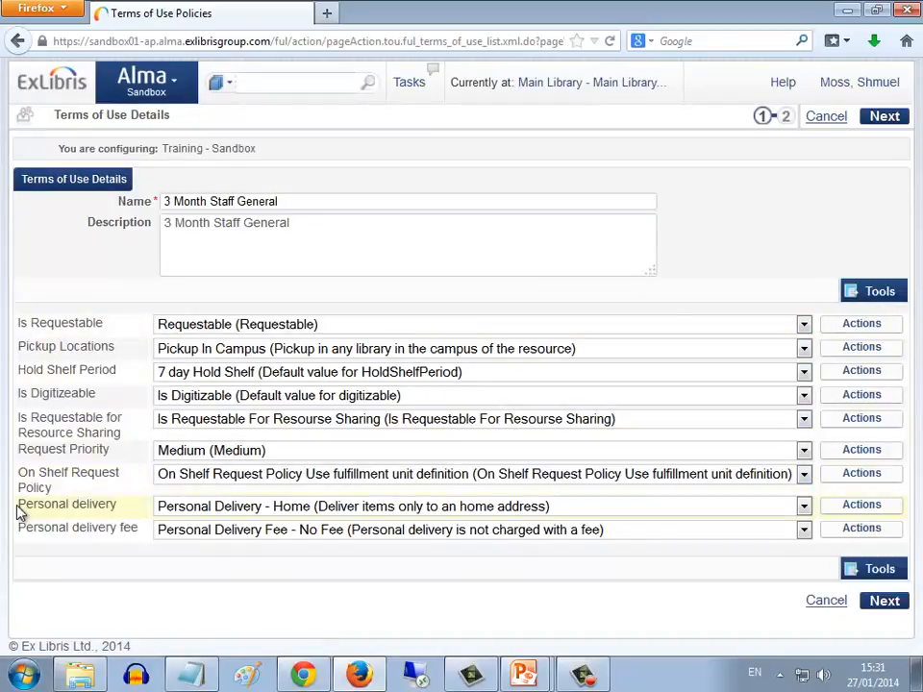
Set the Personal delivery policy to Personal Delivery - All (home or office address) and submit the terms of use details
drag(33, 505, 114, 502)
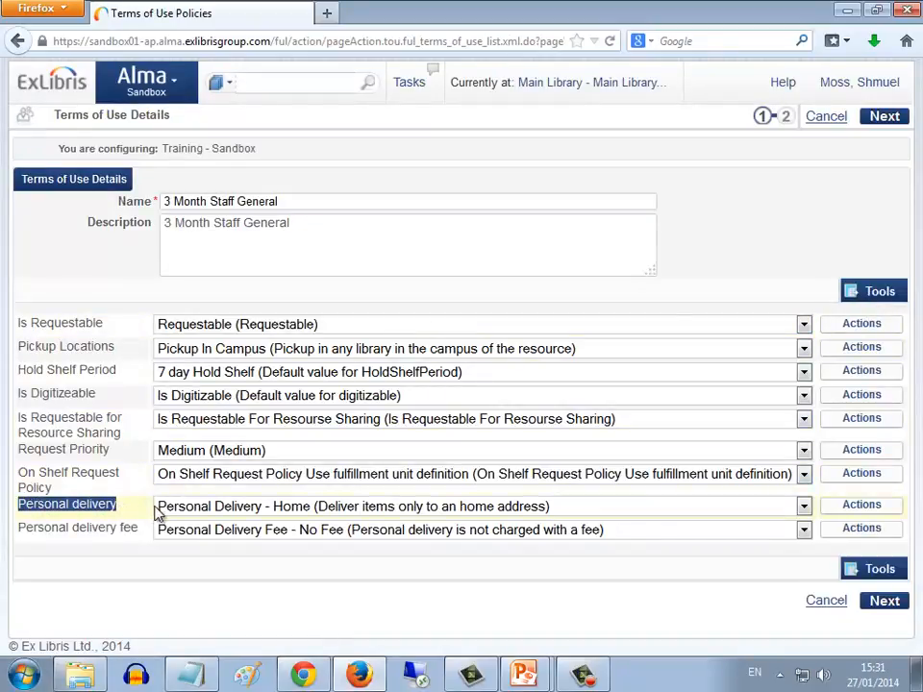
click(301, 514)
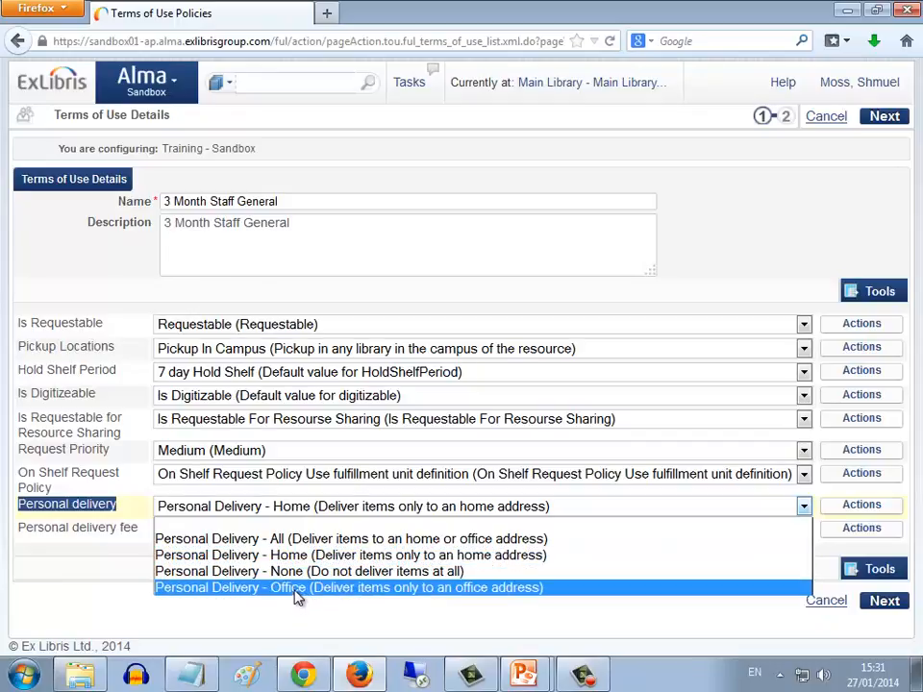
click(304, 540)
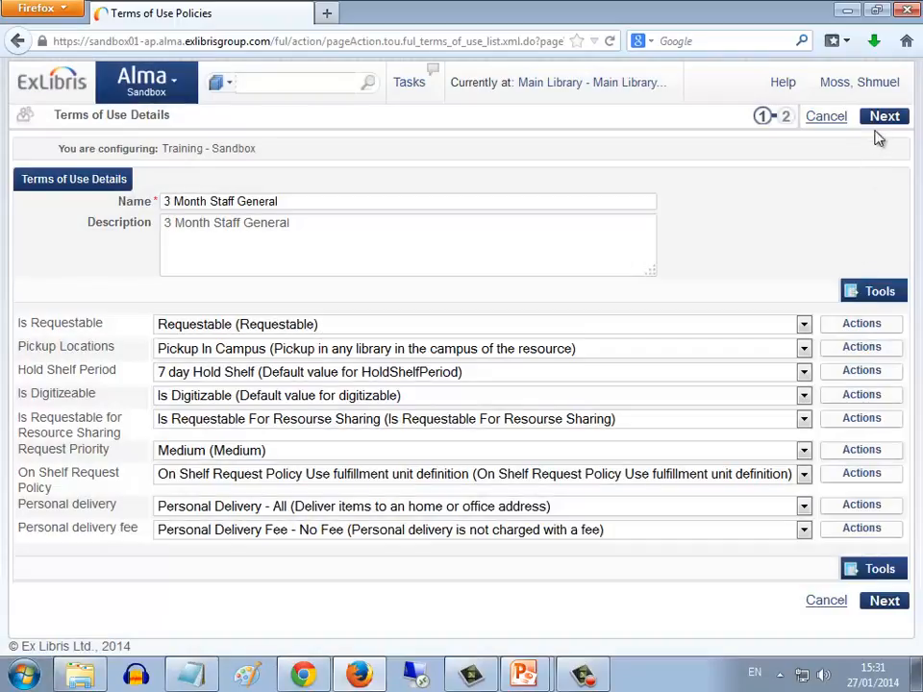
click(885, 116)
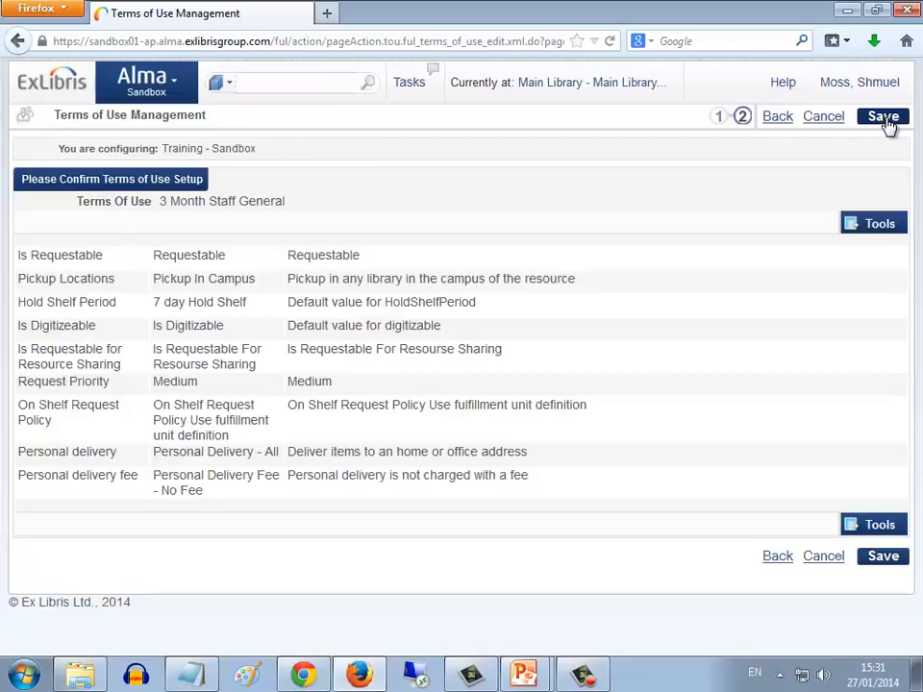
Go back to the request form in Chrome, clear and reselect the patron as requester, and review the offered pickup and delivery options
click(884, 117)
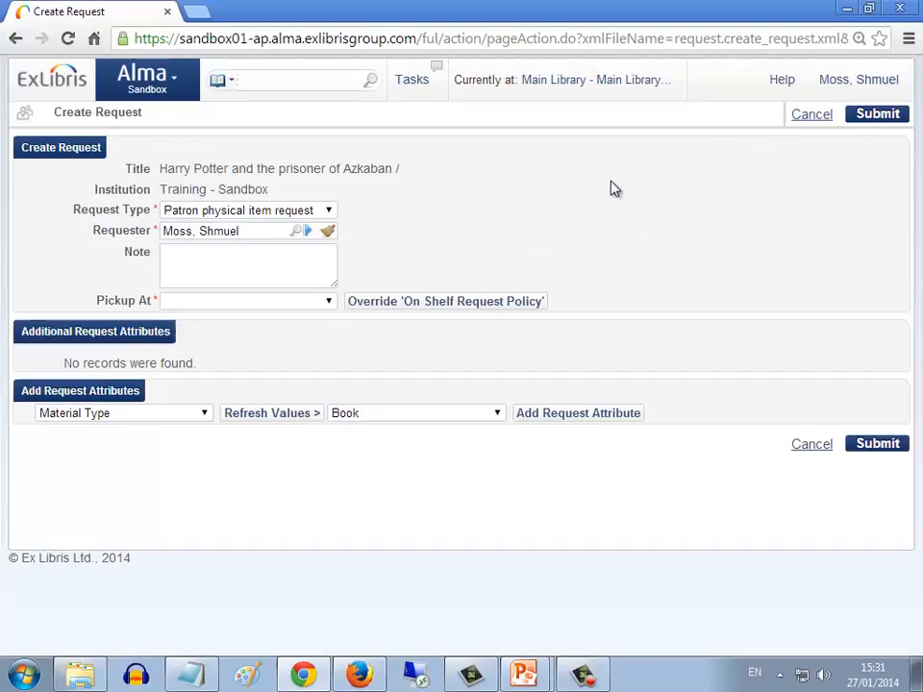
click(328, 232)
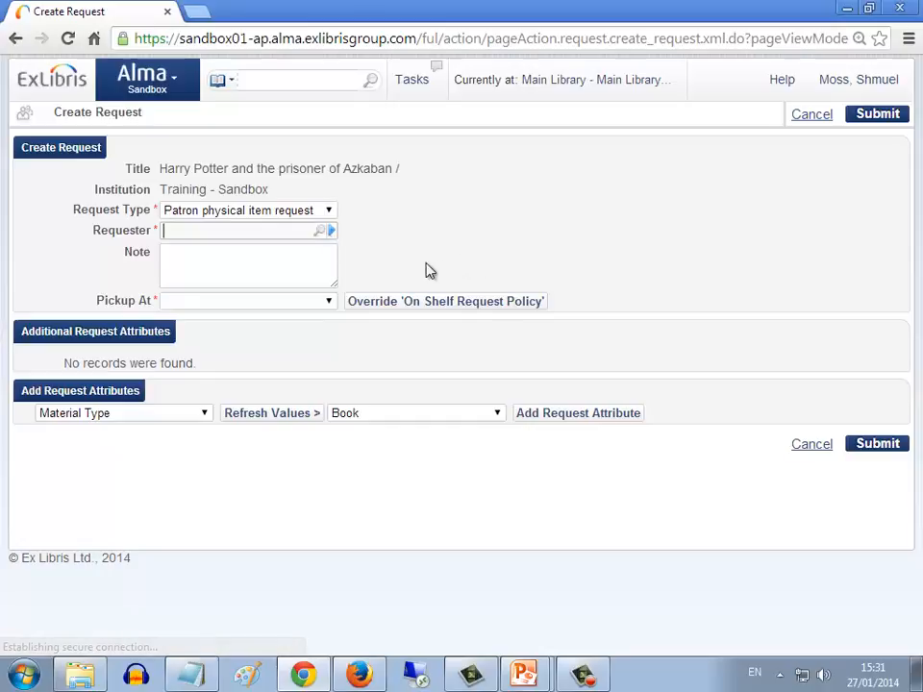
text(shmuel)
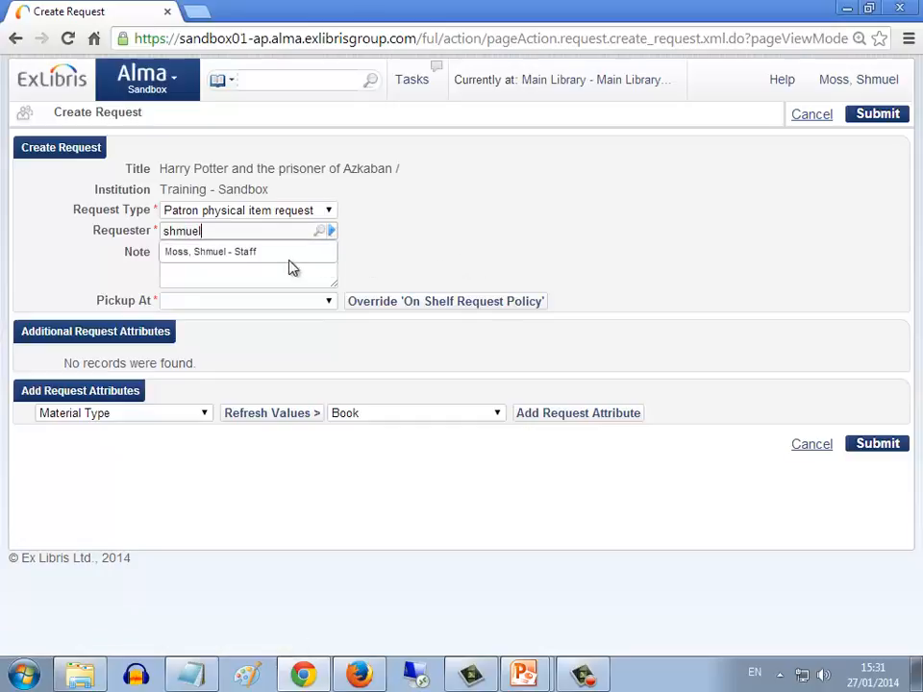
click(249, 256)
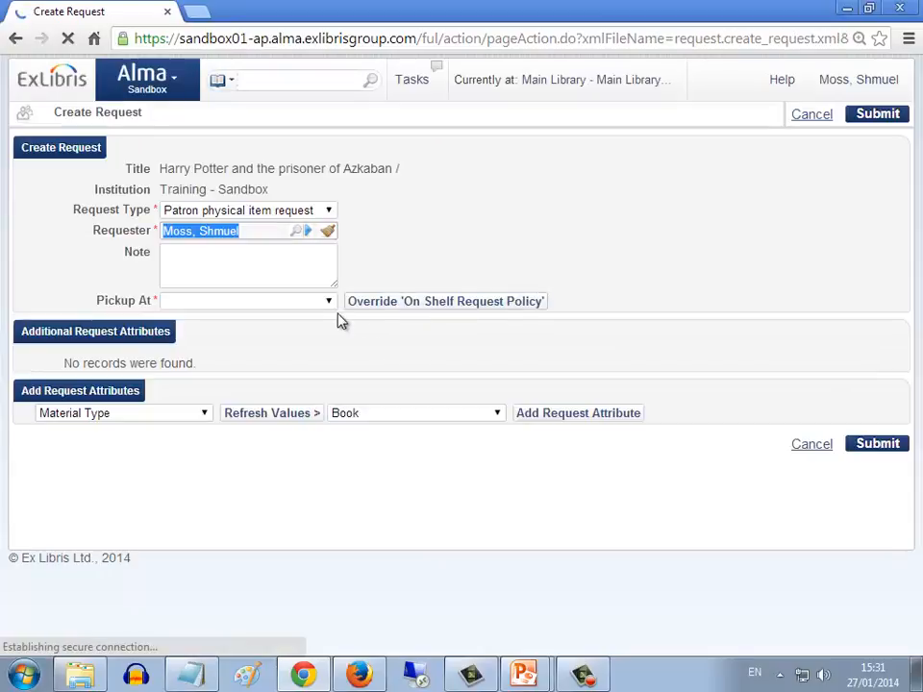
click(330, 302)
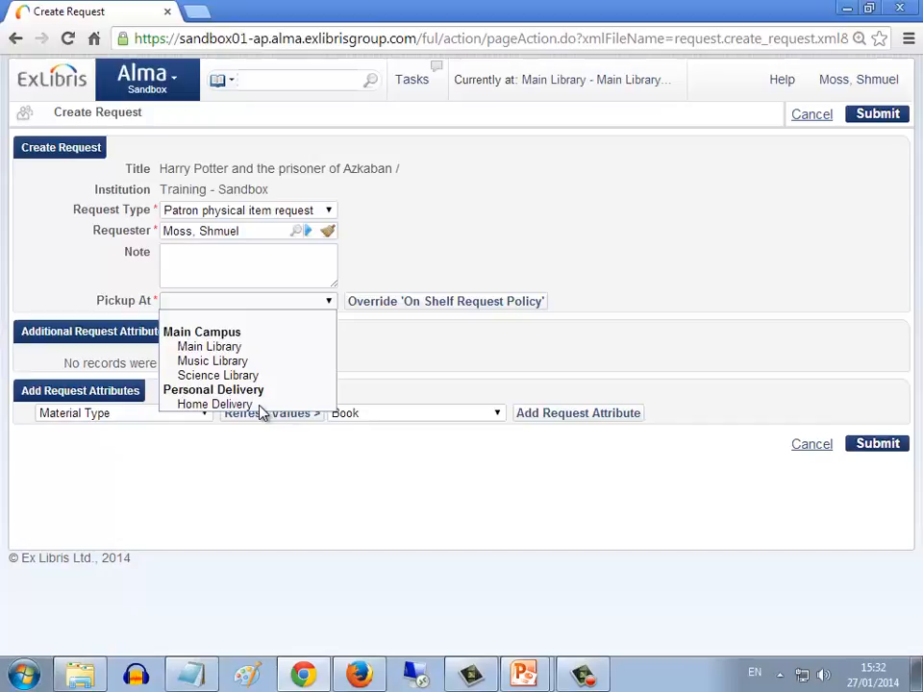
click(423, 284)
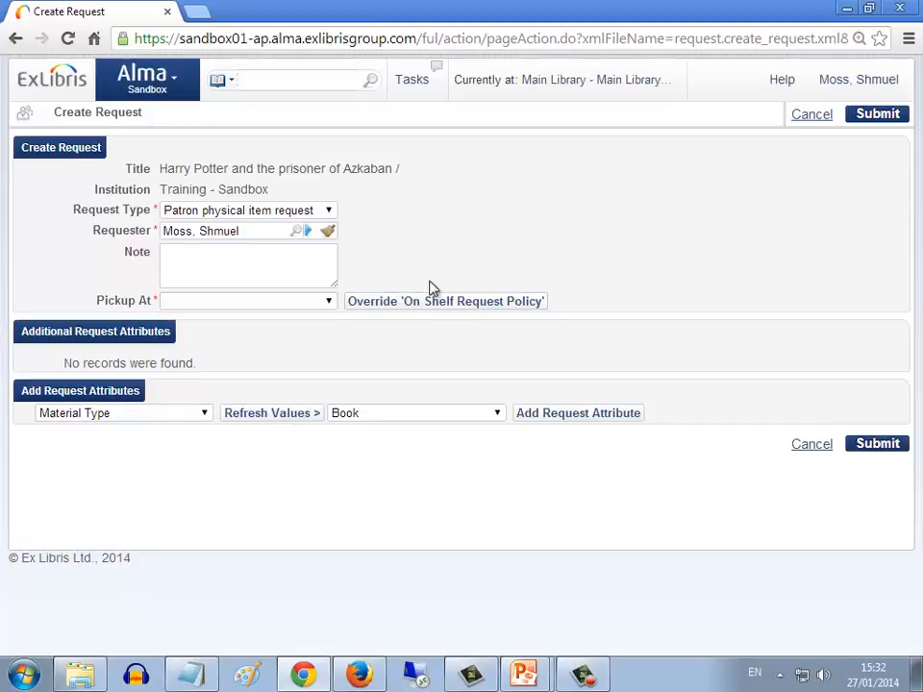
Search the users for the patron's record and open its contact information
click(230, 83)
click(240, 225)
click(280, 81)
text(shmuel)
click(271, 108)
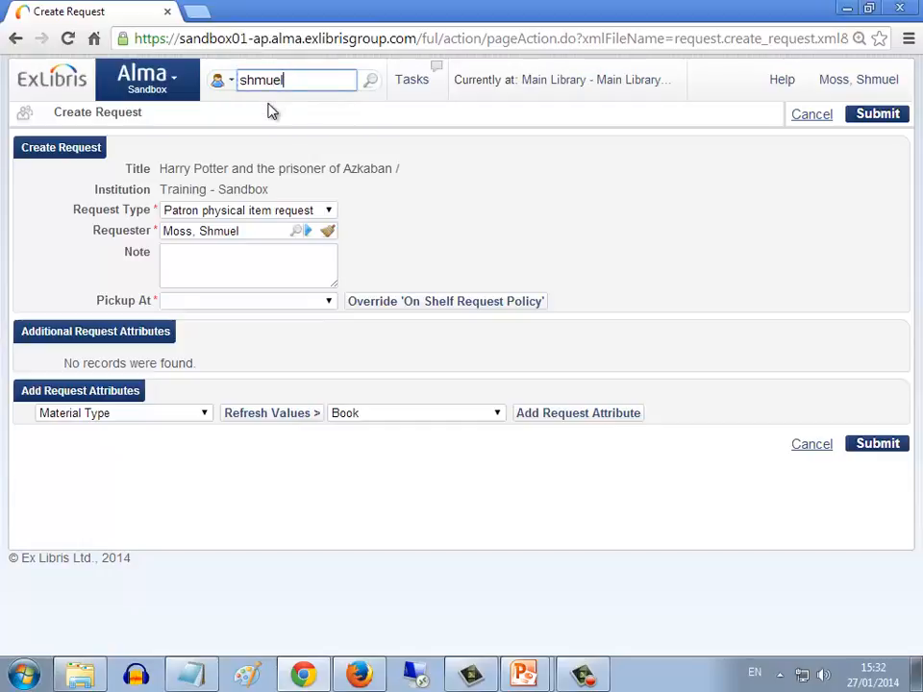
click(371, 81)
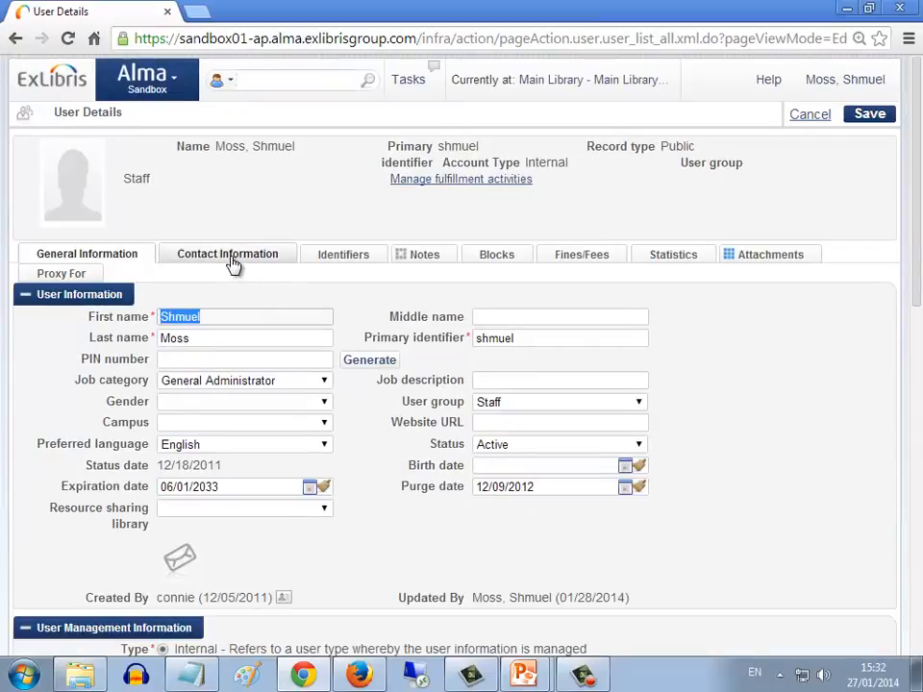
click(227, 255)
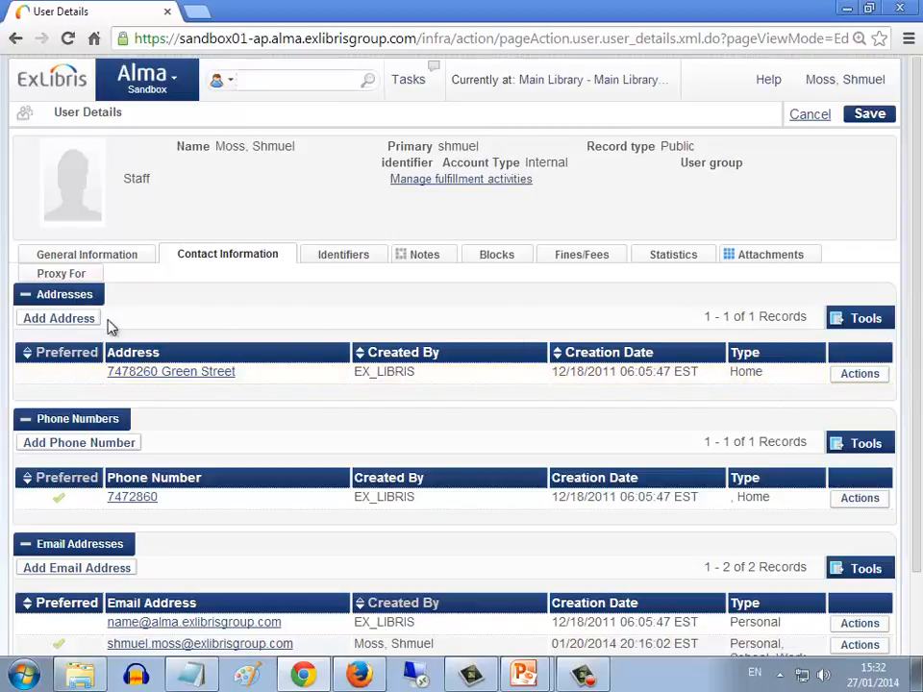
Add a Work address to the patron's record, filling in the street address and city
click(67, 323)
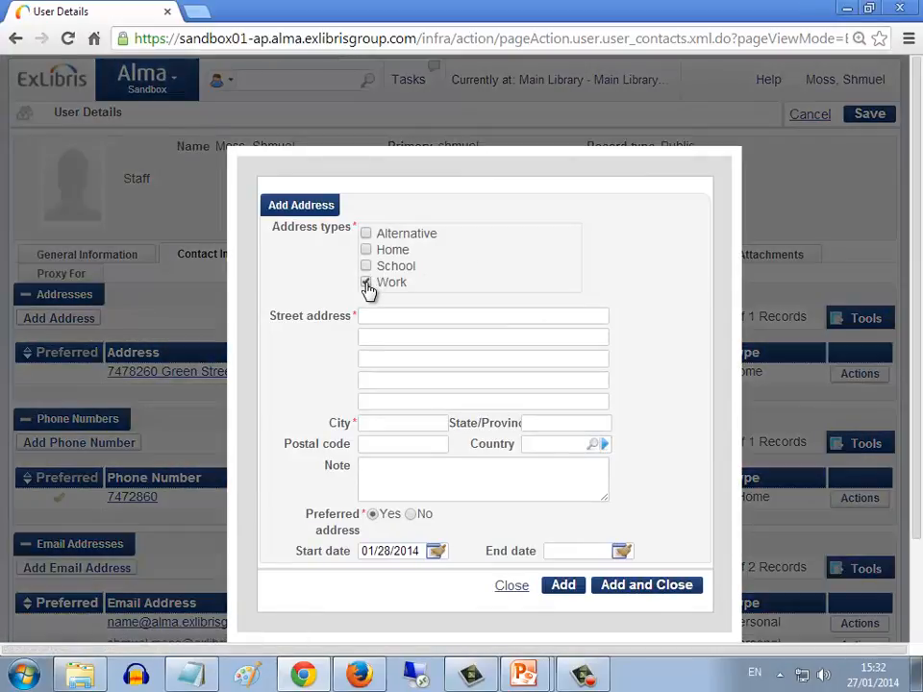
click(382, 316)
text(123 Main Street)
click(421, 420)
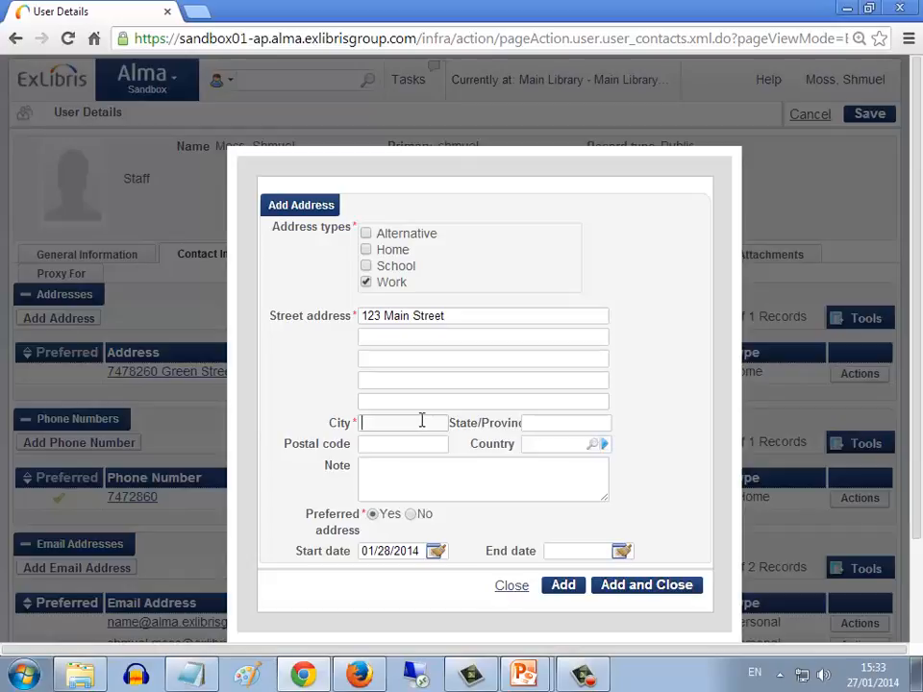
text(Anywhere)
click(622, 589)
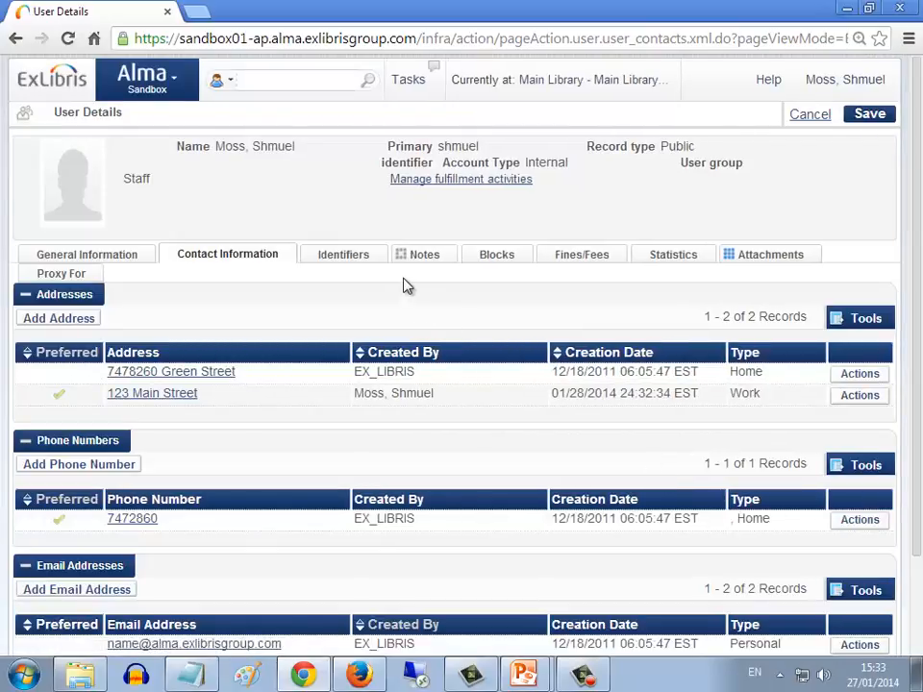
Search the physical items for barcode 56293869, copied from Notepad, and start a request for the Harry Potter book found
click(230, 82)
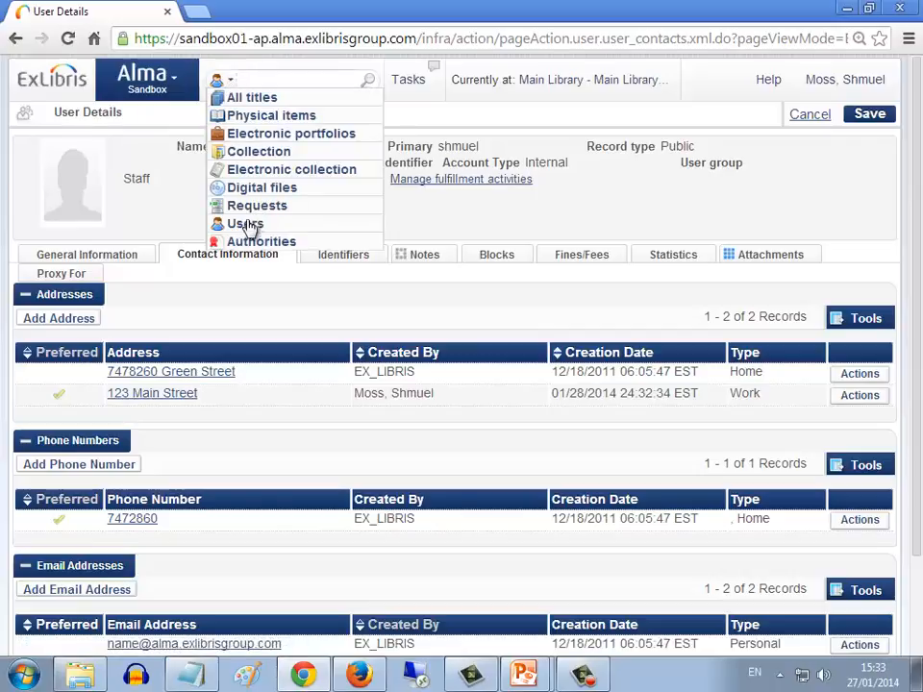
click(257, 116)
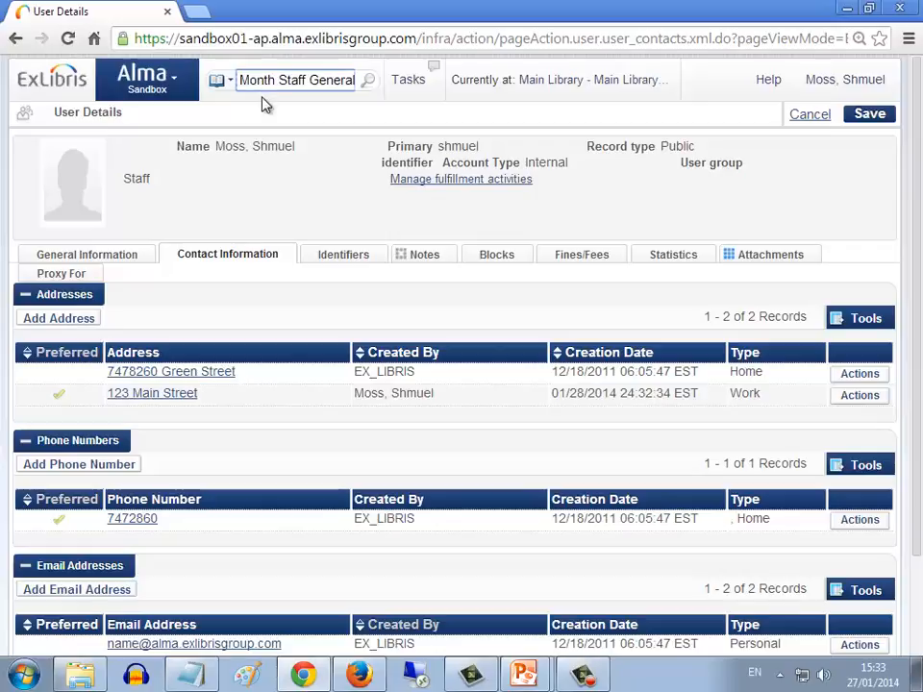
key(ctrl+a)
key(BackSpace)
key(alt+Tab)
key(alt+Tab)
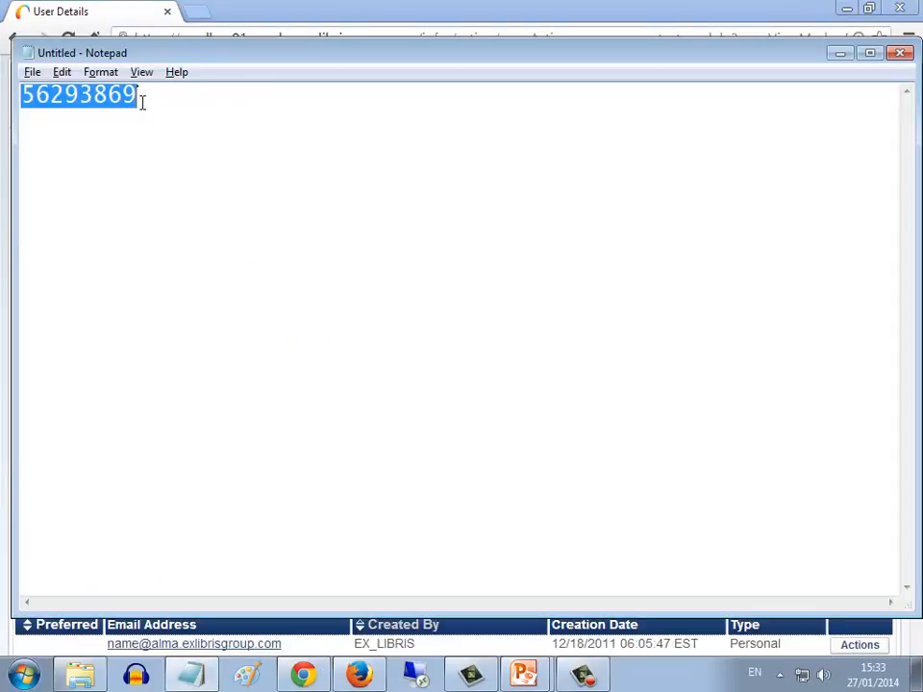
key(alt+Tab)
text(56293869)
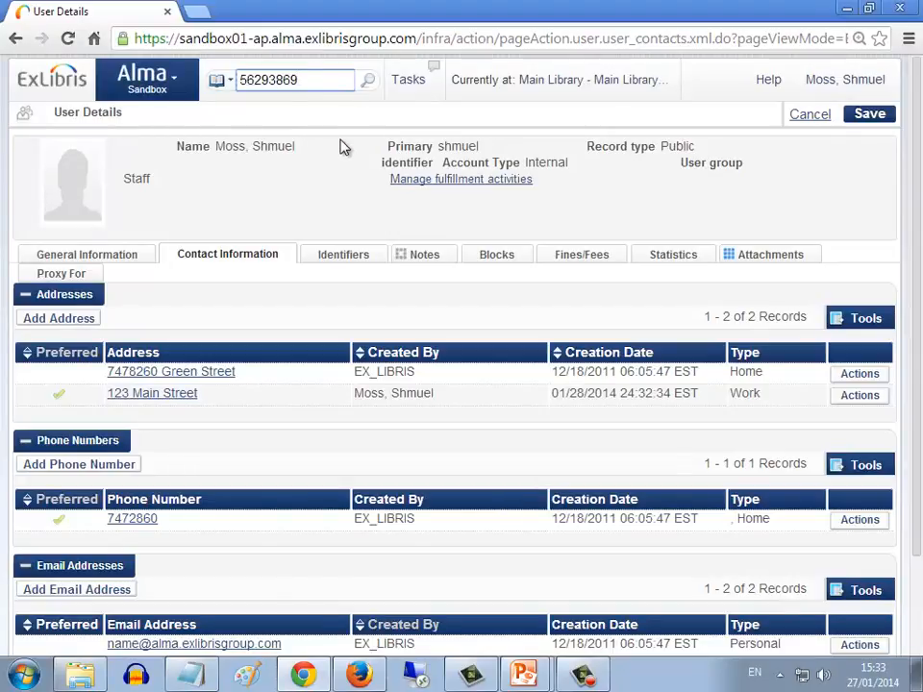
click(366, 82)
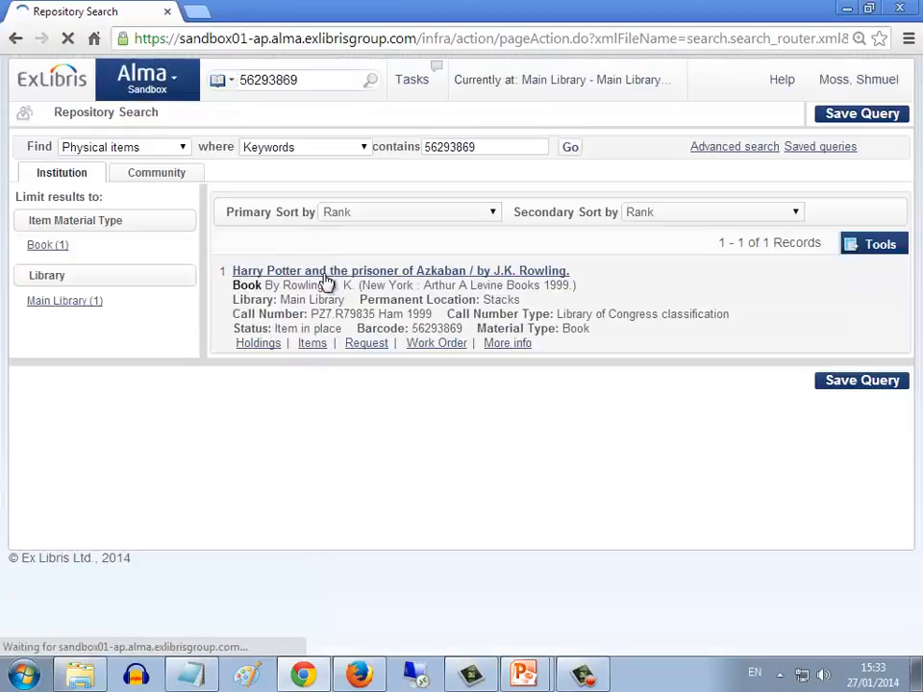
click(366, 343)
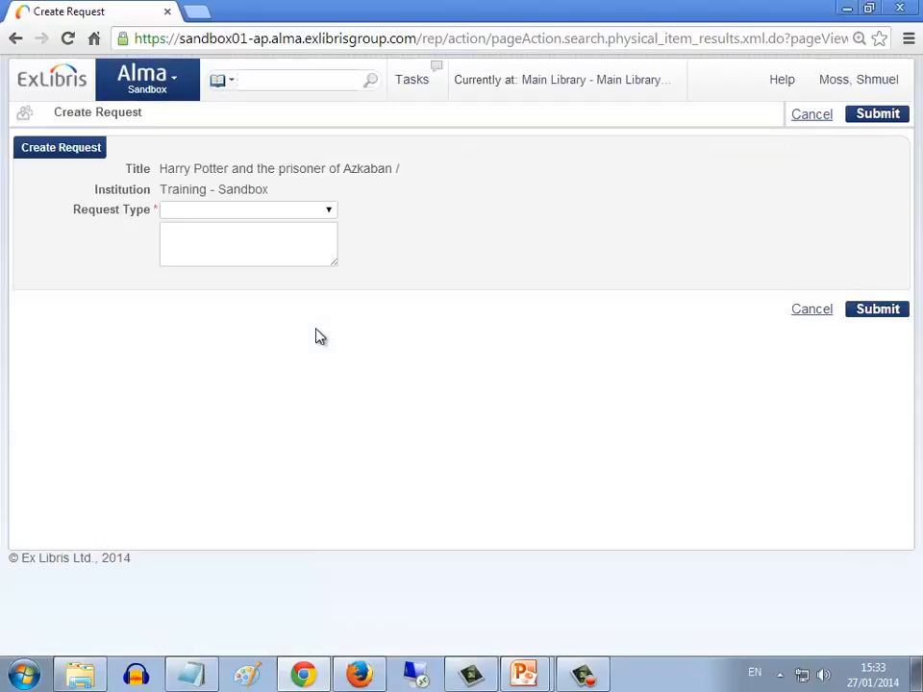
Set the request type to Patron physical item request and select the patron as requester
click(270, 210)
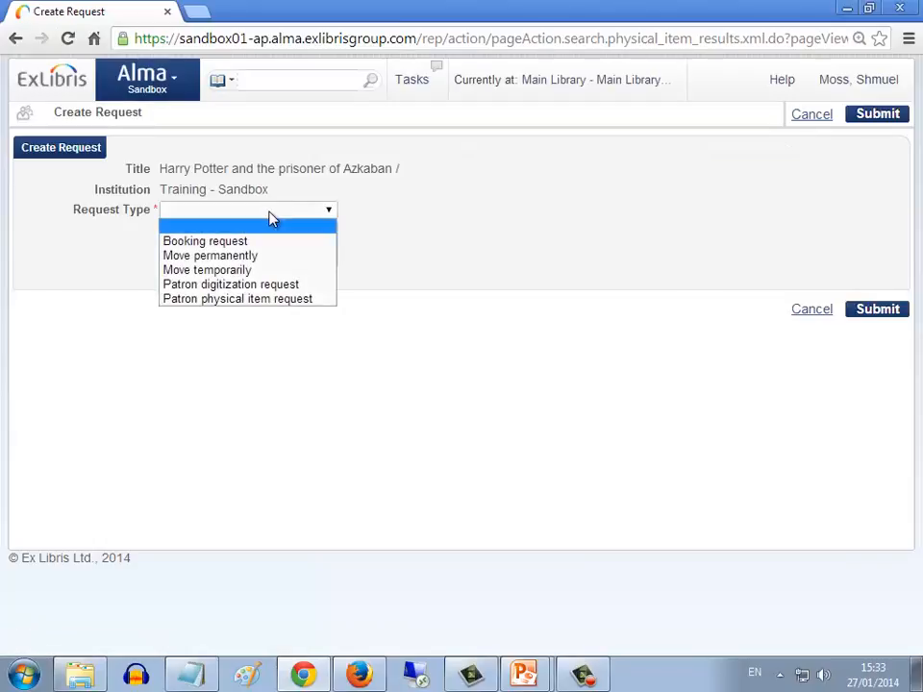
click(249, 299)
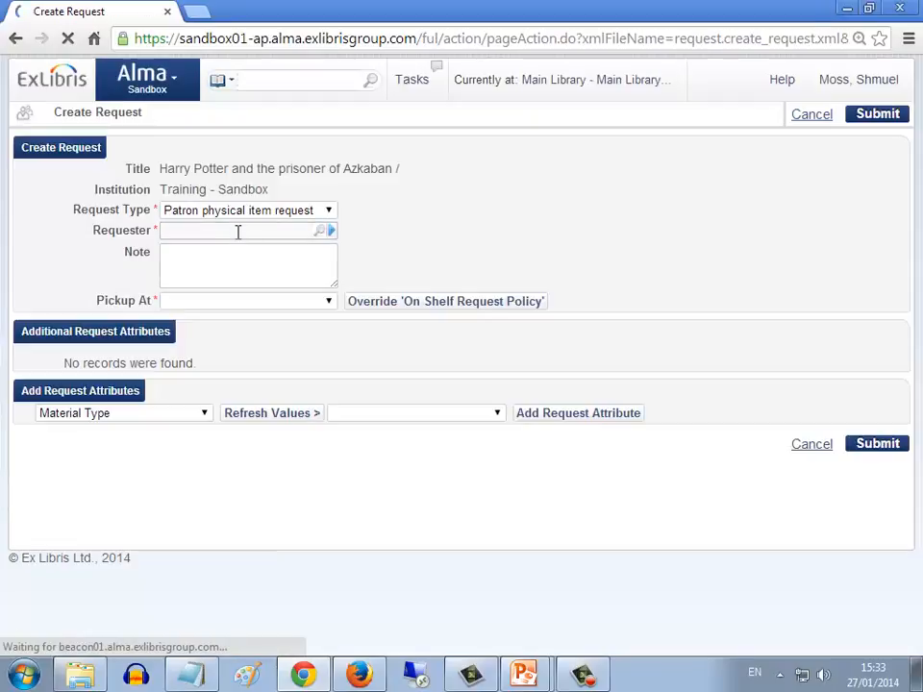
click(237, 231)
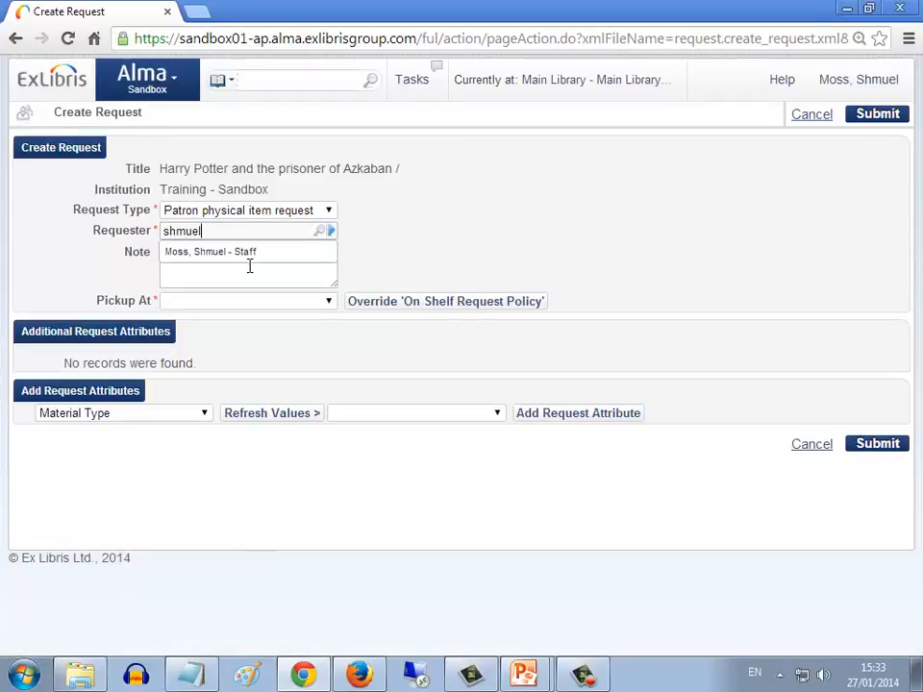
click(245, 251)
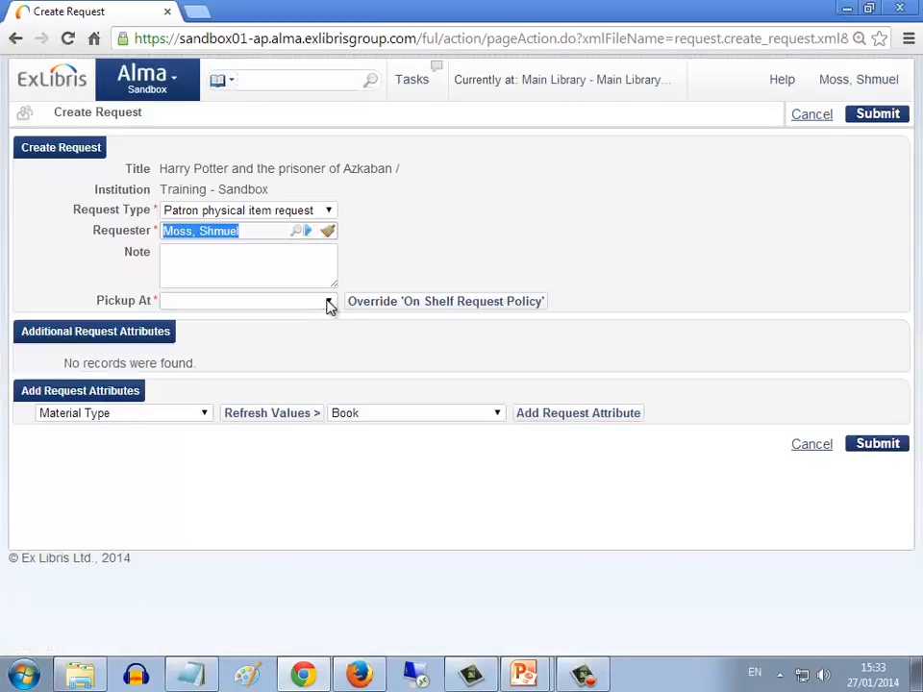
Set the pickup location to Office Delivery, try to submit the request, and recheck the pickup options
click(329, 303)
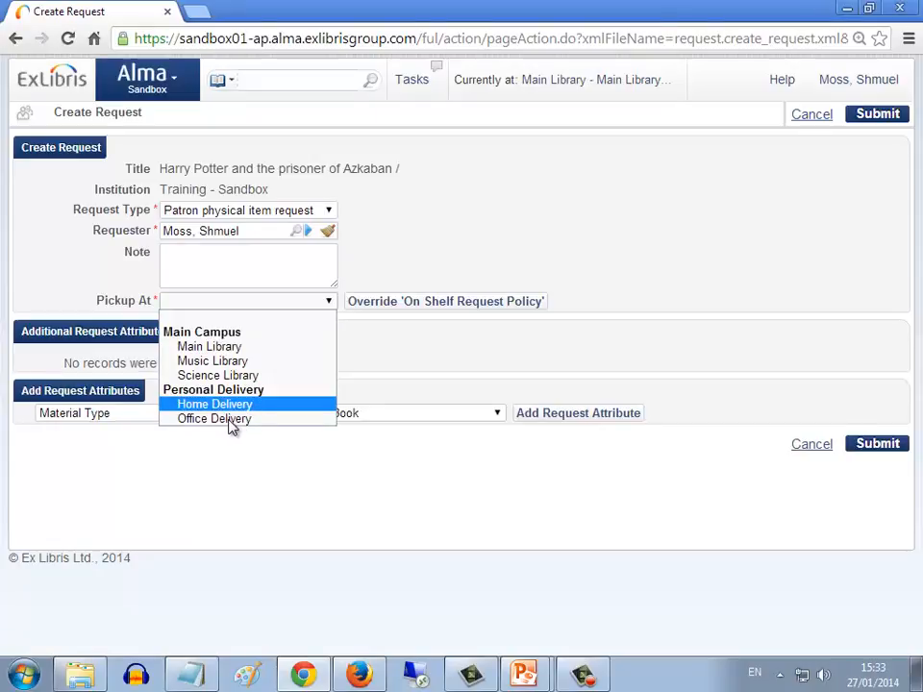
click(230, 420)
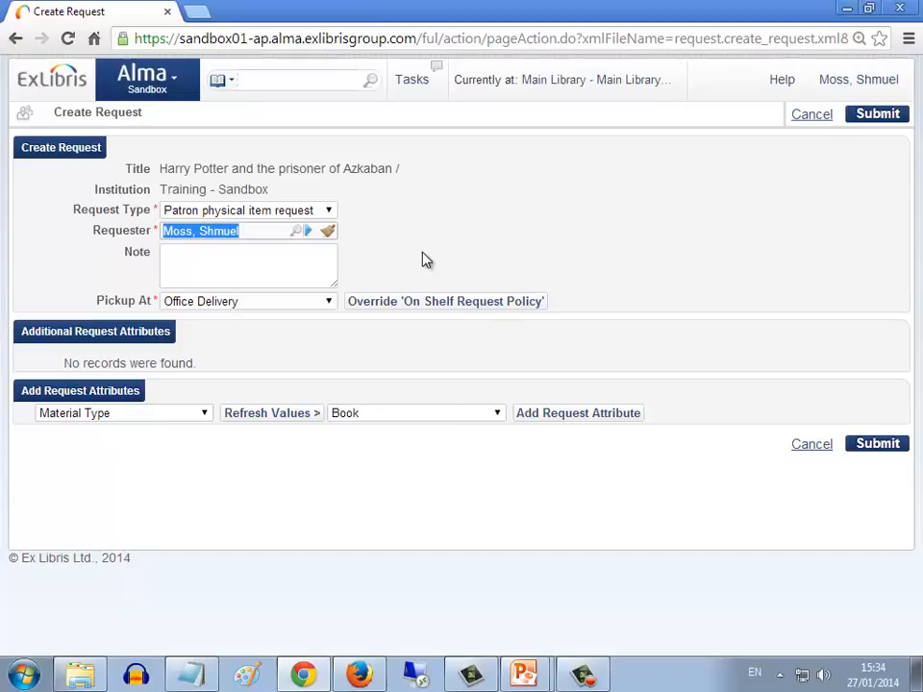
click(878, 446)
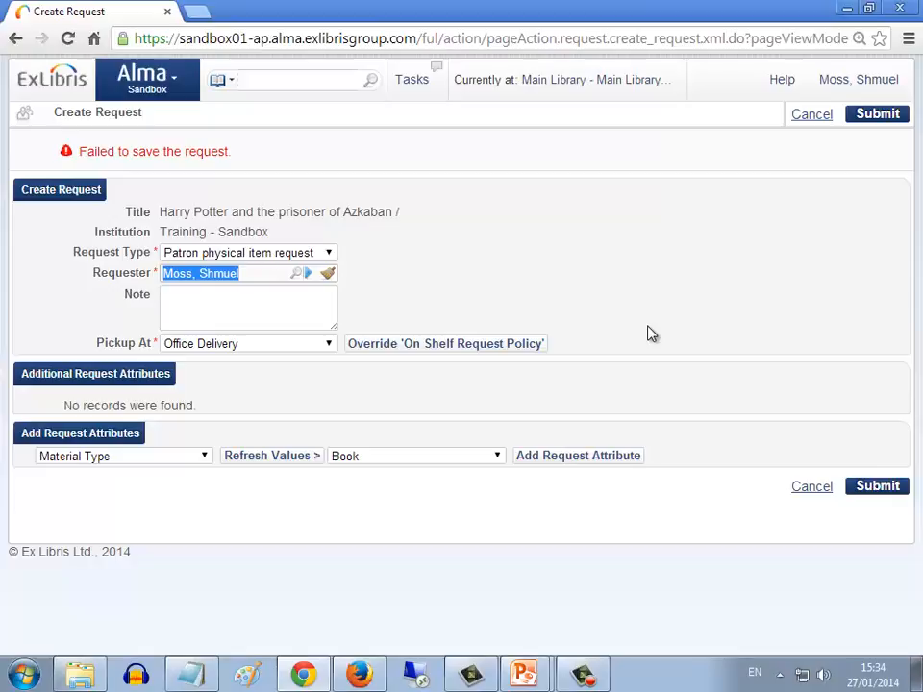
click(328, 344)
click(327, 346)
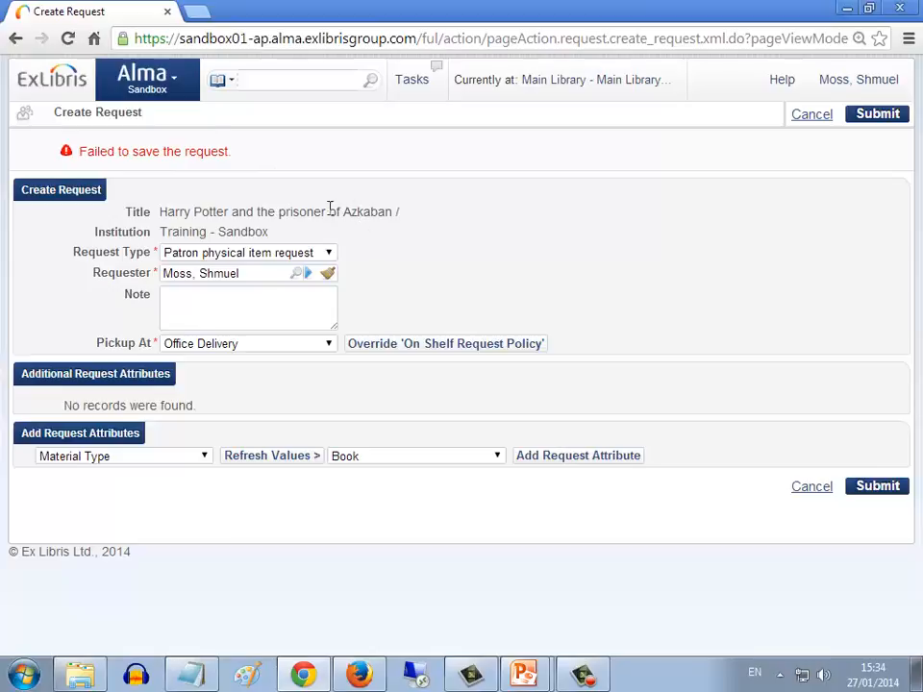
Open the fulfillment configuration, switch it to Main Library, and open the list of circulation desks
click(177, 85)
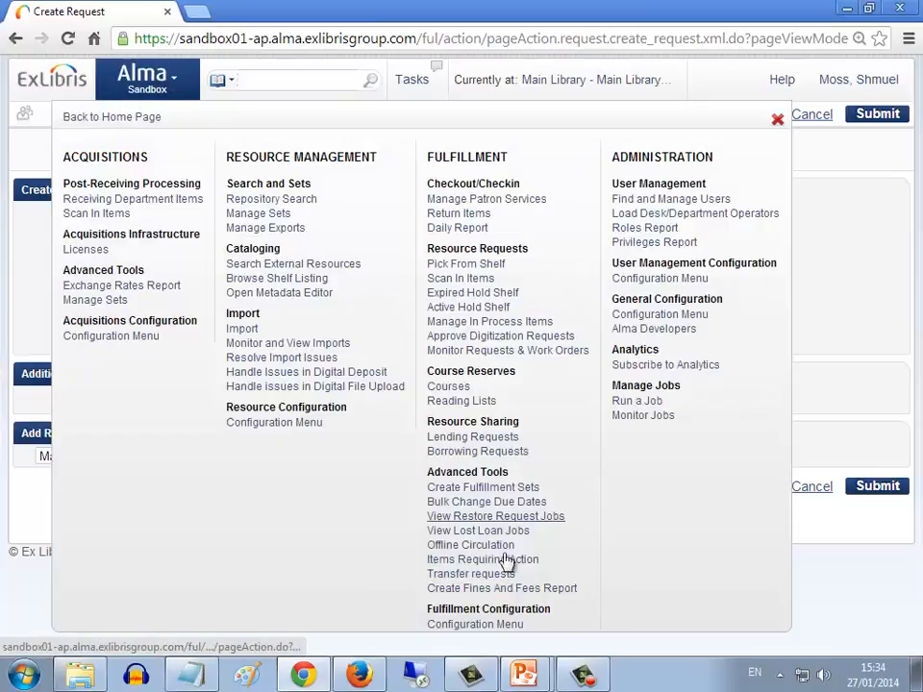
click(510, 627)
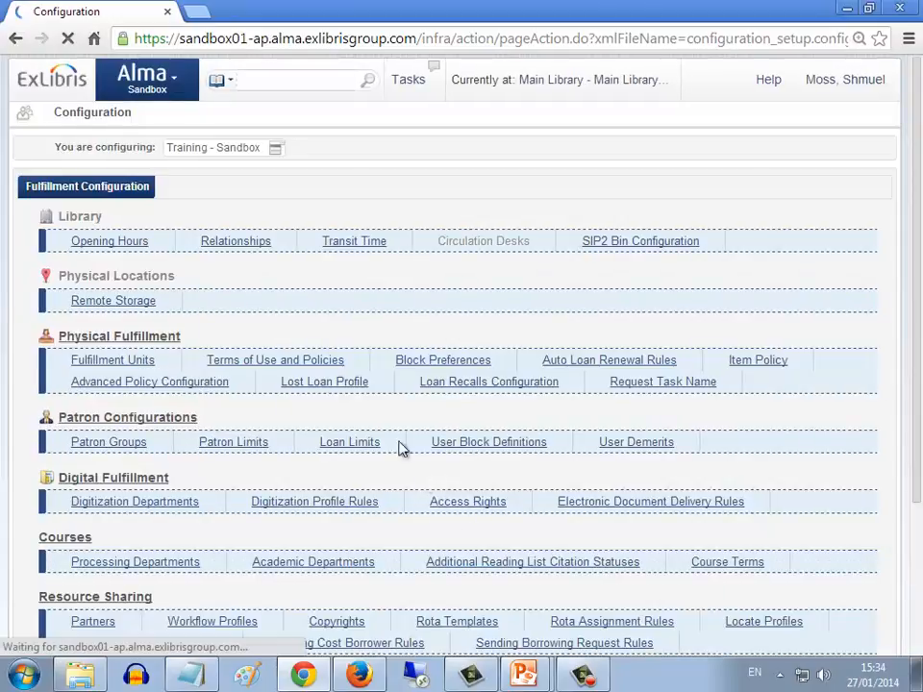
click(275, 148)
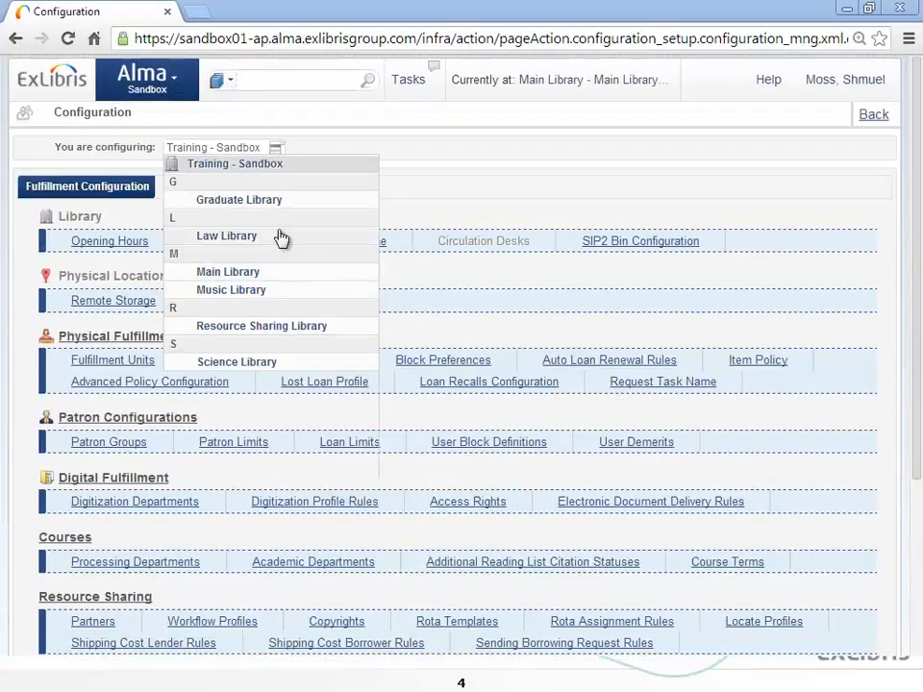
click(231, 275)
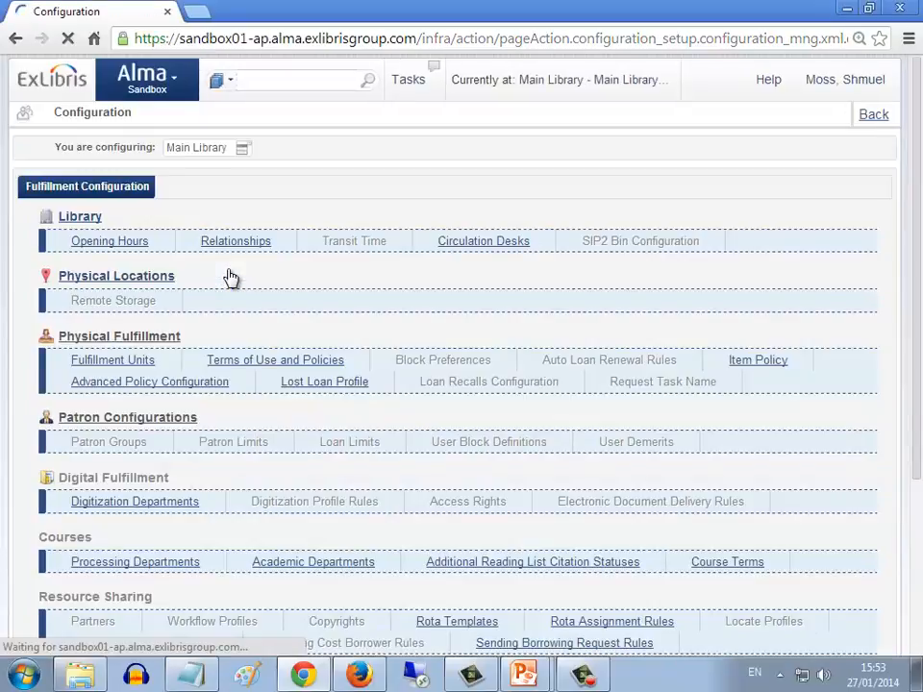
click(476, 242)
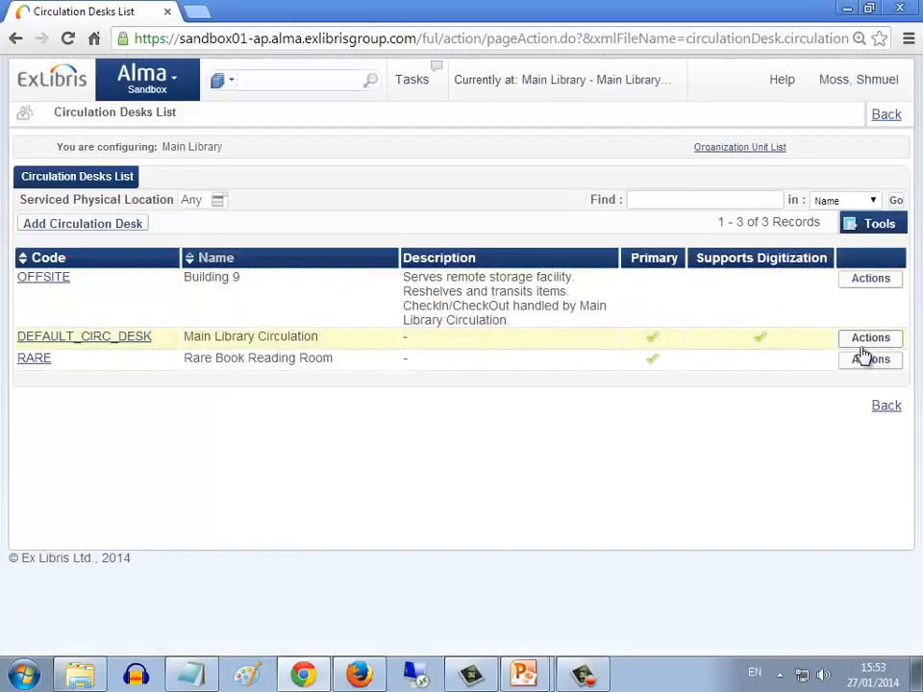
Open the Main Library Circulation desk for editing and enable Supports personal delivery
click(866, 344)
click(857, 360)
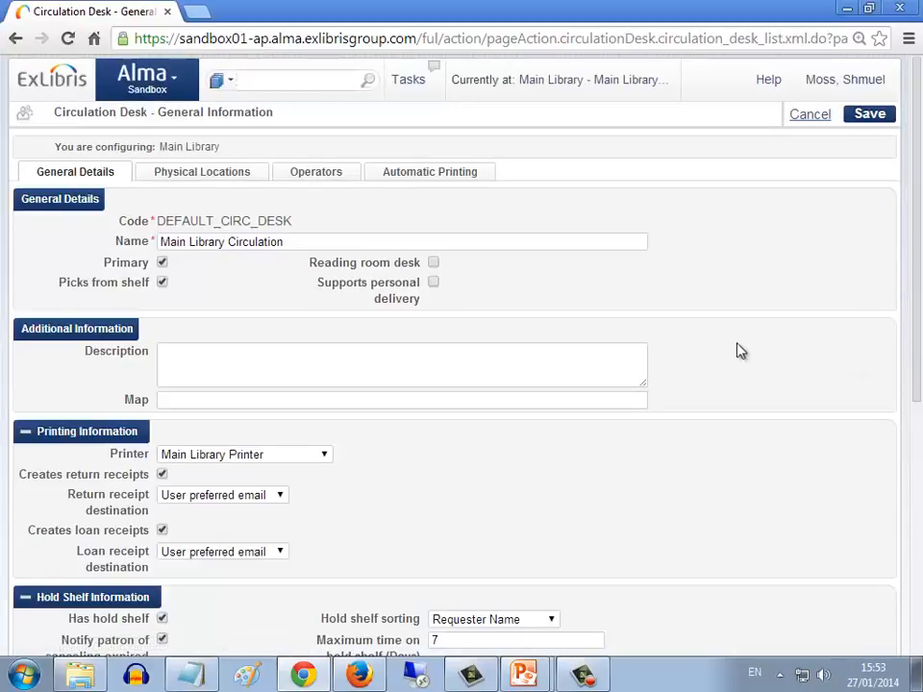
drag(319, 286, 420, 306)
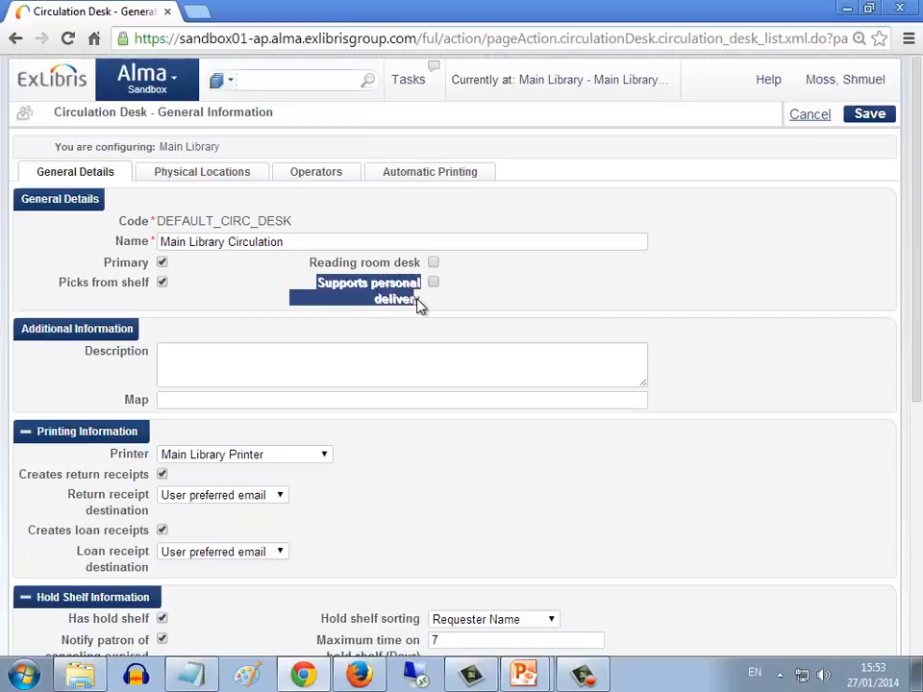
click(433, 282)
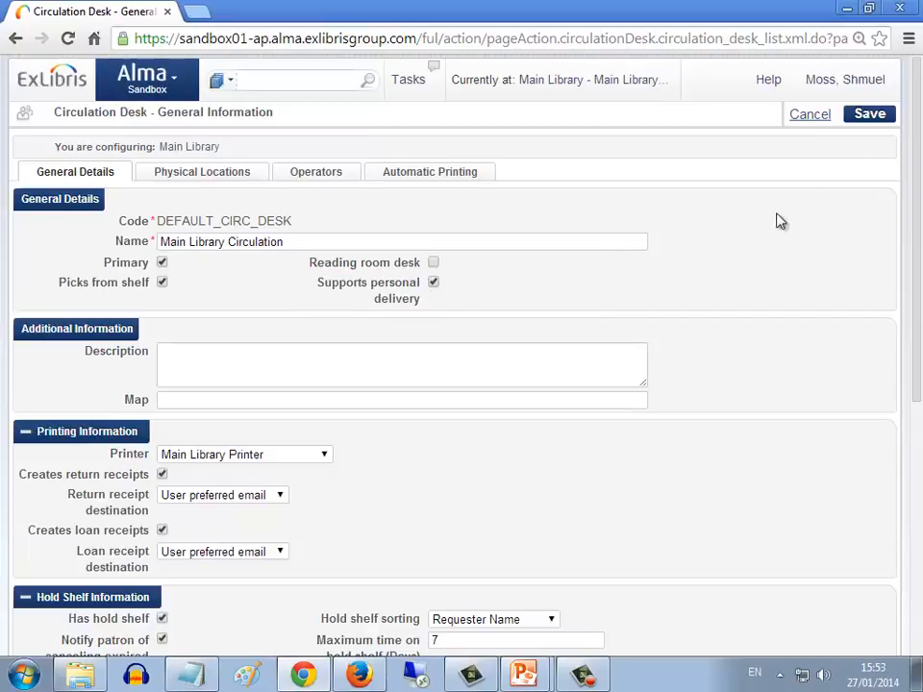
Save the Main Library Circulation desk settings and search physical items for harry potter
click(879, 118)
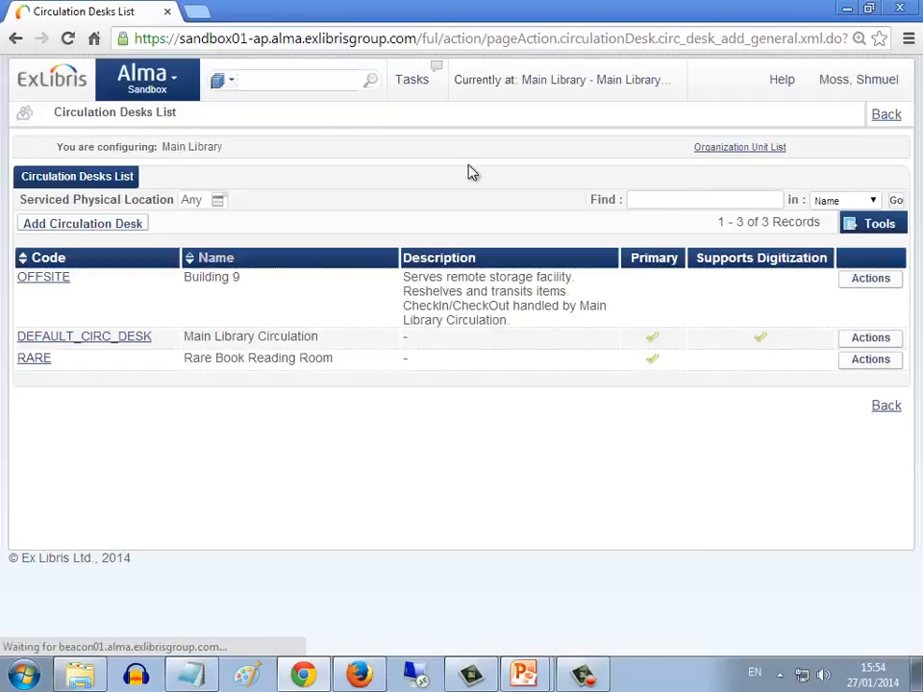
click(228, 83)
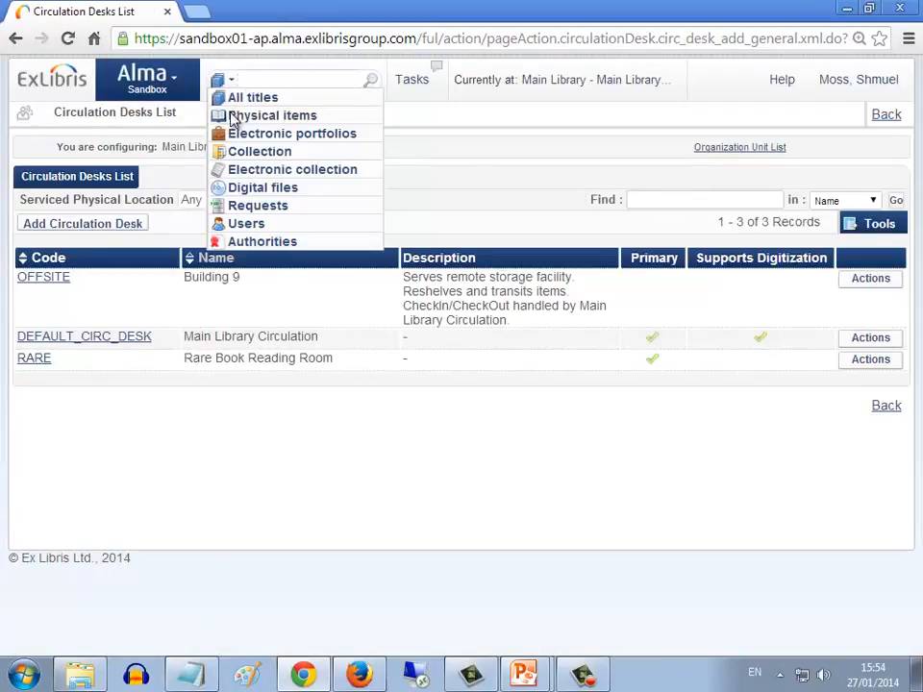
click(234, 116)
click(248, 79)
text(har)
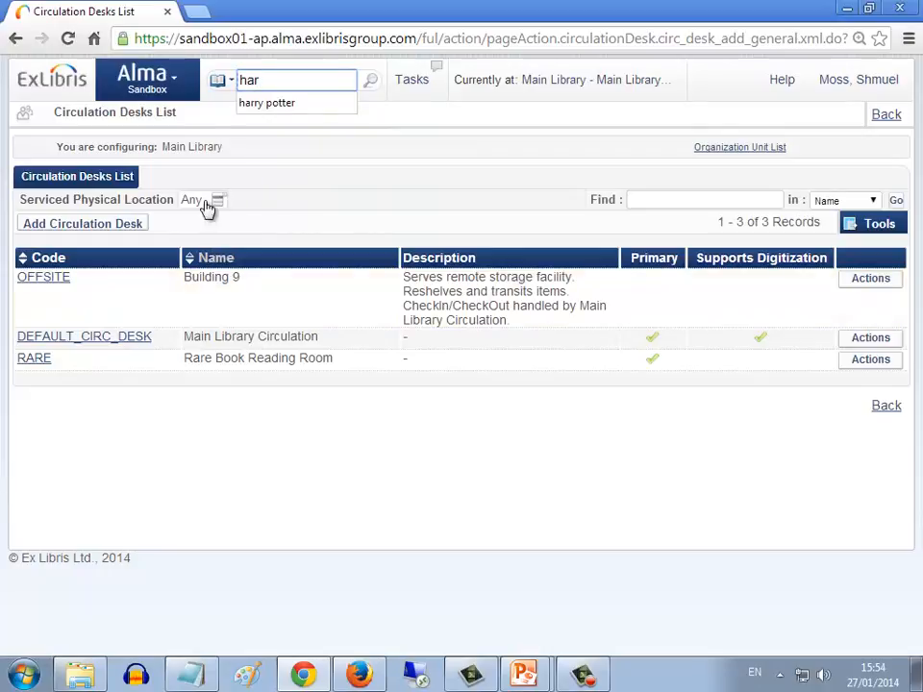
click(265, 102)
click(370, 83)
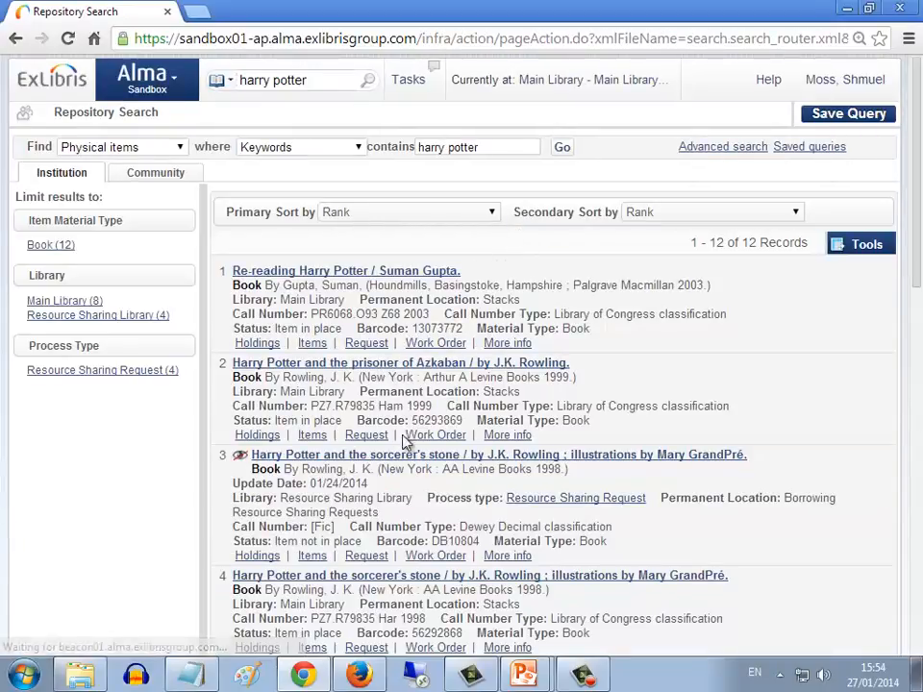
Start a Patron physical item request for Harry Potter and the prisoner of Azkaban with the patron as requester
click(373, 438)
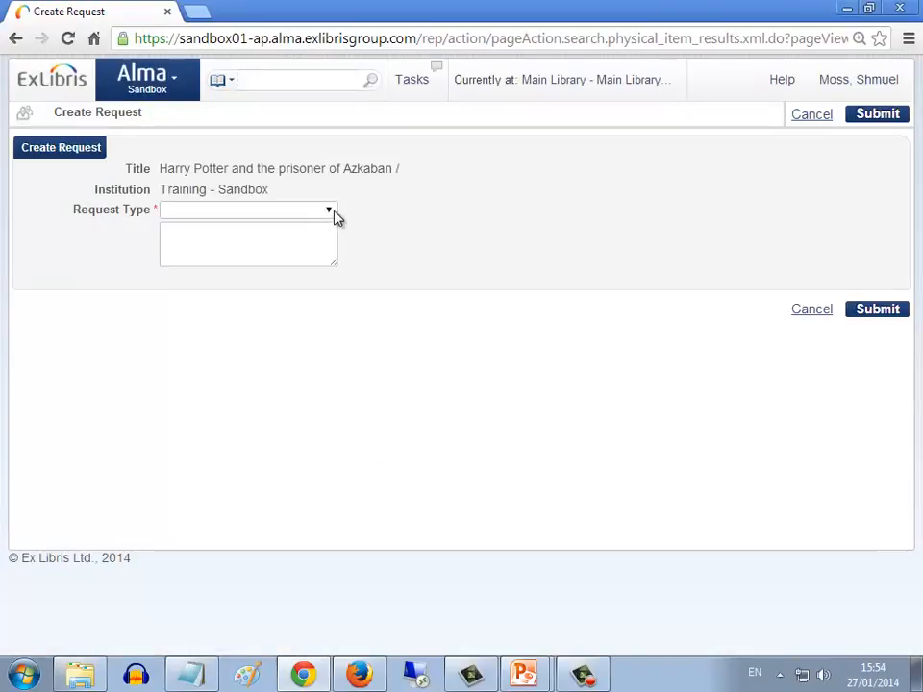
click(333, 213)
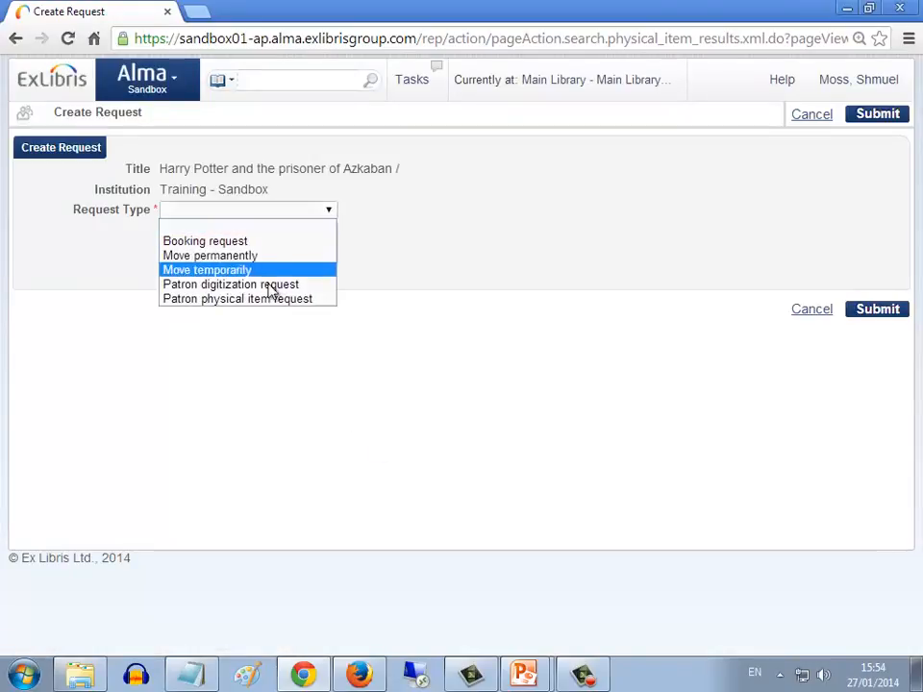
click(264, 301)
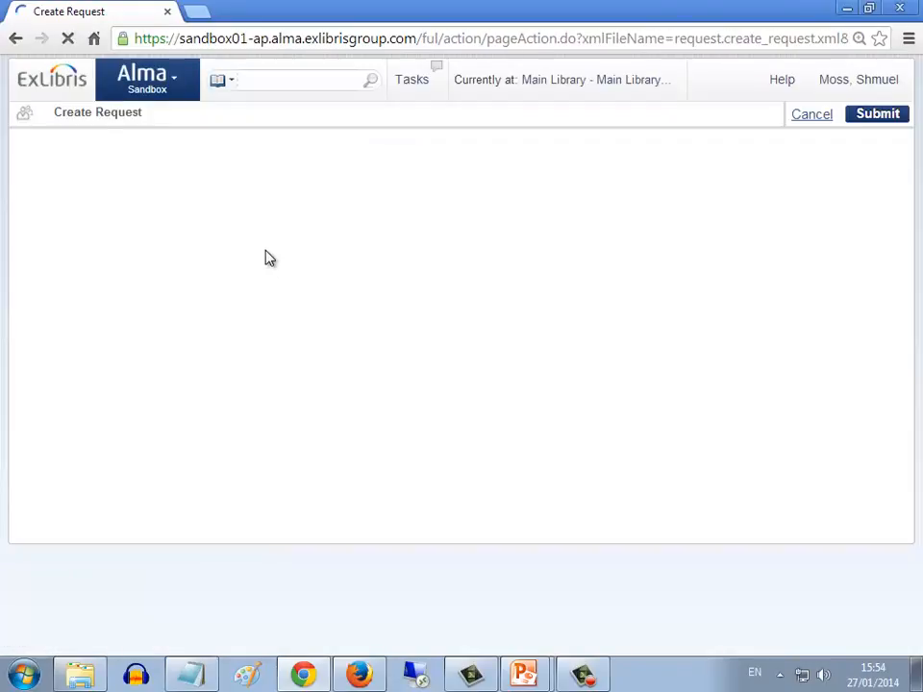
text(shmuel)
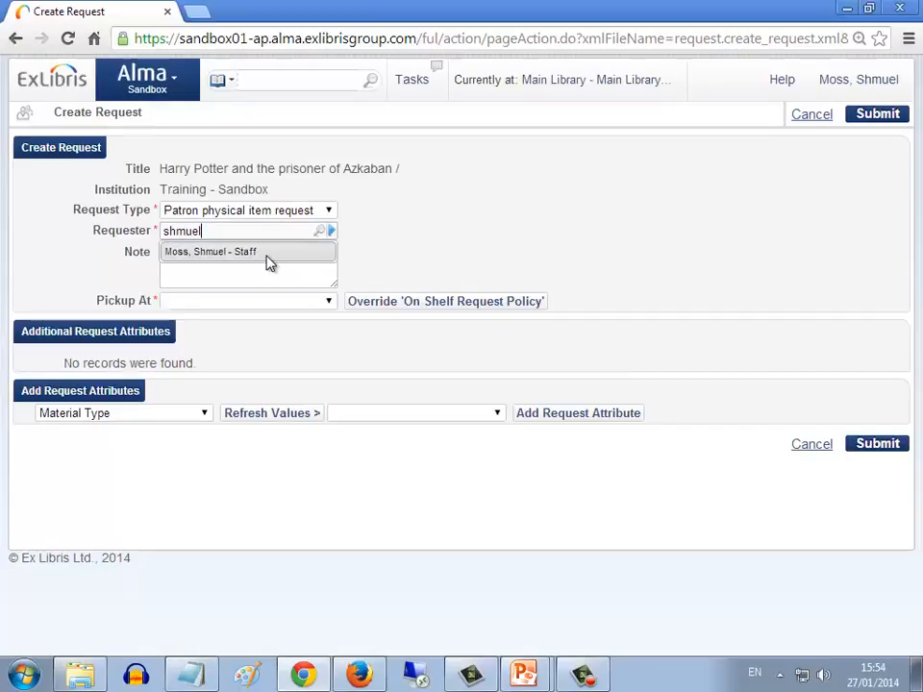
click(266, 252)
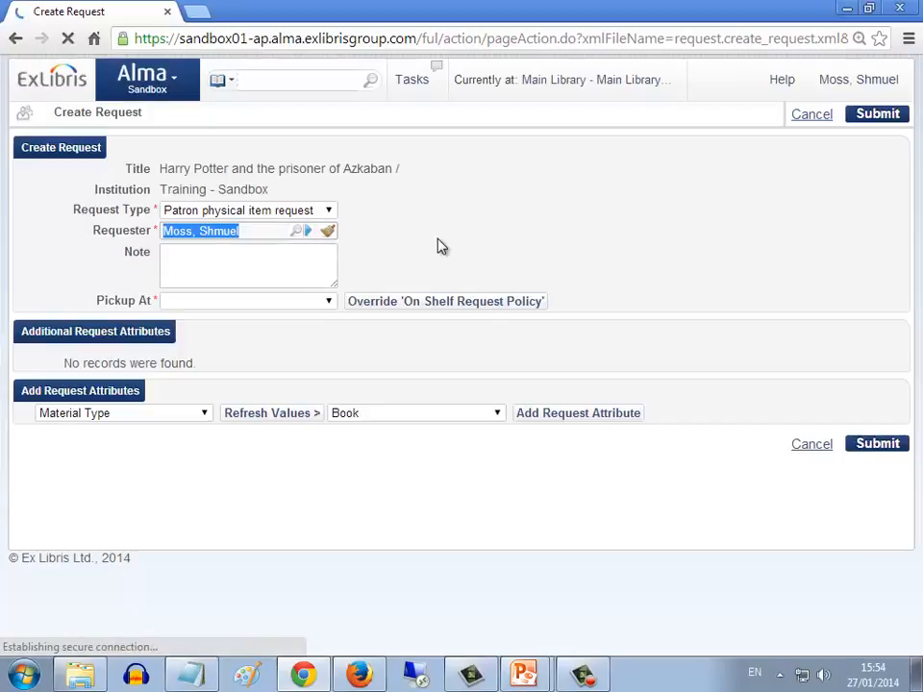
Set the pickup location to Office Delivery and submit the request
click(328, 301)
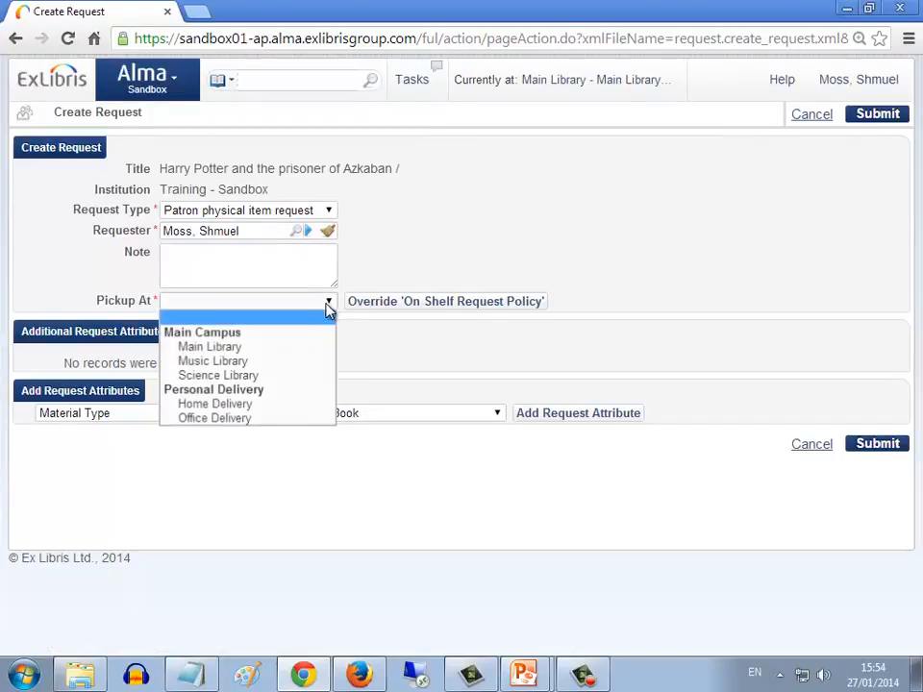
click(204, 420)
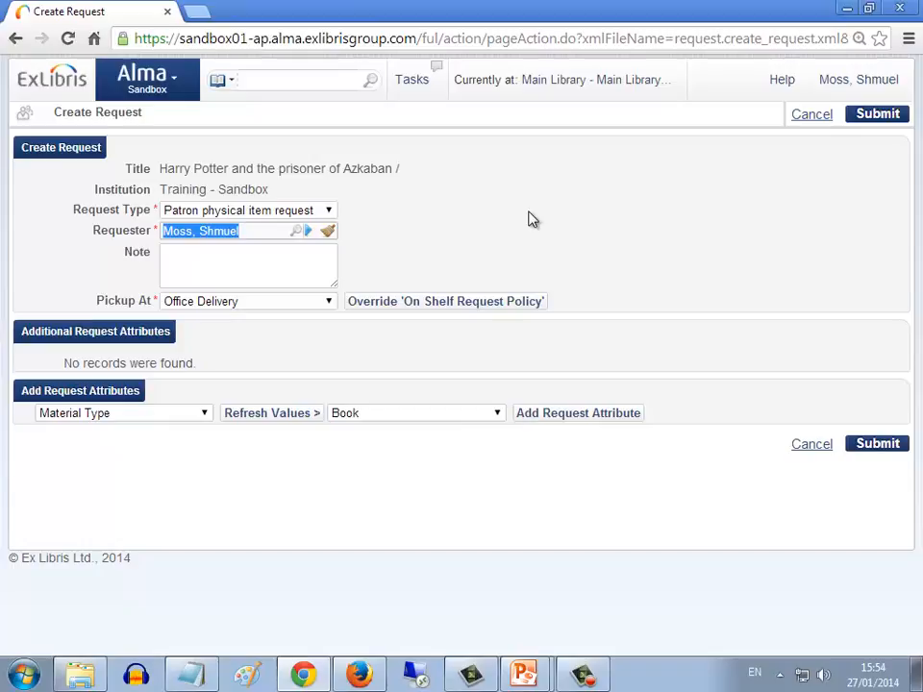
click(877, 443)
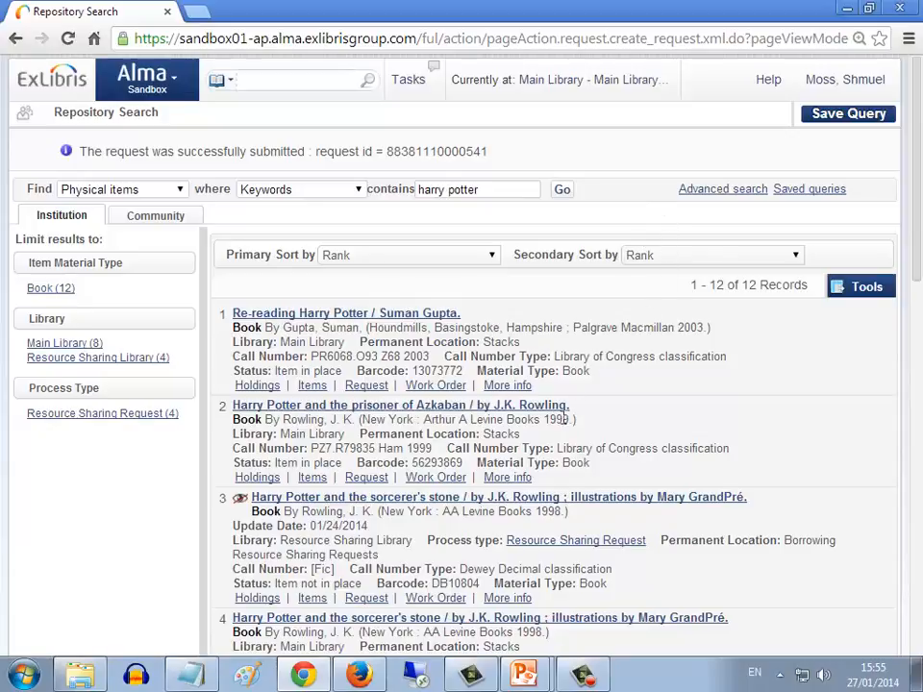
Open the request placed on Harry Potter and the prisoner of Azkaban and cancel it with Notify User turned off
click(519, 479)
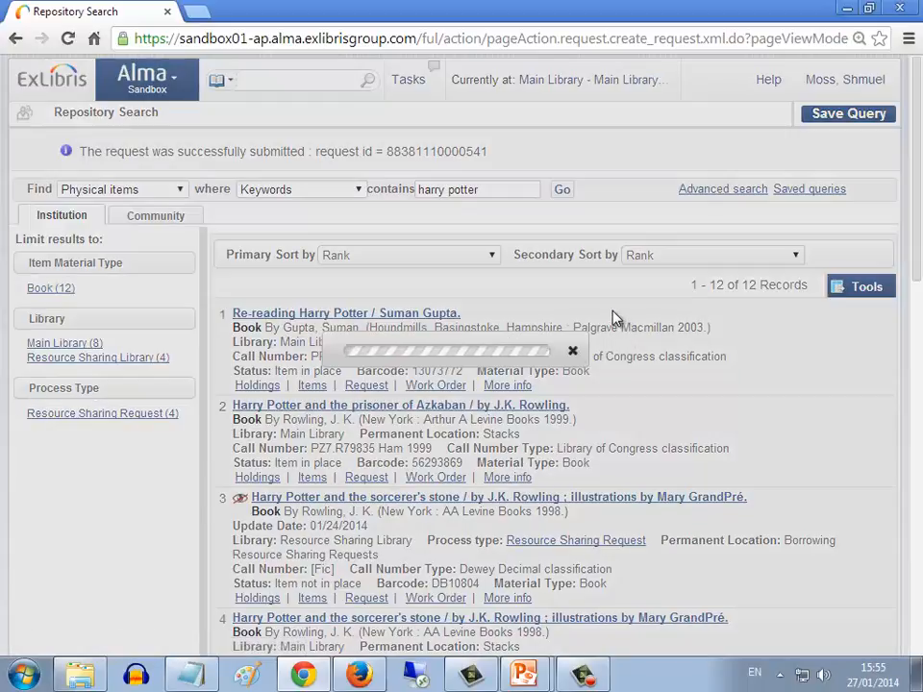
scroll(358, 565, down, 1)
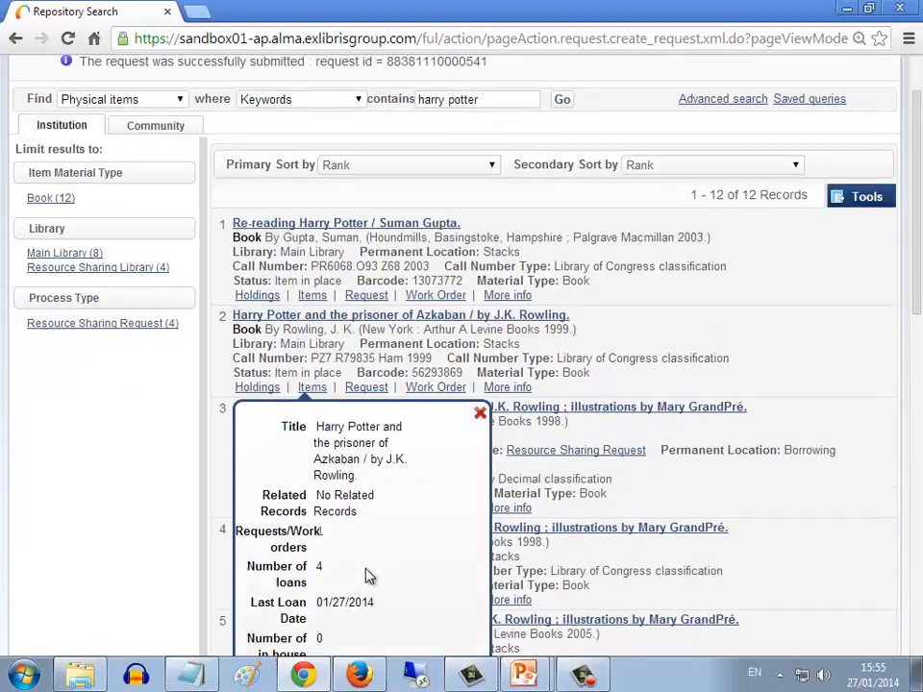
click(321, 536)
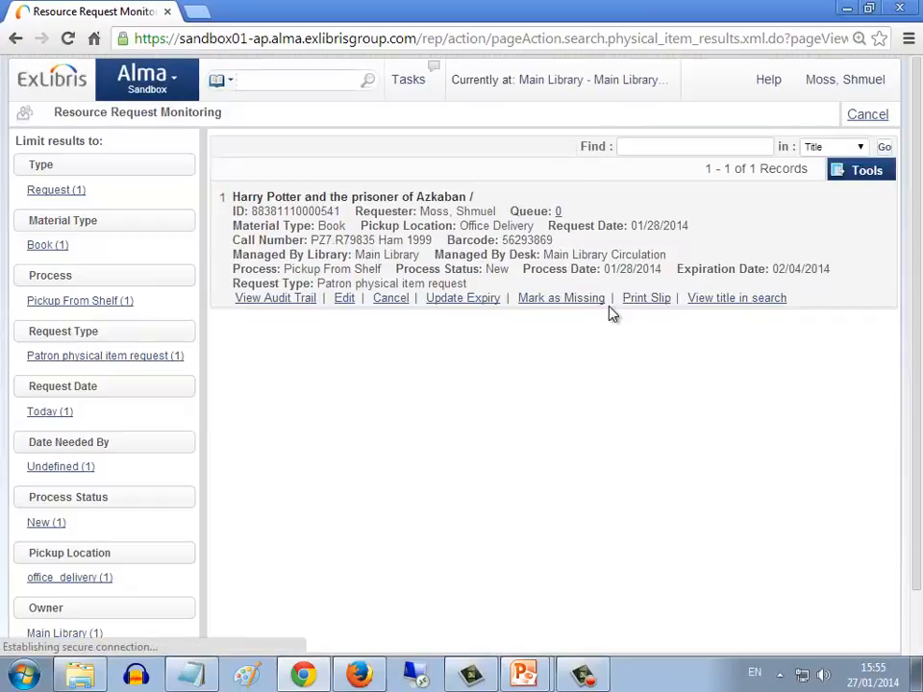
click(382, 300)
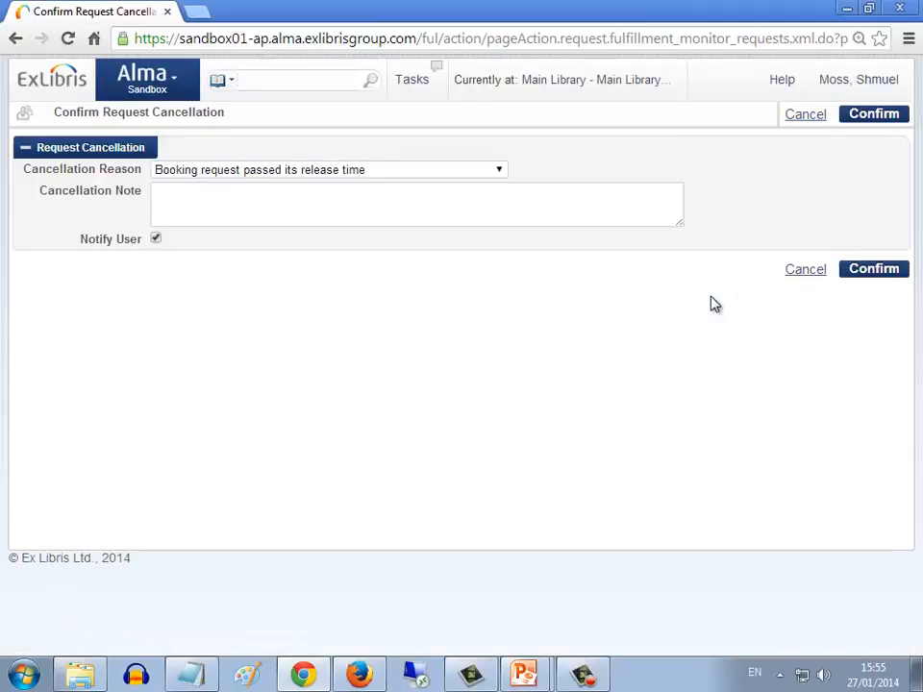
click(156, 239)
click(866, 275)
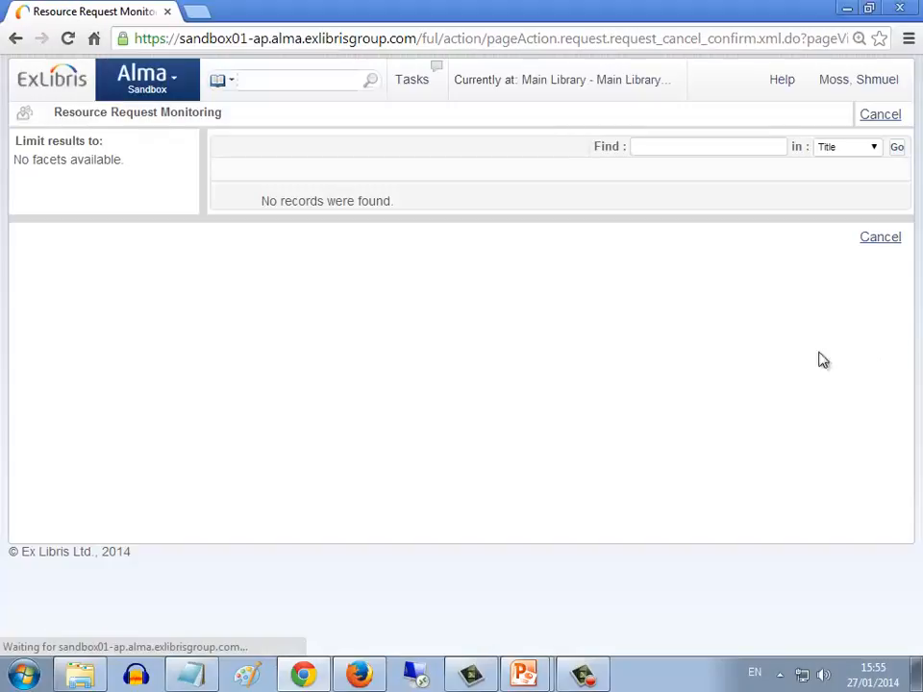
Take the barcode 56293869 from Notepad and search Alma's physical items for it
click(257, 78)
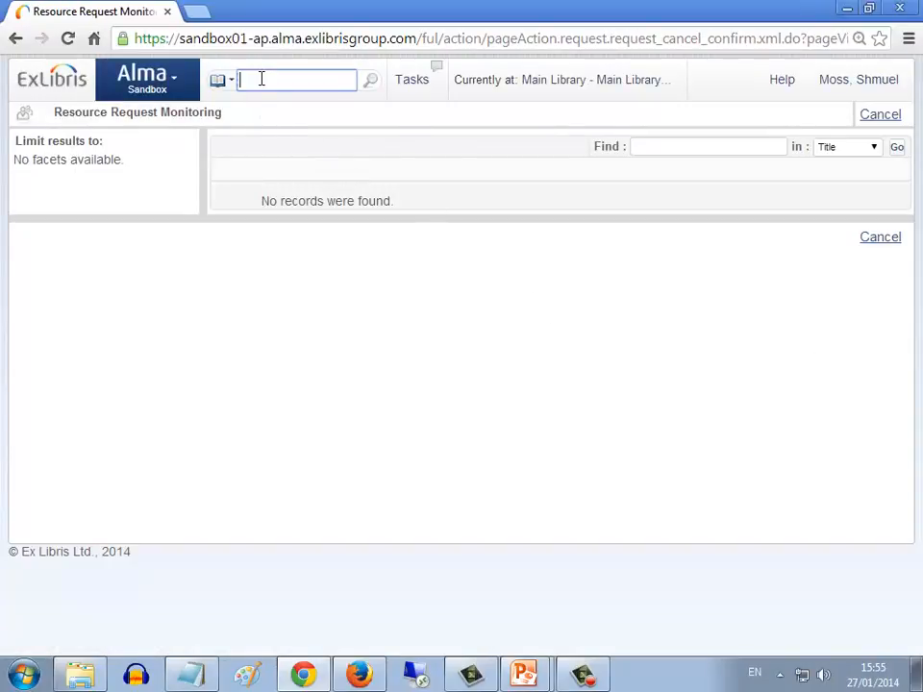
click(197, 676)
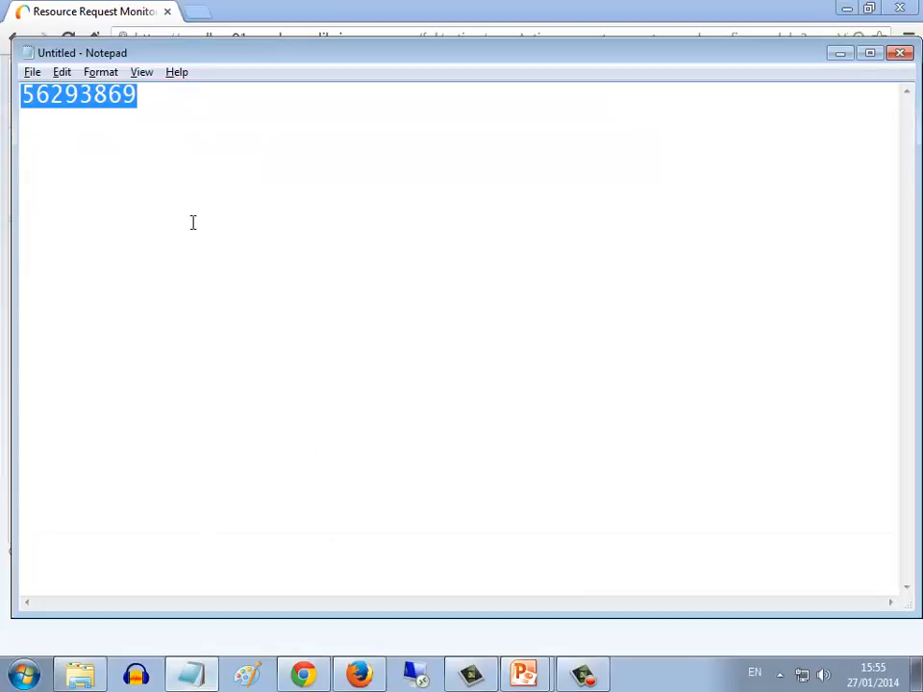
key(alt+Tab)
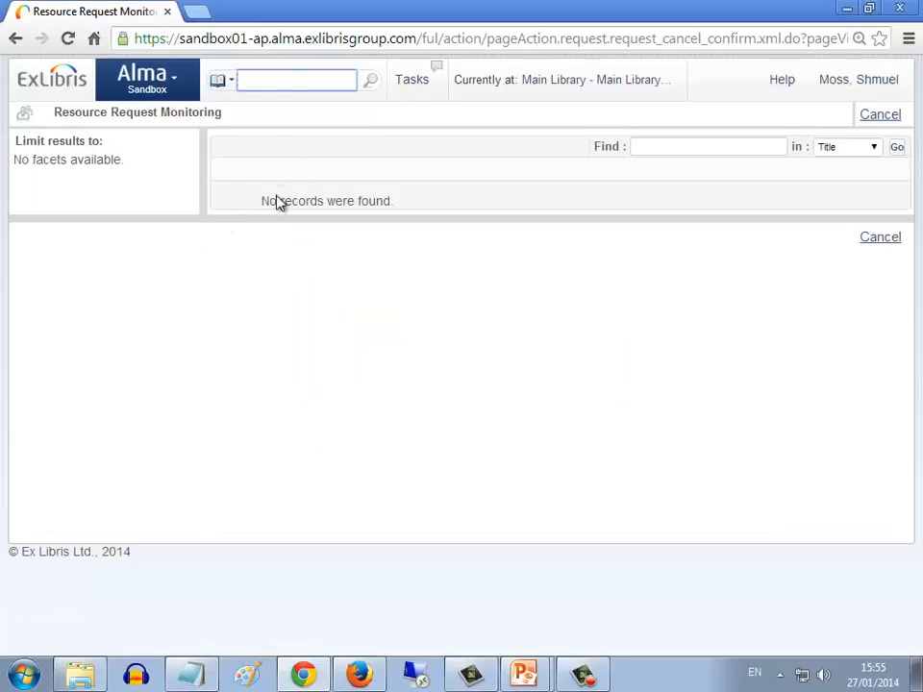
text(56293869)
key(Return)
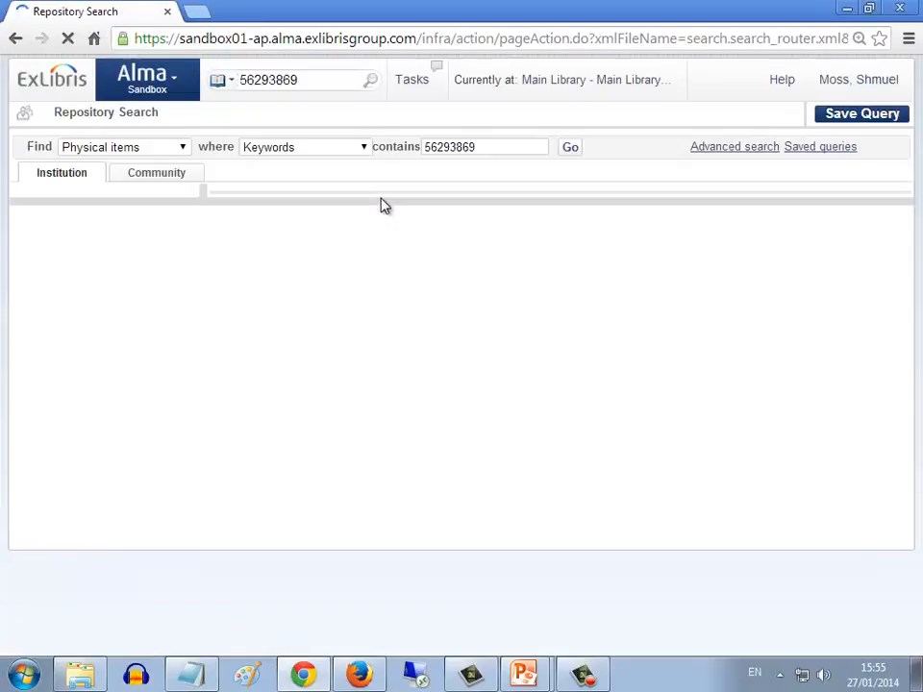
Start a Patron physical item request for the found book with the patron as requester and view the available pickup locations
click(366, 344)
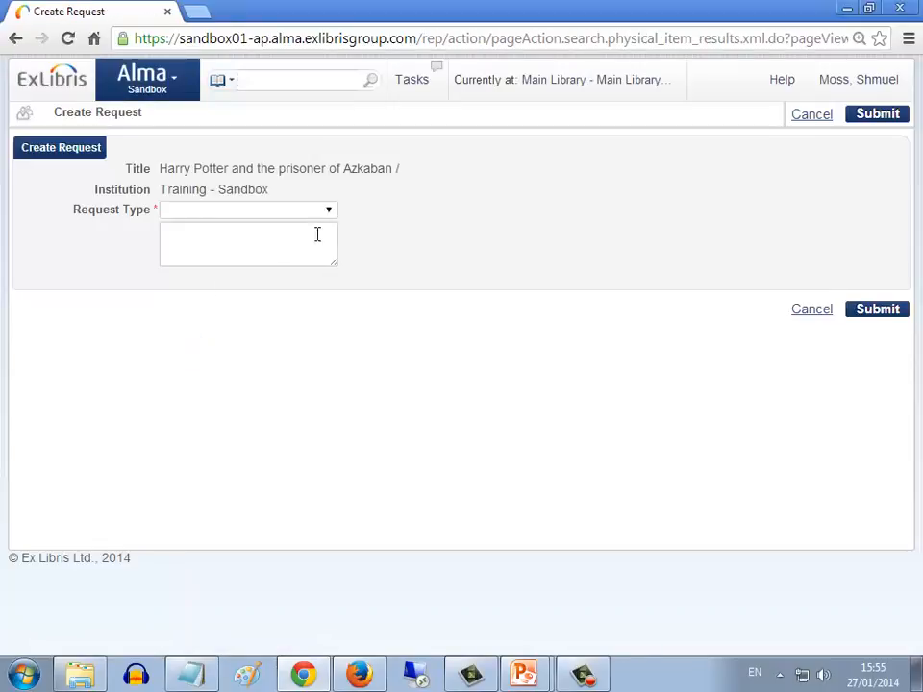
click(329, 213)
click(286, 272)
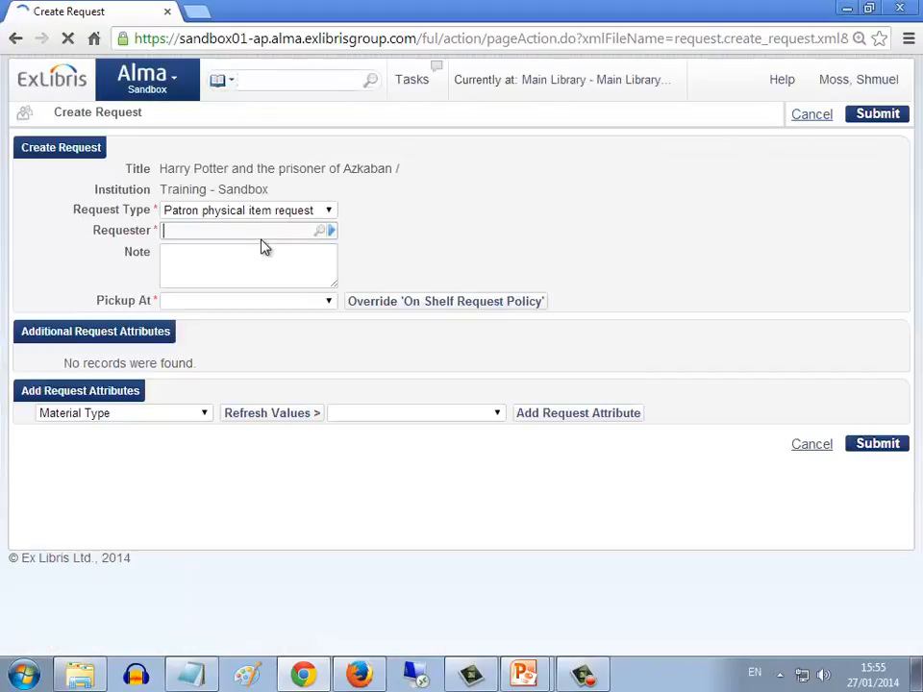
click(259, 236)
text(shmuel)
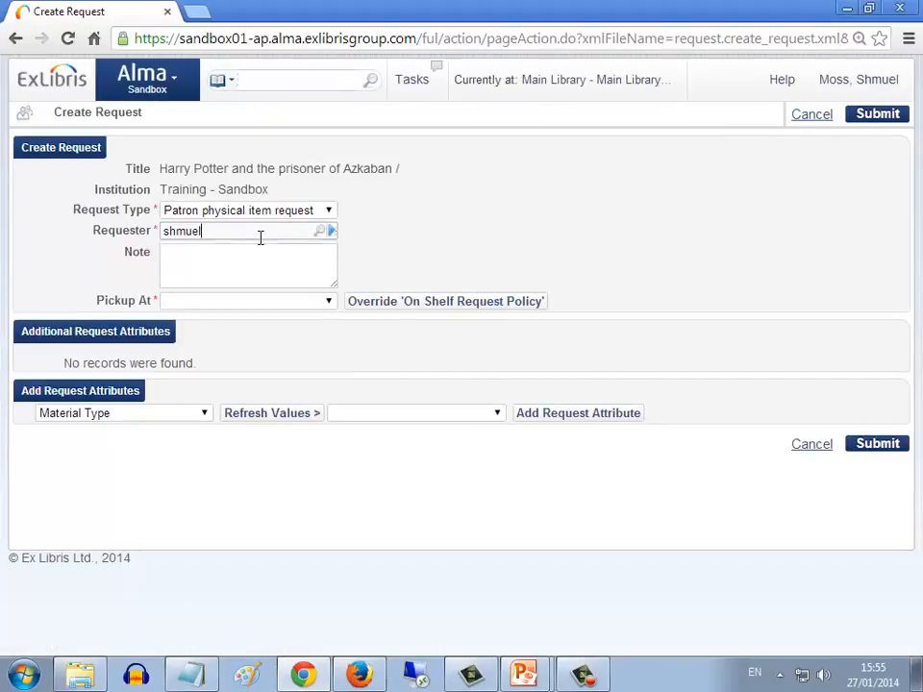
click(257, 252)
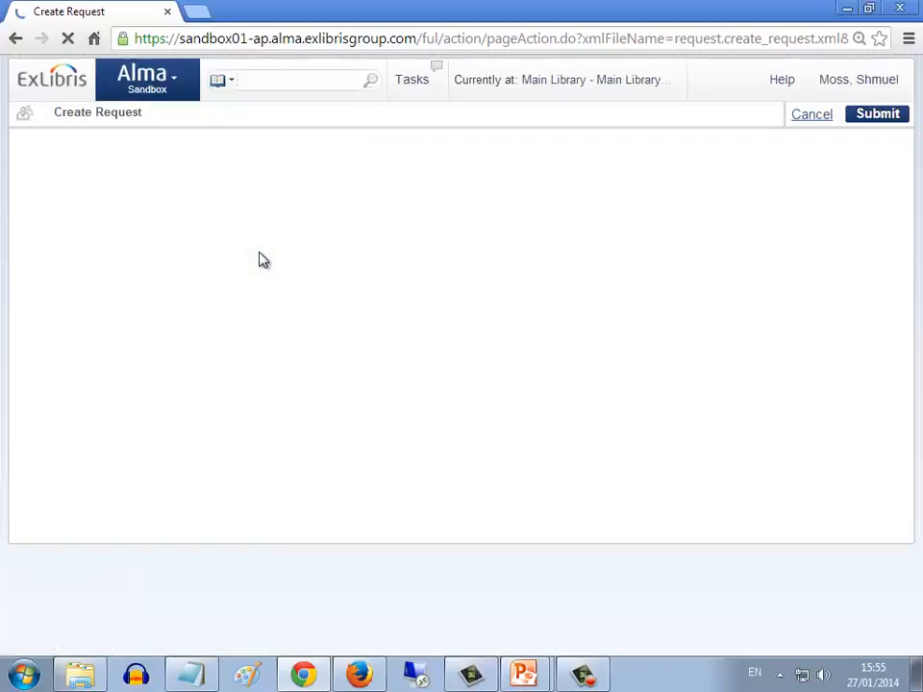
click(330, 303)
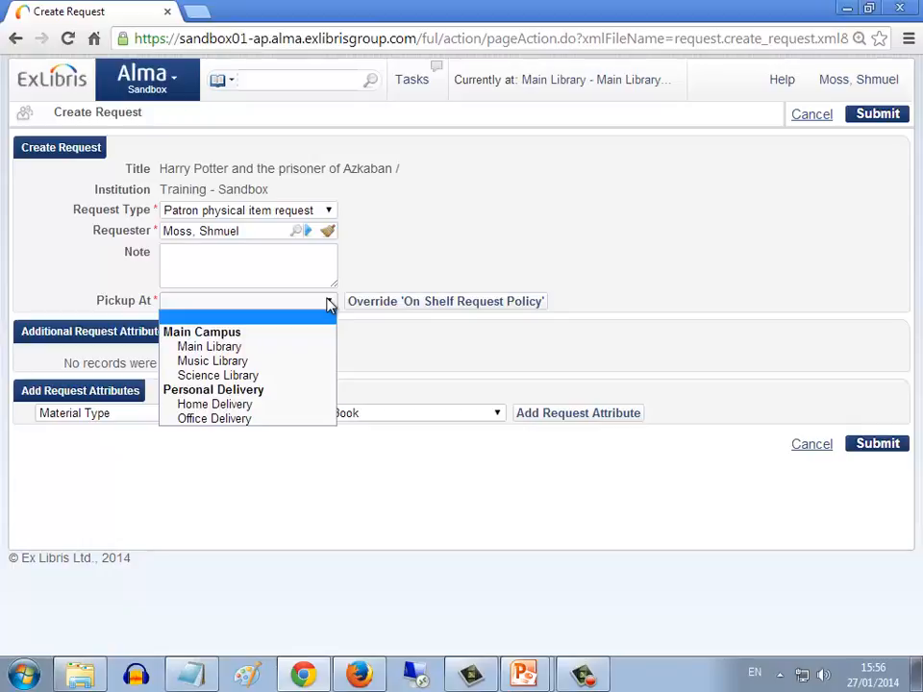
Open the Main Library relationships from the fulfillment configuration, review the library relations and save them
click(176, 86)
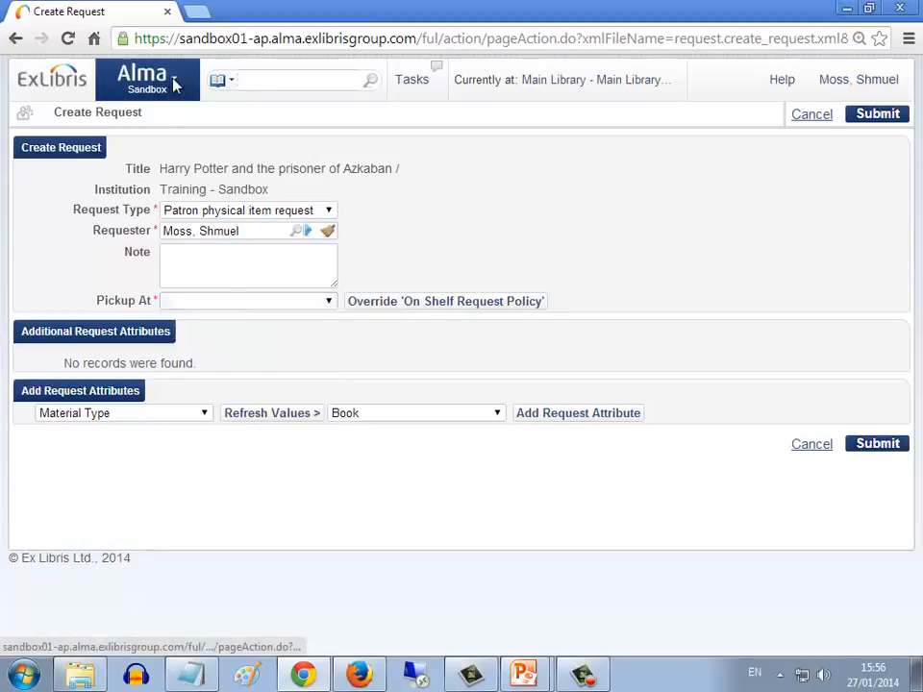
click(176, 86)
click(494, 626)
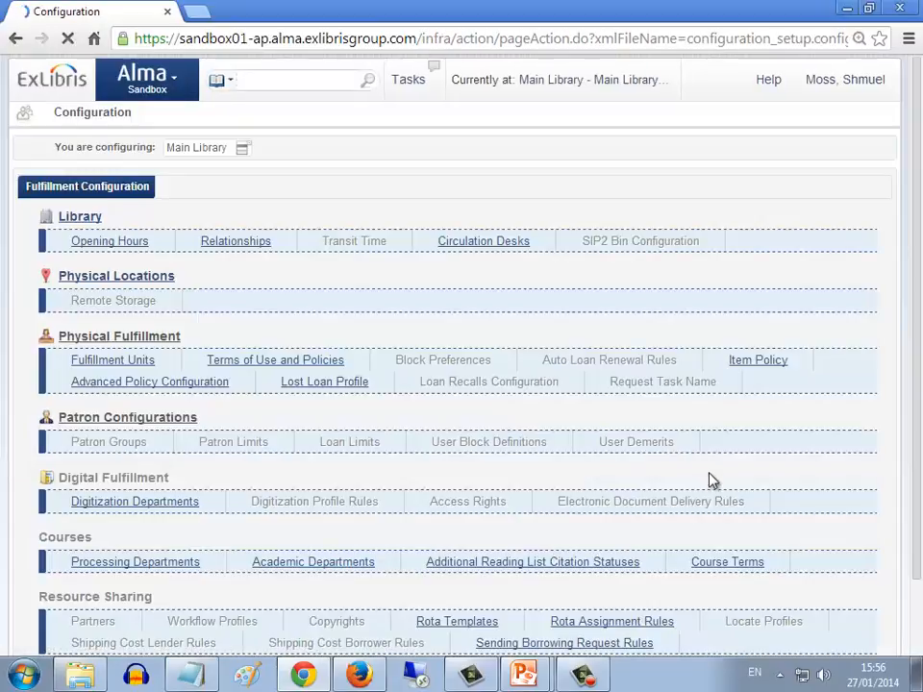
click(245, 245)
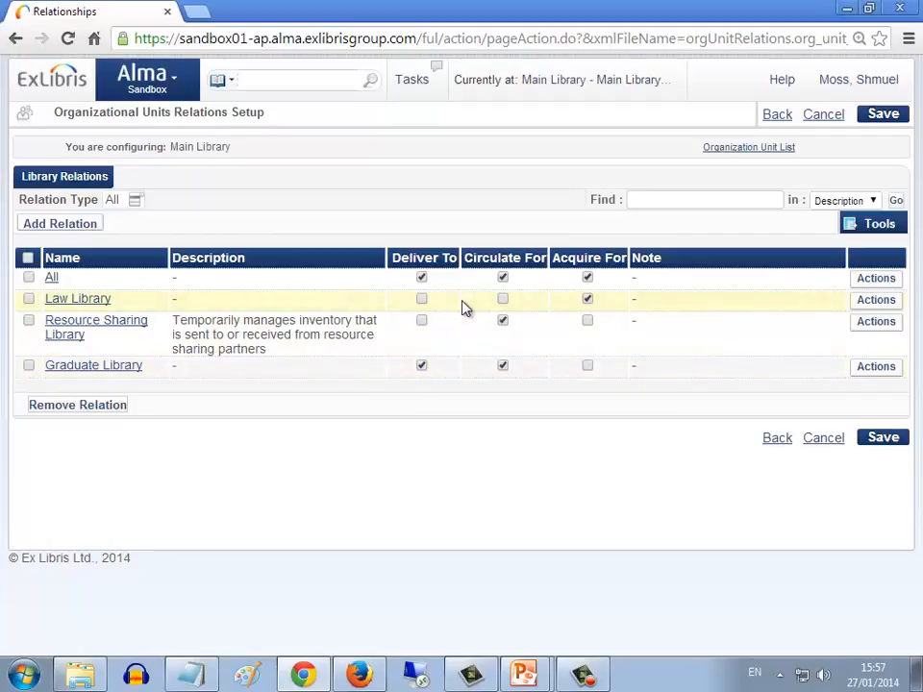
click(884, 442)
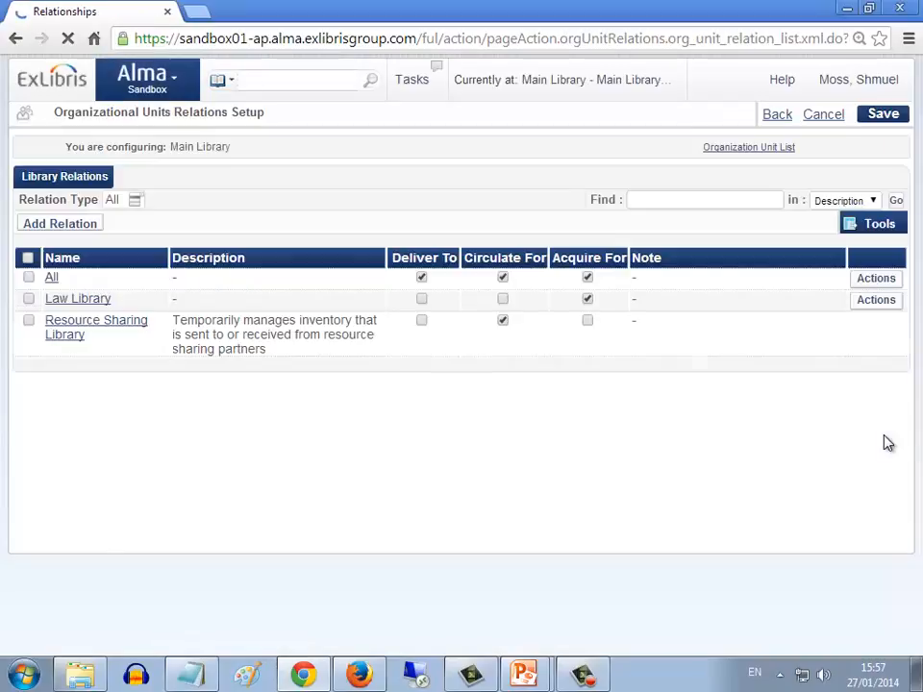
Search physical items for barcode 56293869 again and start a request for the book
click(256, 83)
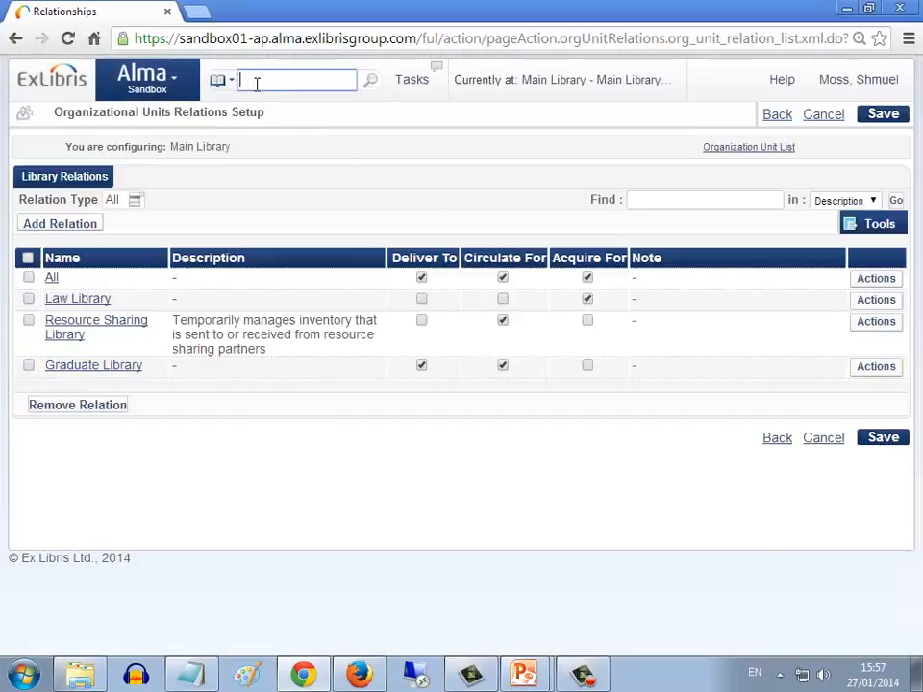
text(56293869)
key(Return)
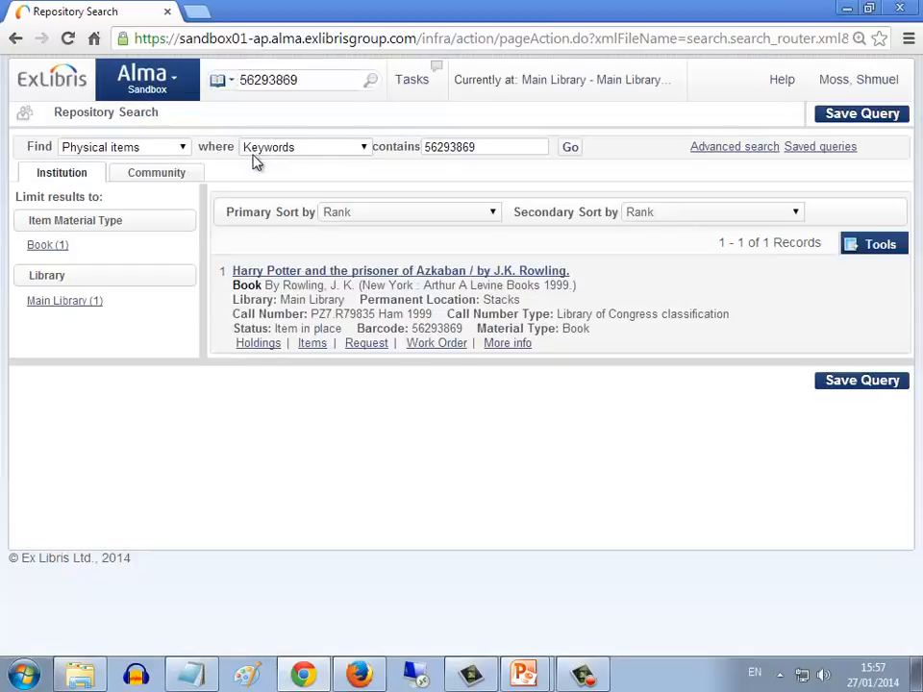
click(364, 344)
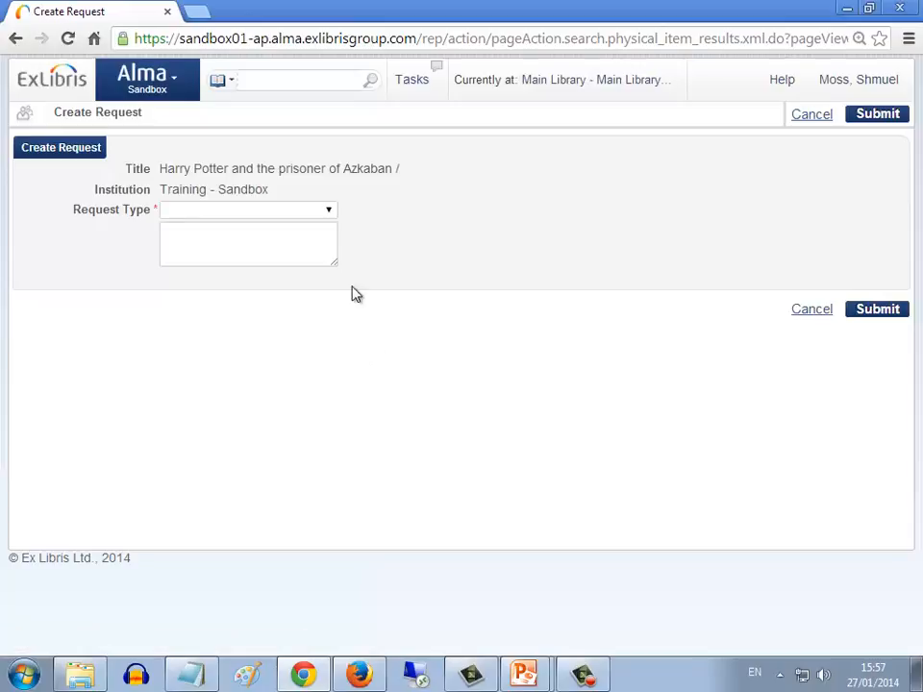
Set the request type to Patron physical item request and choose the patron as requester
click(325, 209)
click(269, 299)
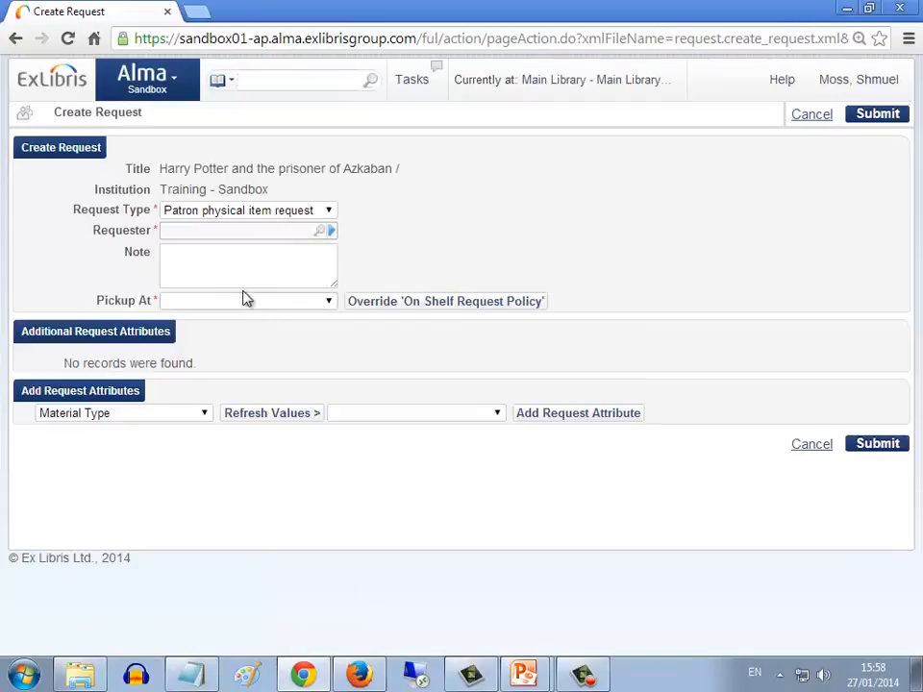
click(235, 232)
text(s, Shmue)
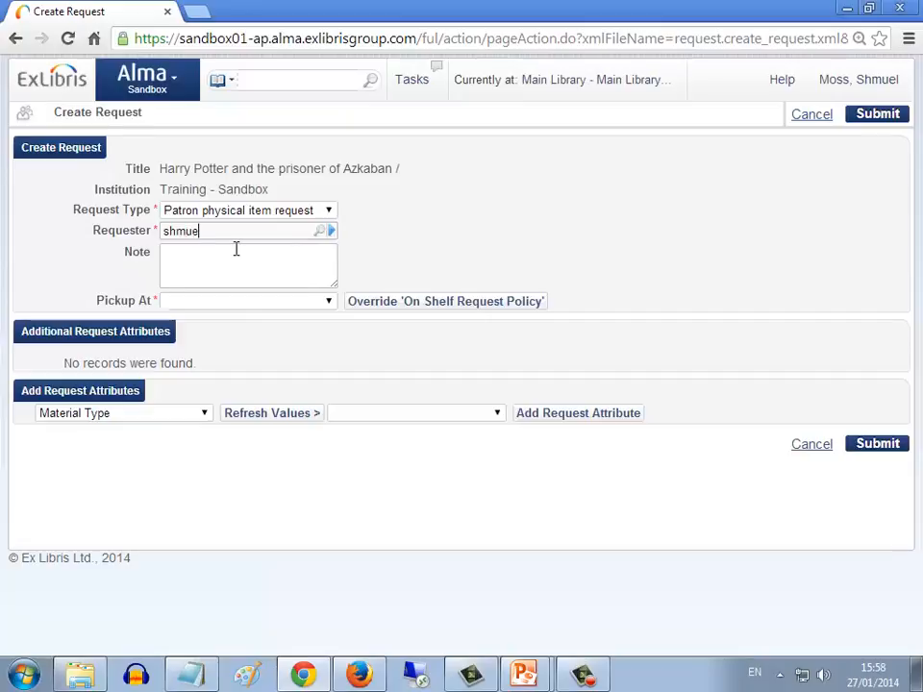
text(l)
click(238, 254)
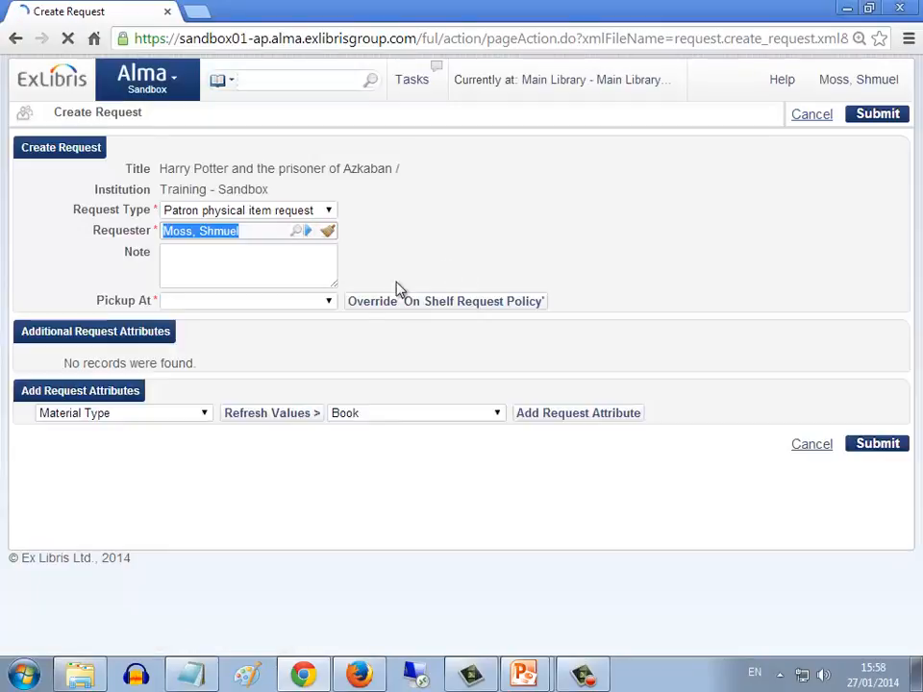
Check the offered pickup locations, and open the Graduate Library's DEFAULT_CIRC_DESK from the fulfillment configuration
click(330, 301)
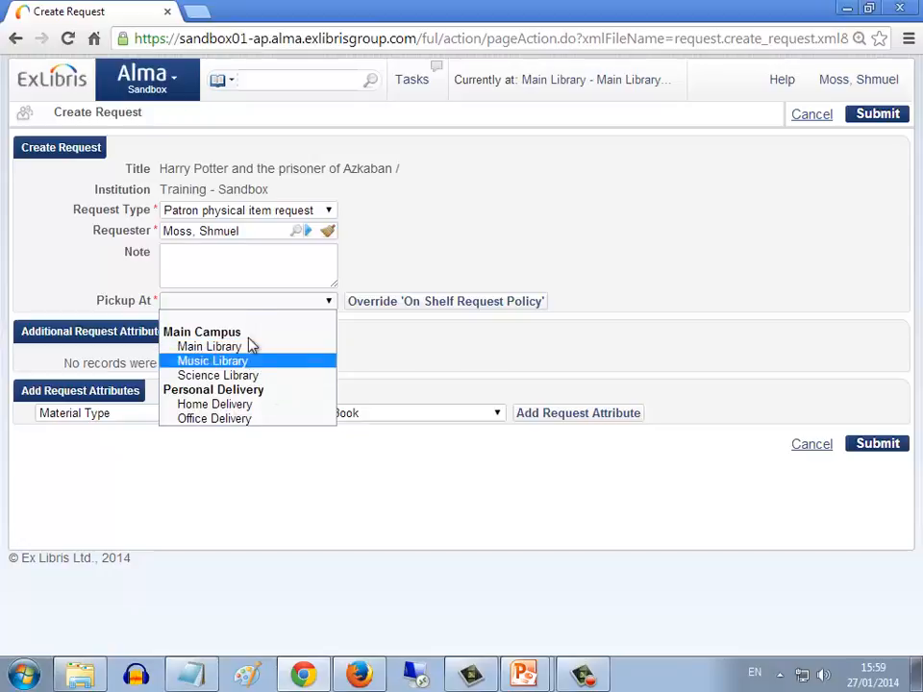
click(177, 84)
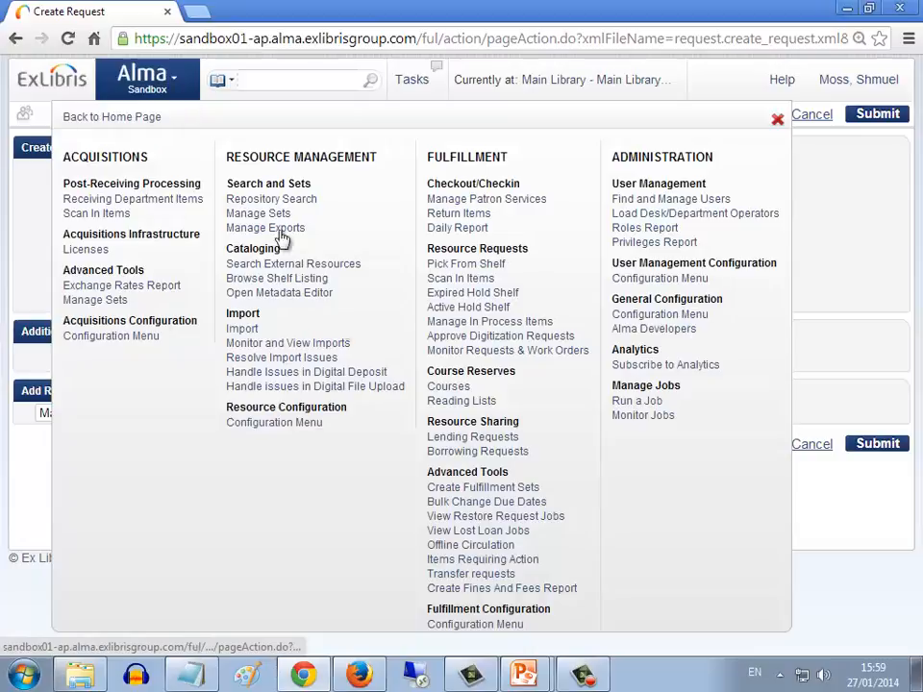
click(469, 625)
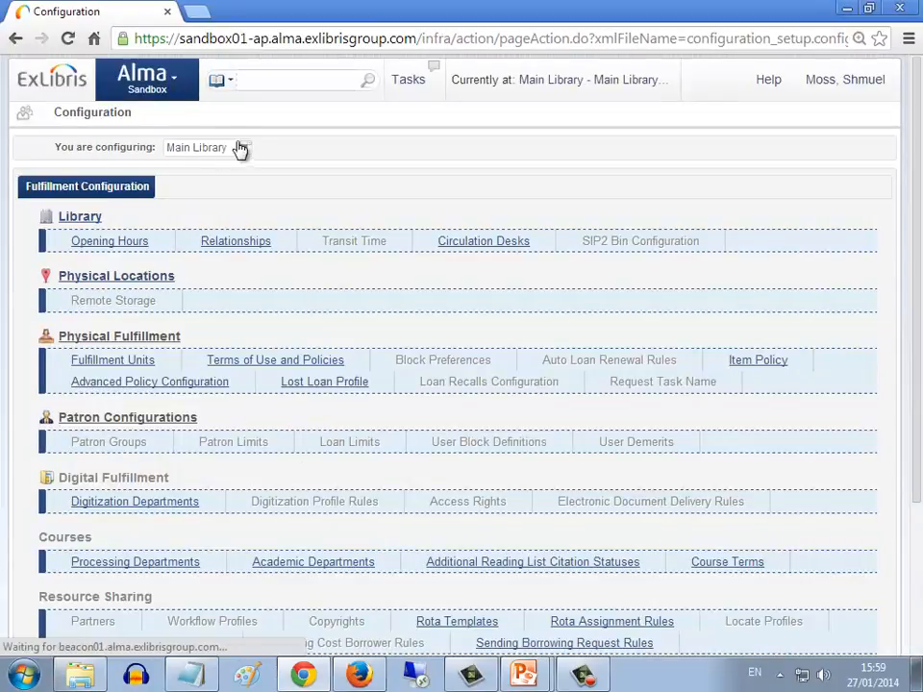
click(238, 149)
click(229, 235)
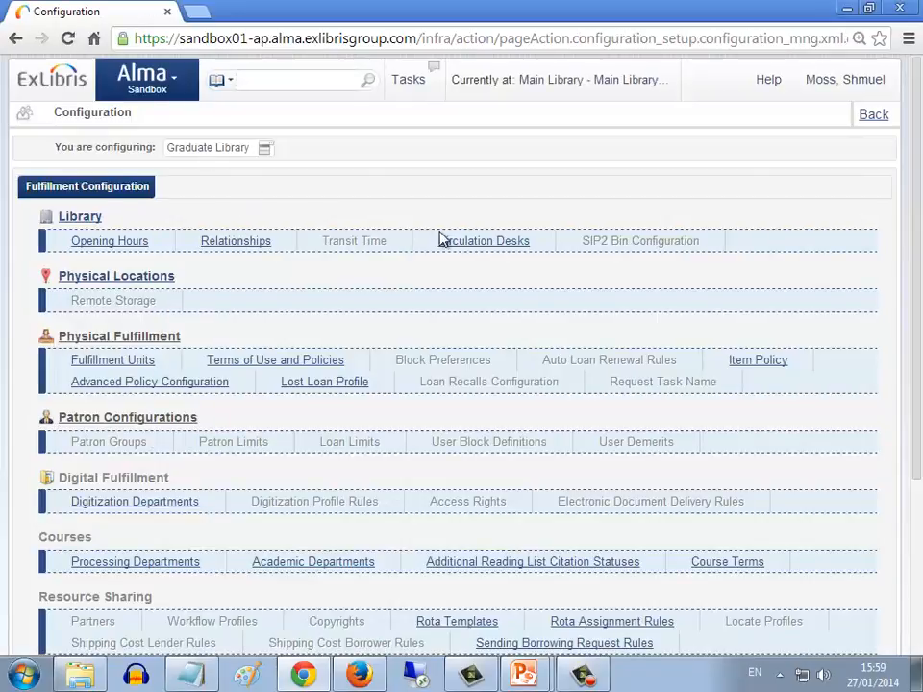
click(465, 242)
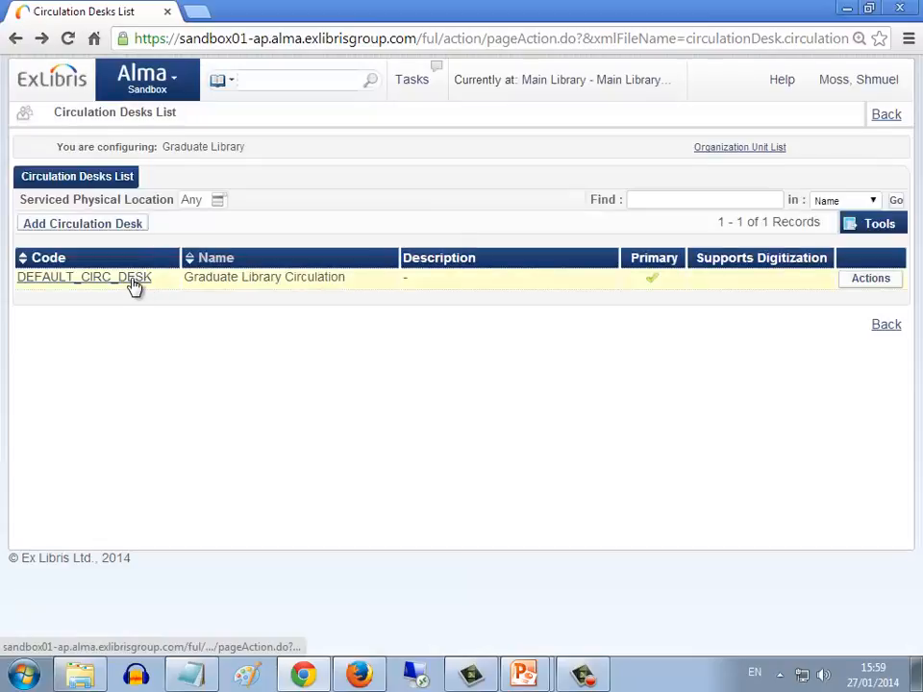
click(132, 279)
Give the Graduate Library circulation desk a hold shelf sorted by Requester Name with a maximum time of 7 days, and save the desk
scroll(265, 350, down, 2)
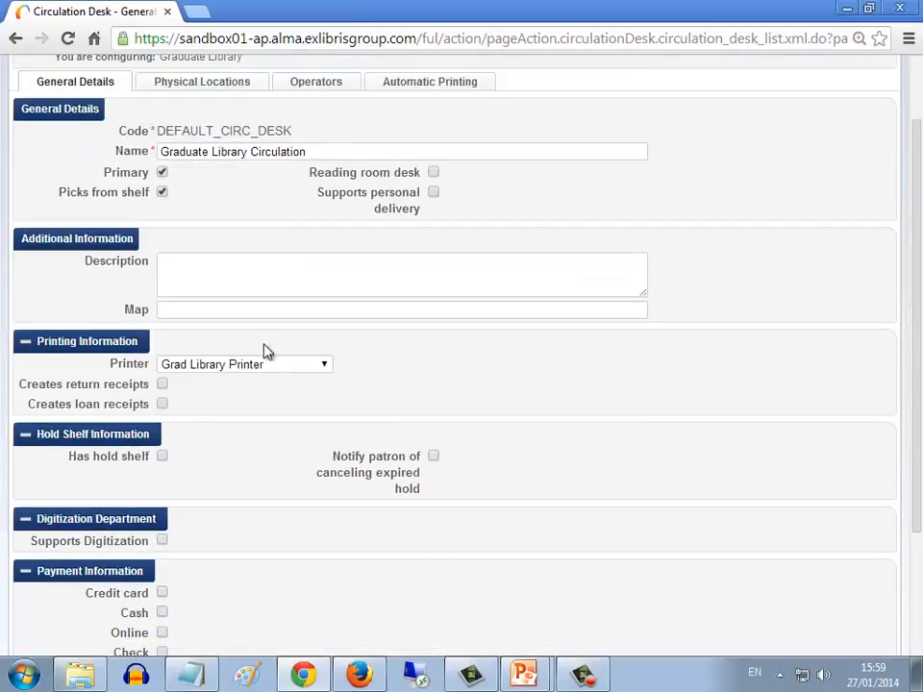
drag(69, 463, 132, 463)
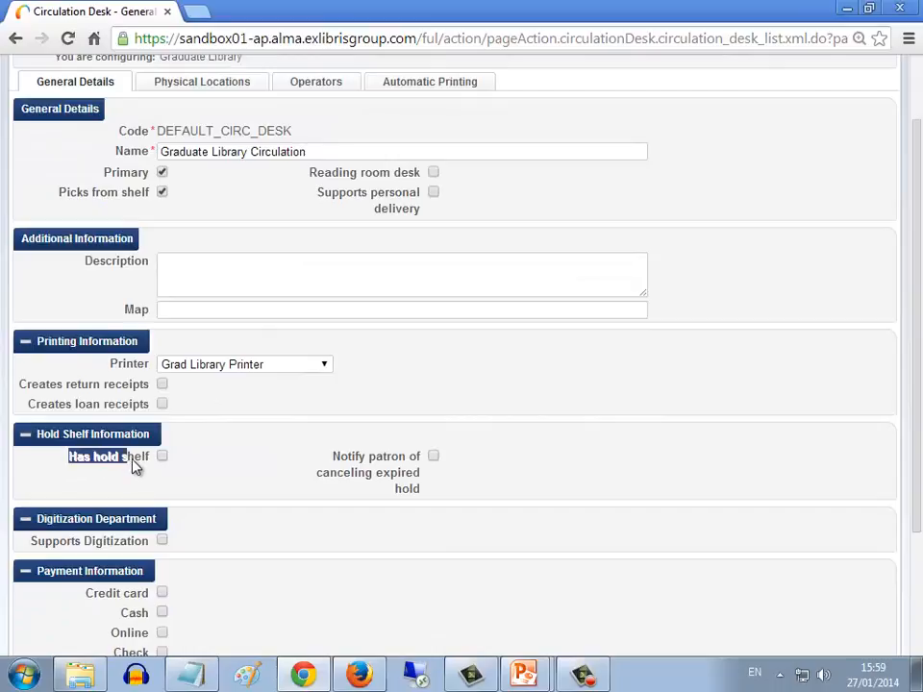
click(162, 457)
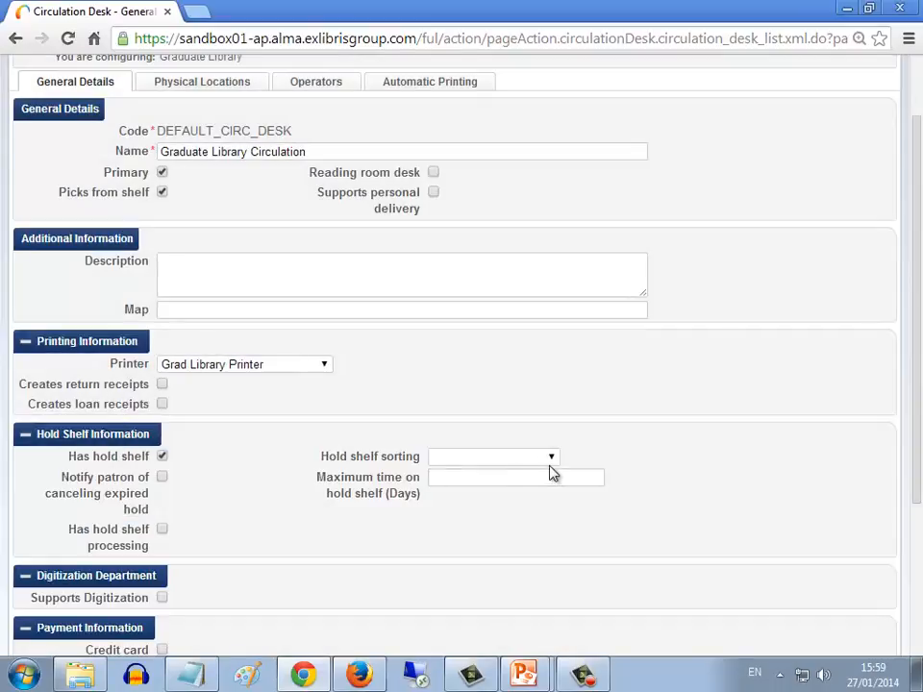
click(551, 457)
click(486, 517)
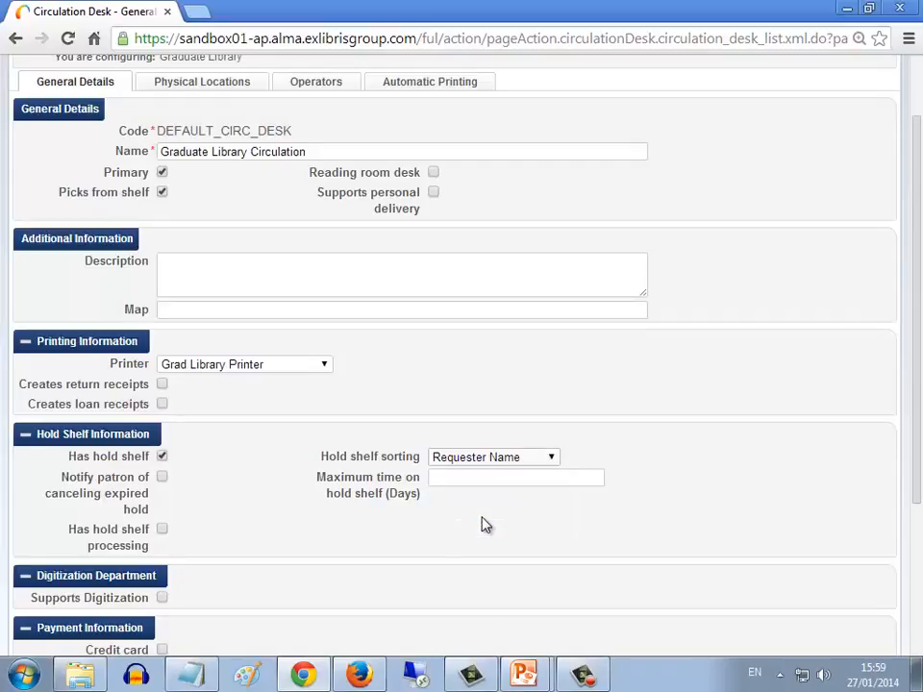
click(474, 479)
text(7)
click(707, 482)
scroll(769, 419, up, 2)
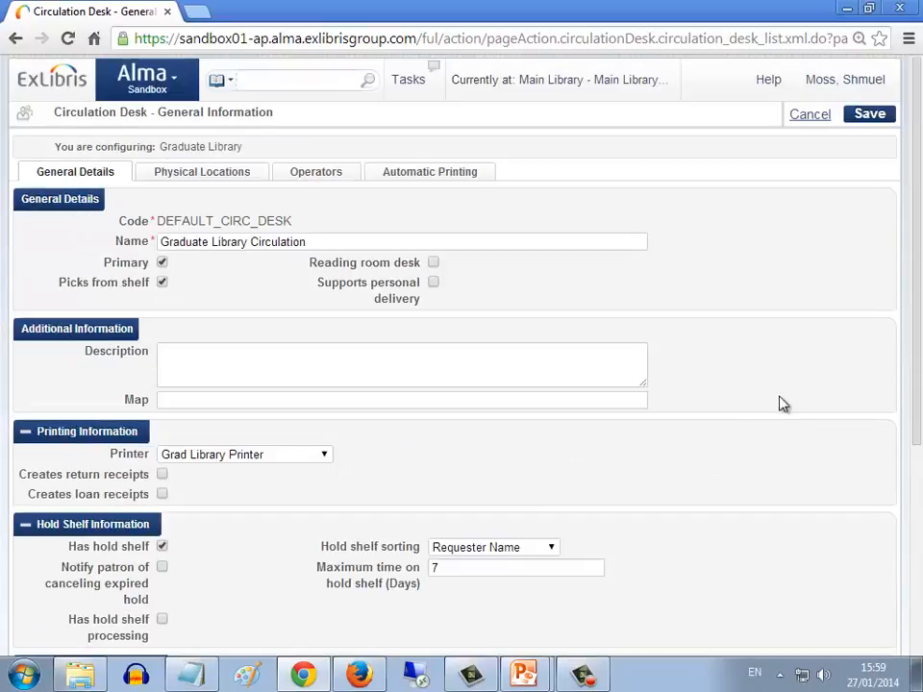
click(865, 118)
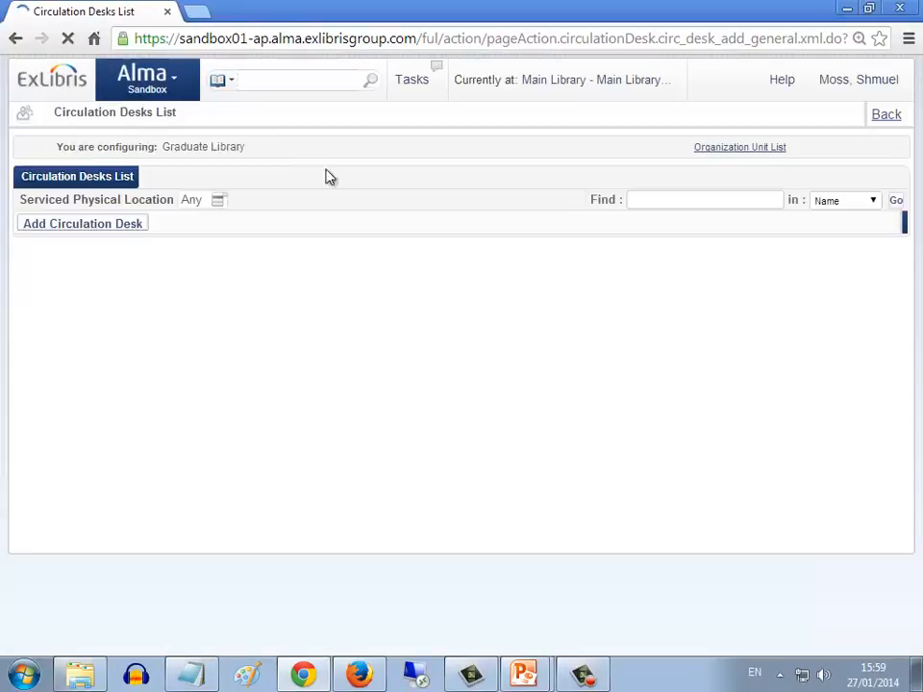
Search physical items for barcode 56293869 and start a new request for the book
click(249, 80)
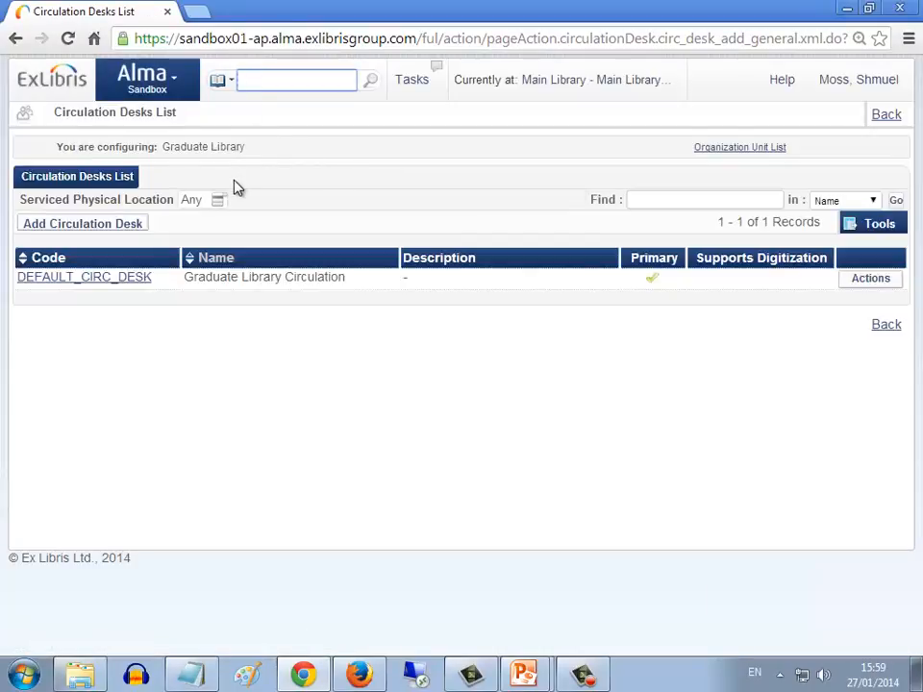
text(56293869)
key(Return)
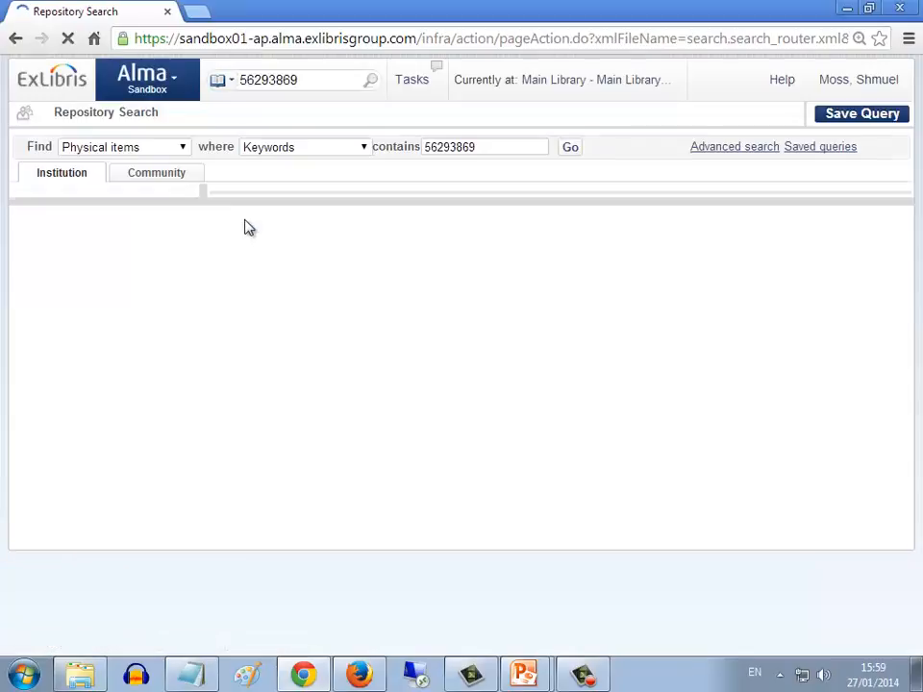
click(365, 344)
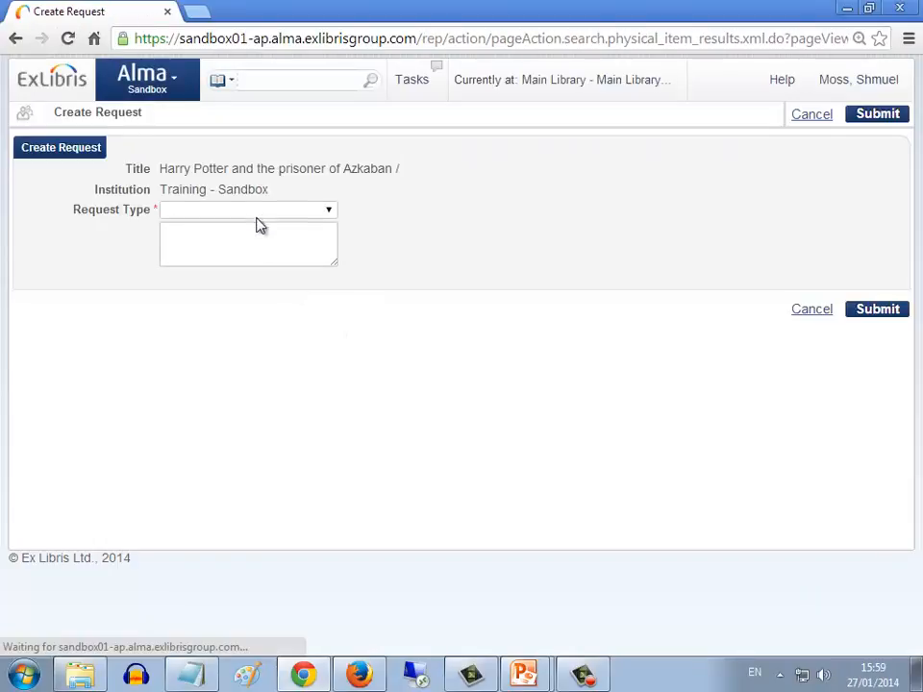
Submit a Patron physical item request with the patron as requester and the Graduate Library as pickup location
click(261, 214)
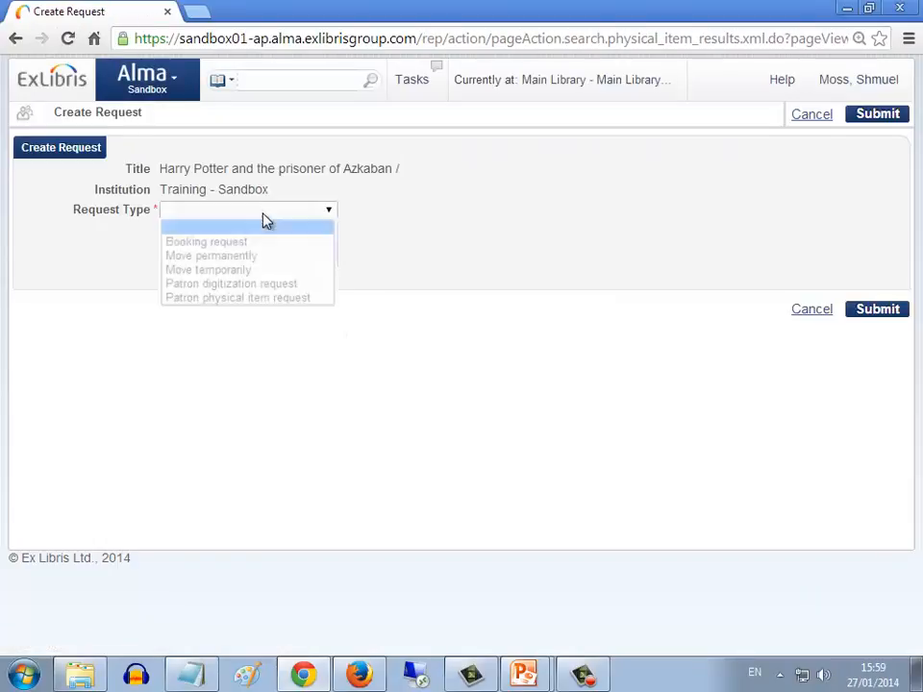
click(248, 300)
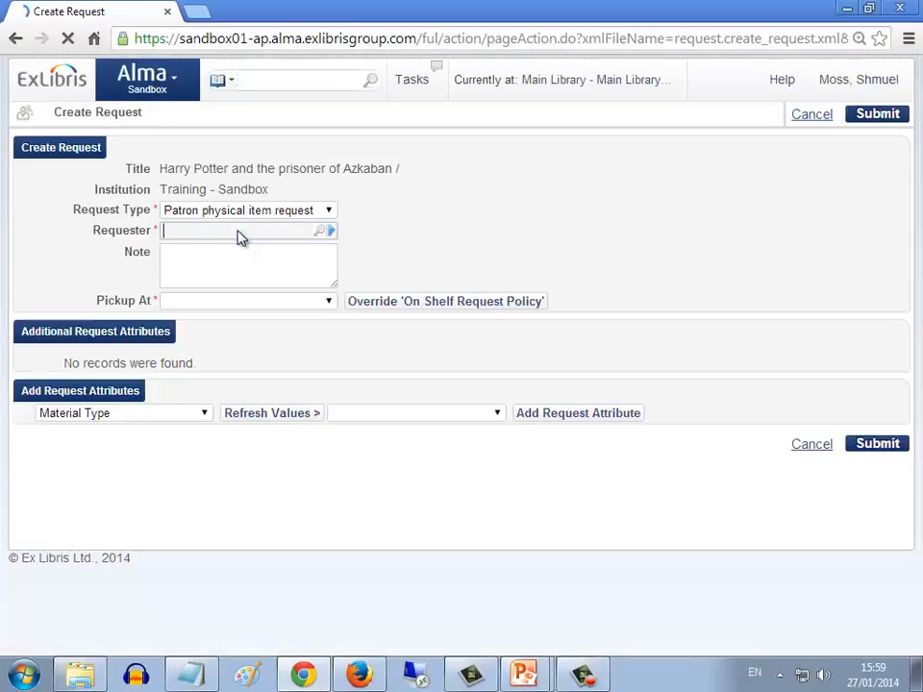
text(shmu)
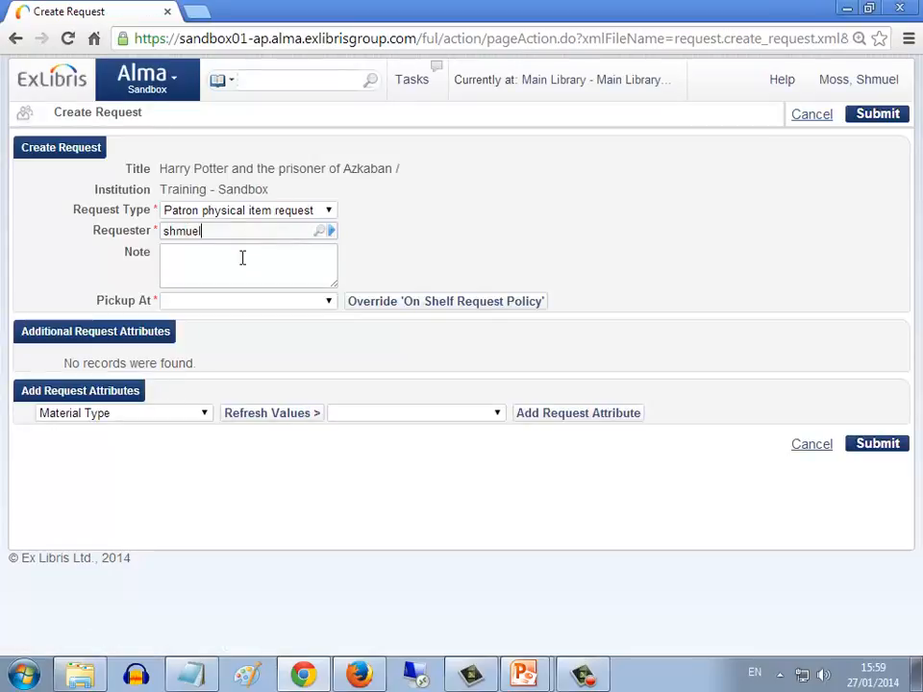
text(el)
click(248, 254)
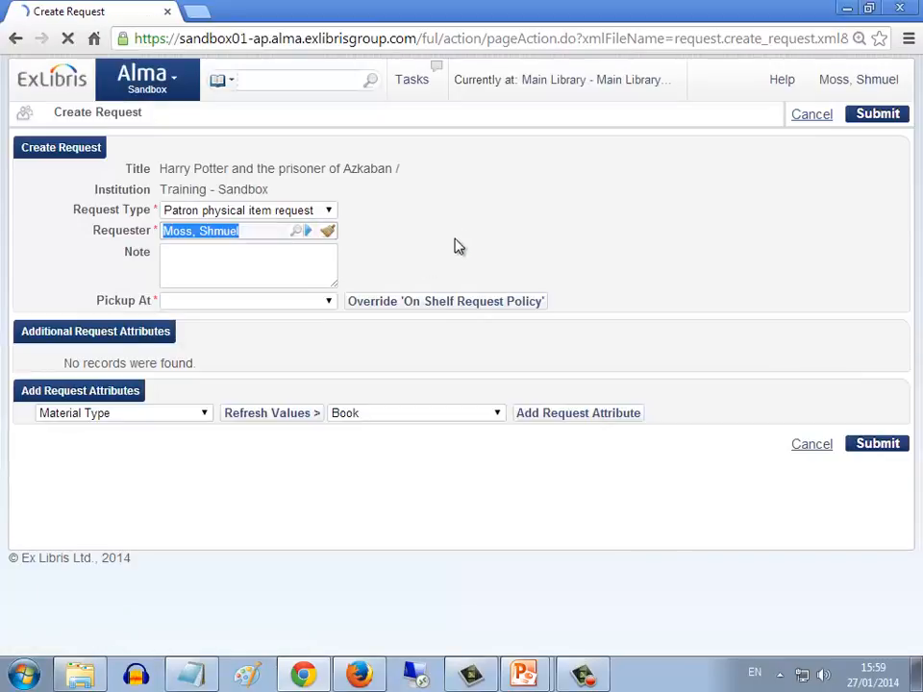
click(330, 302)
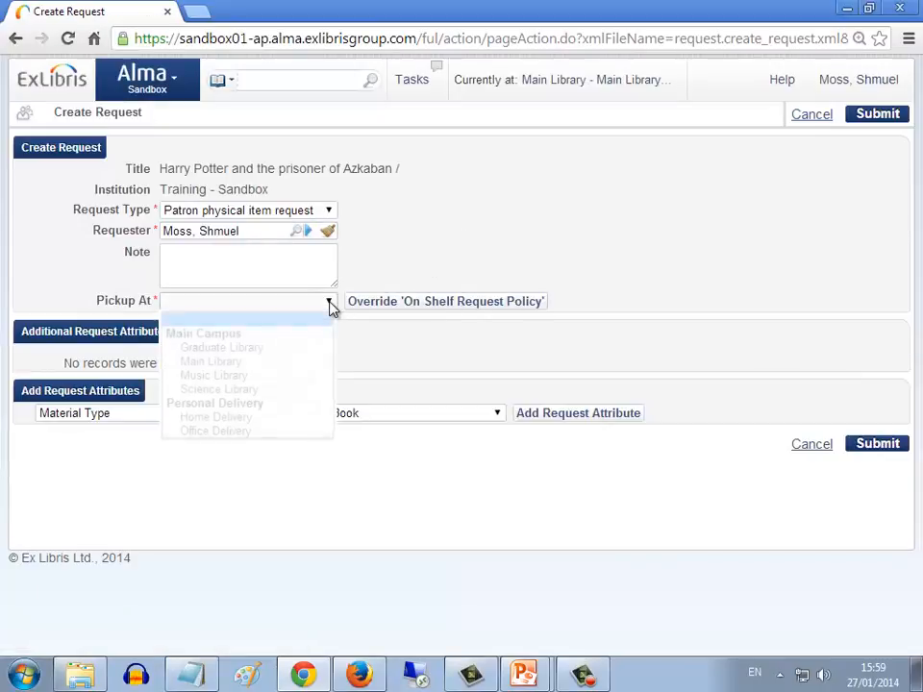
click(226, 348)
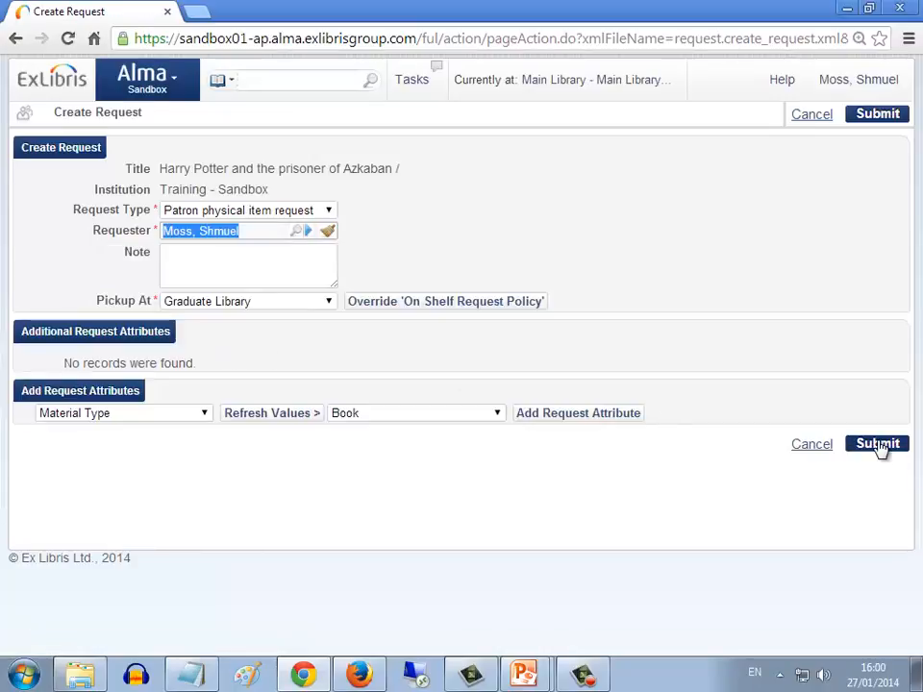
click(878, 444)
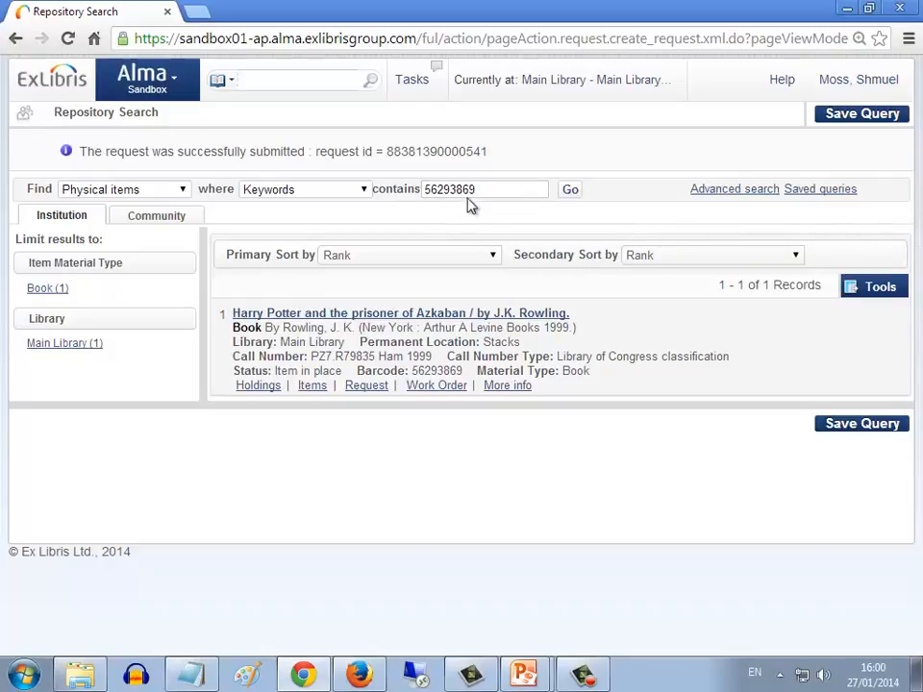
Scan in the item with barcode 56293869 at the Main Library desk and check its destination
drag(478, 189, 416, 195)
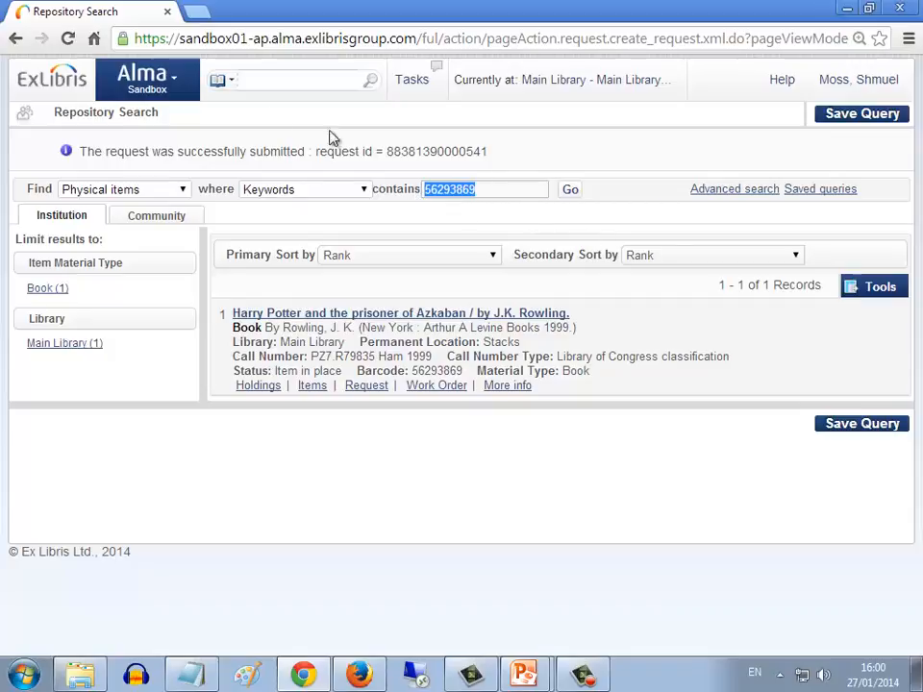
click(174, 87)
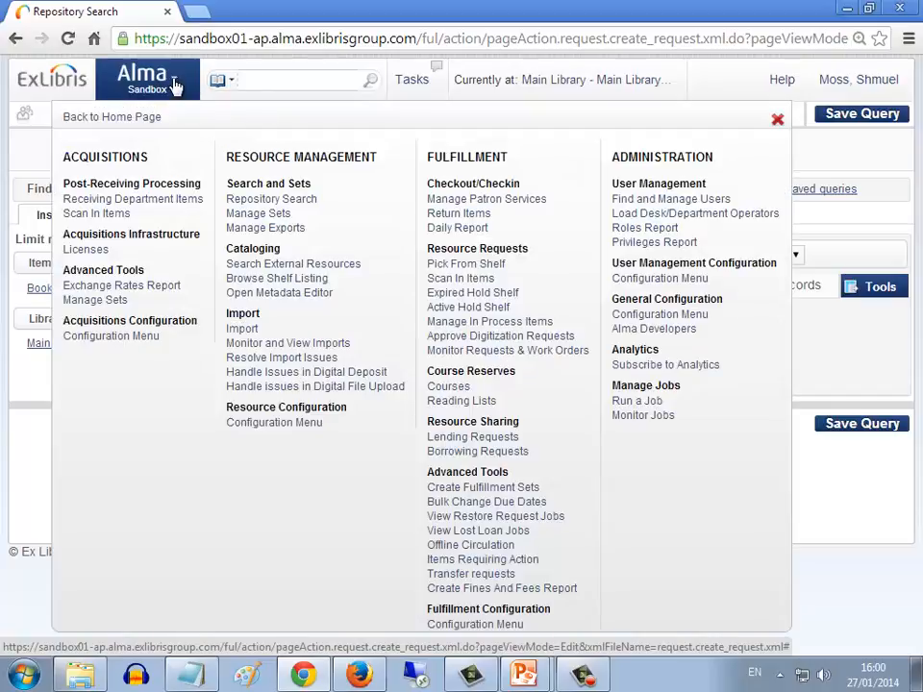
click(459, 278)
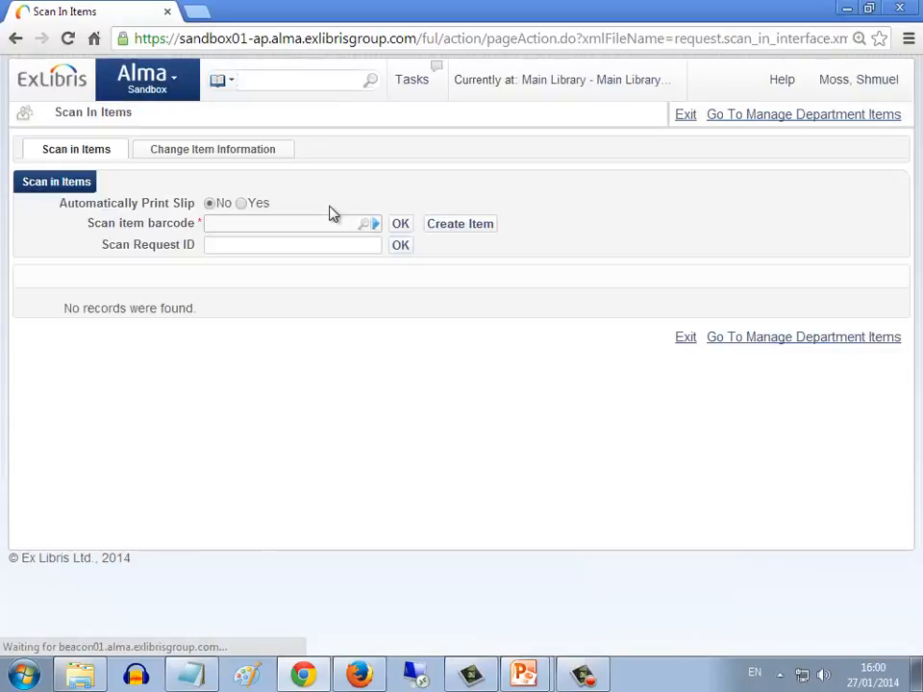
text(56293869)
click(399, 225)
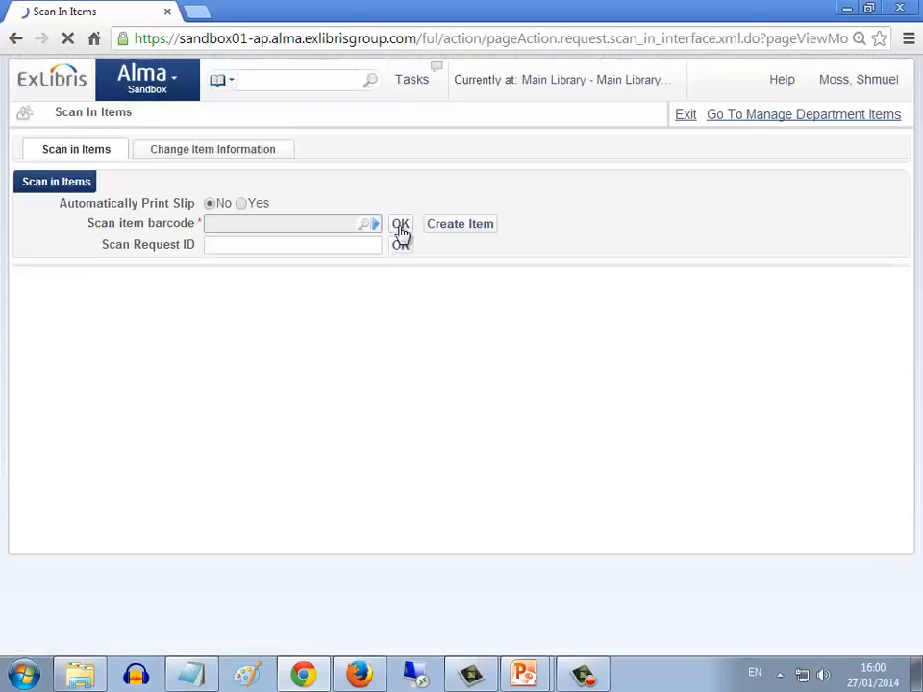
drag(282, 331, 365, 332)
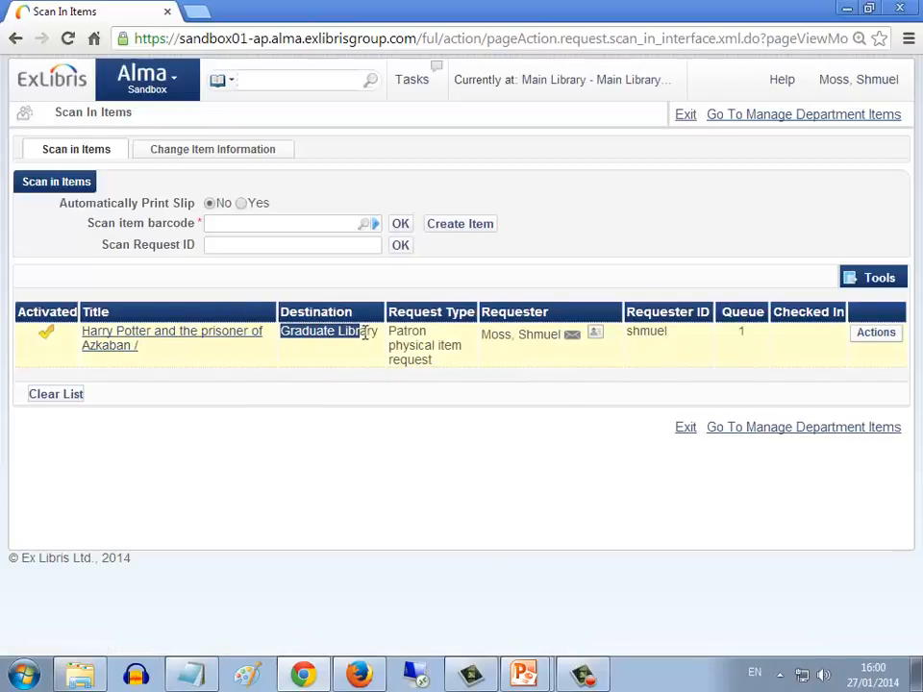
Change the current desk to Graduate Library - Graduate Library Circulation
click(590, 84)
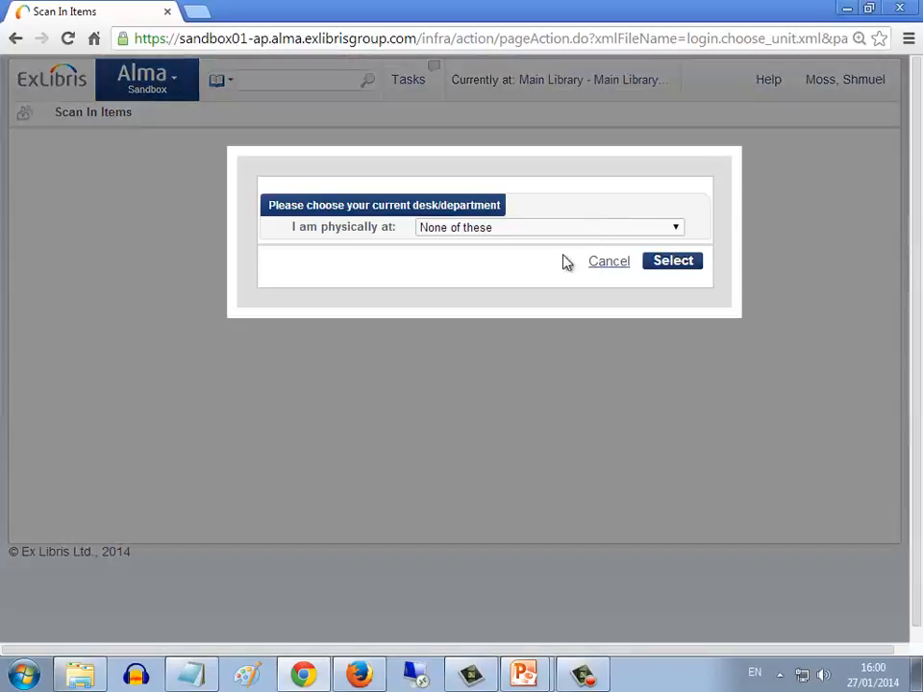
click(524, 229)
click(512, 260)
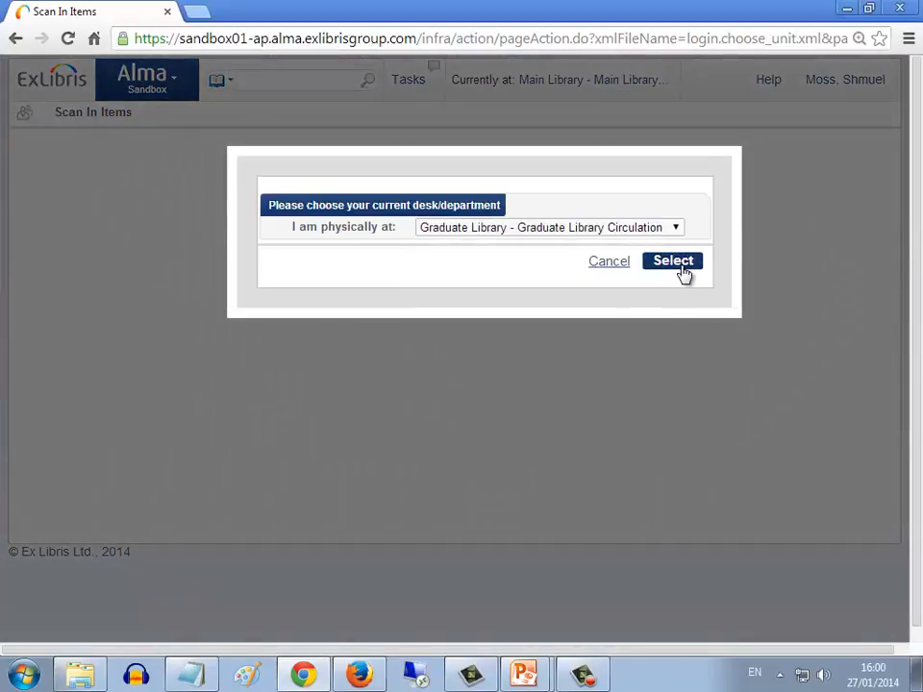
click(677, 267)
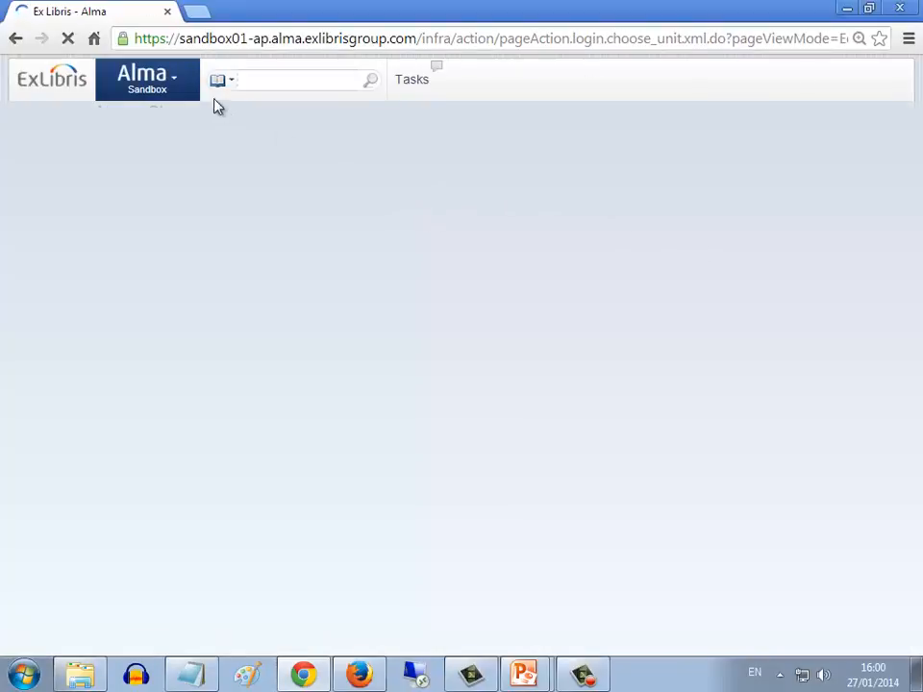
Scan in the item with barcode 56293869 at the Graduate Library circulation desk
click(177, 88)
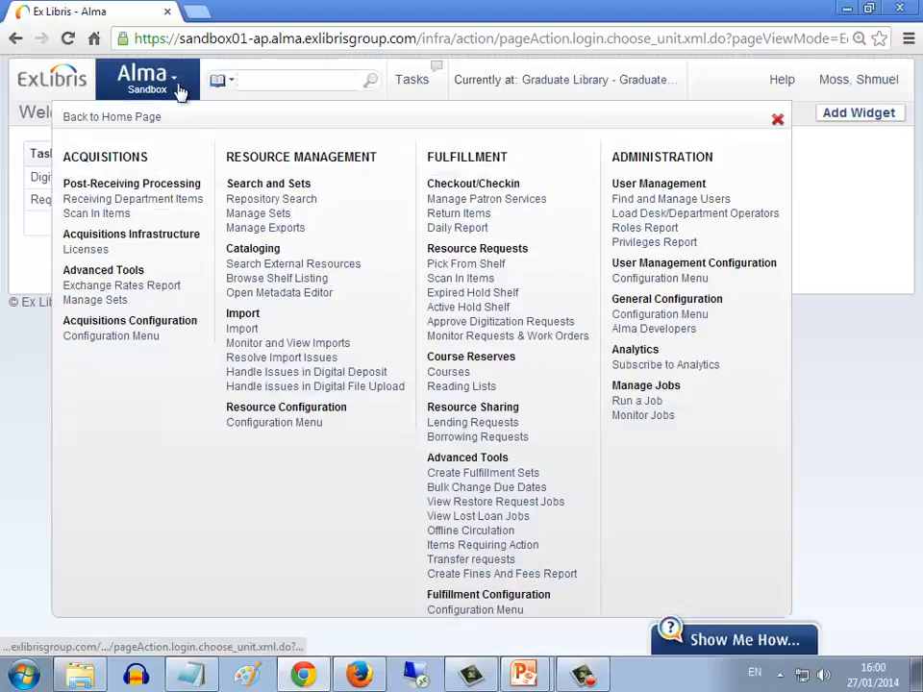
click(463, 277)
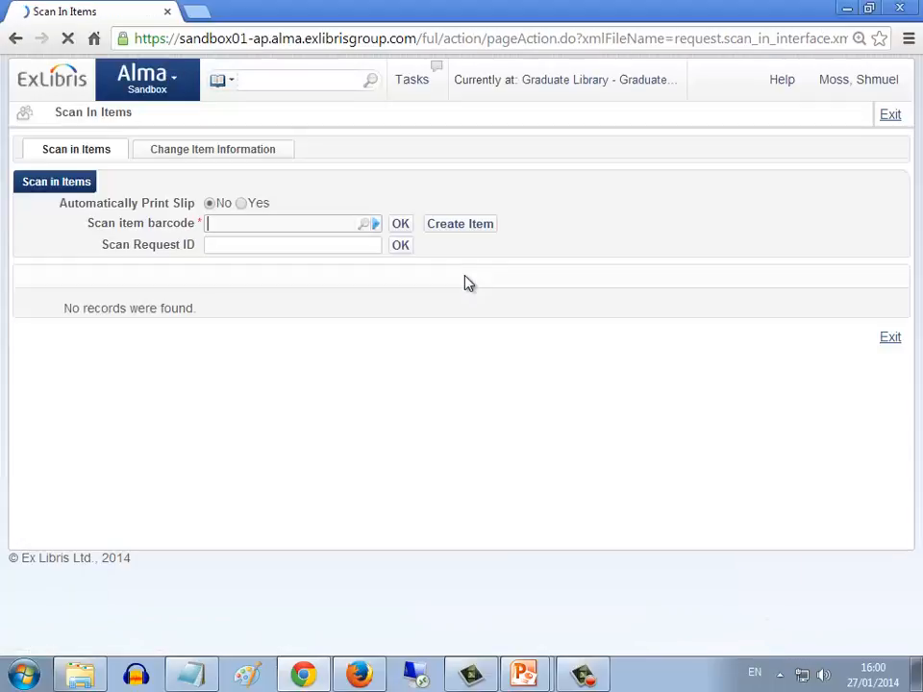
text(56293869)
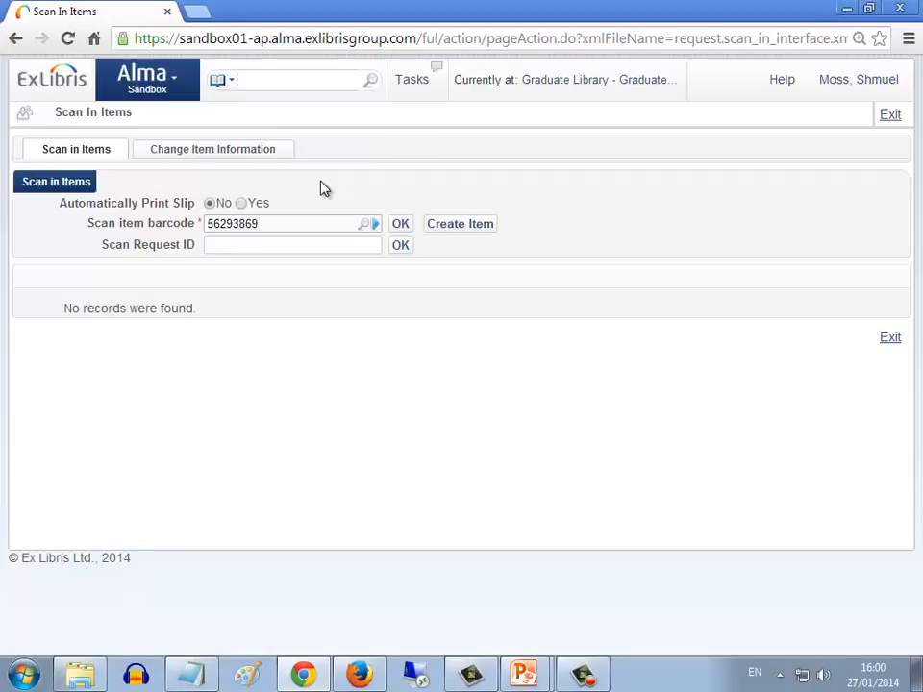
click(401, 227)
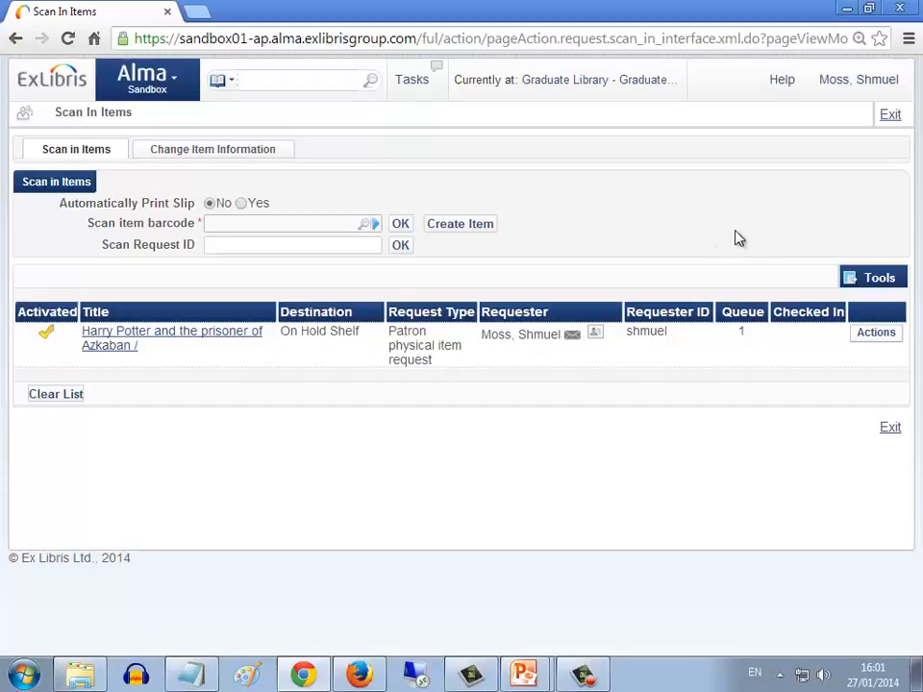
Open patron services for the requesting patron and loan them the item with barcode 56293869
click(174, 85)
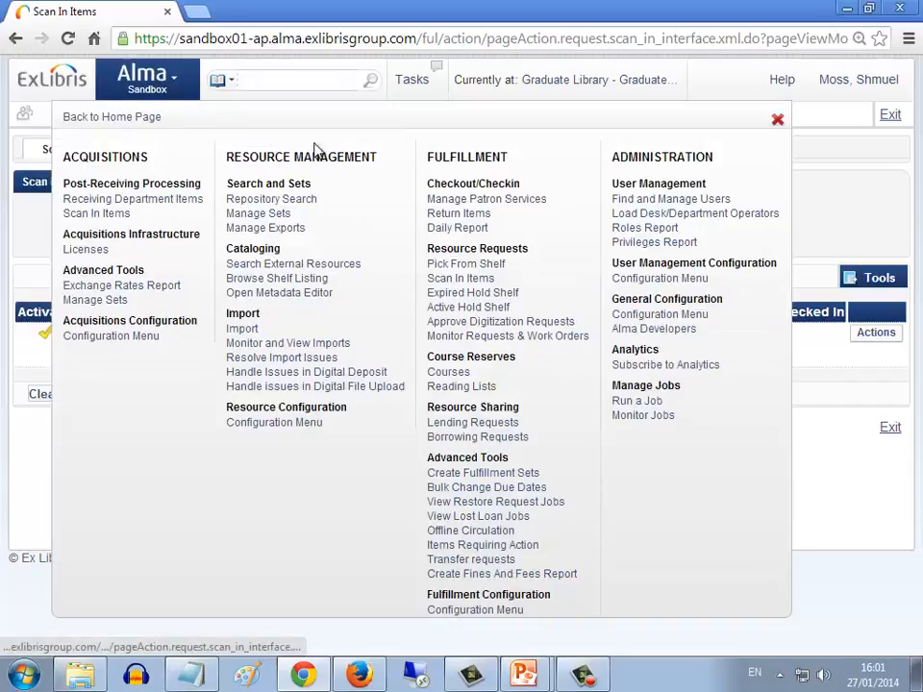
click(467, 203)
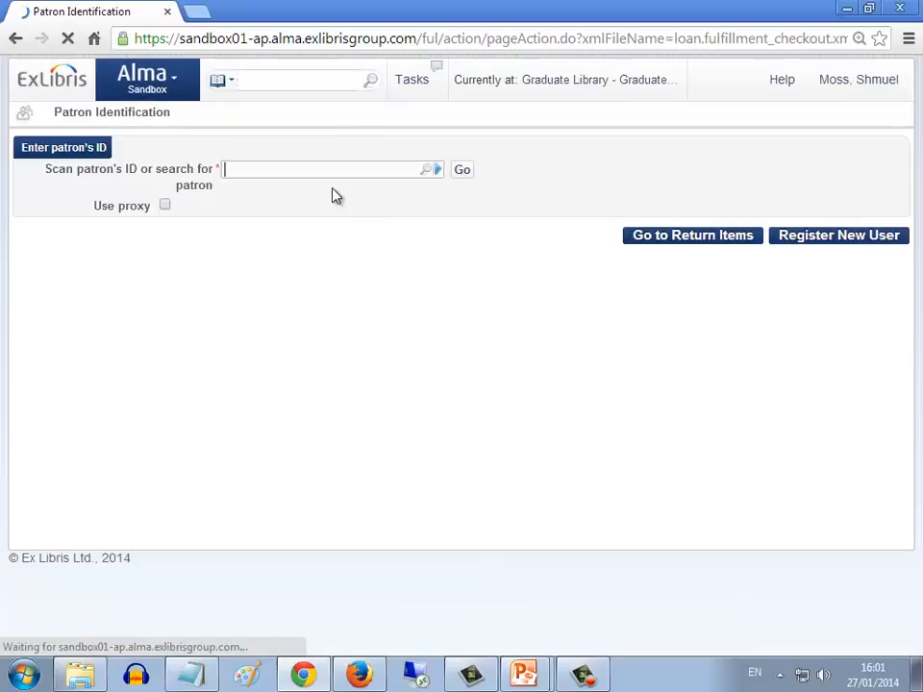
text(shmuel)
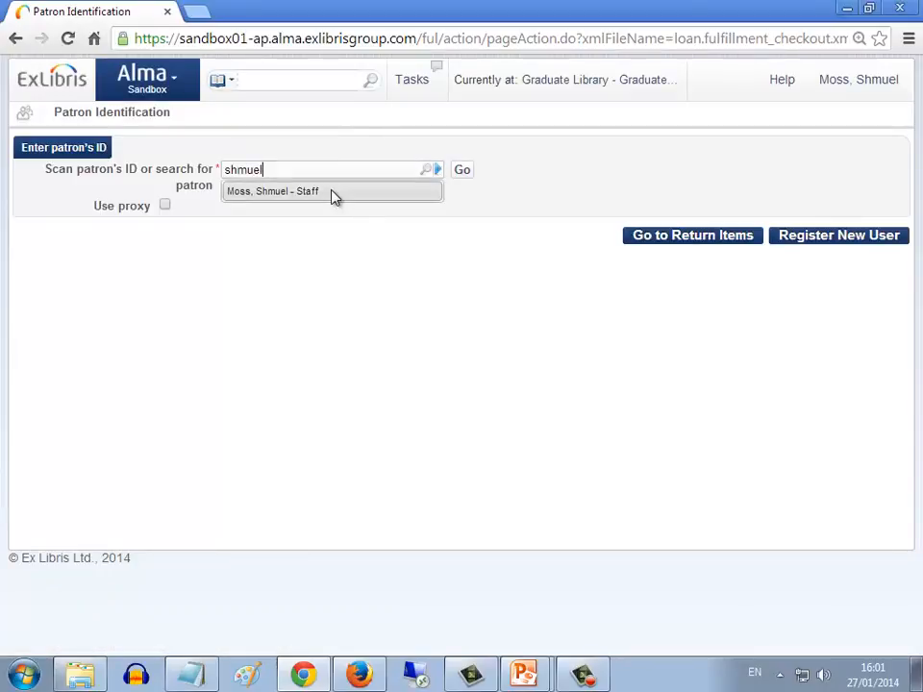
click(332, 195)
click(462, 171)
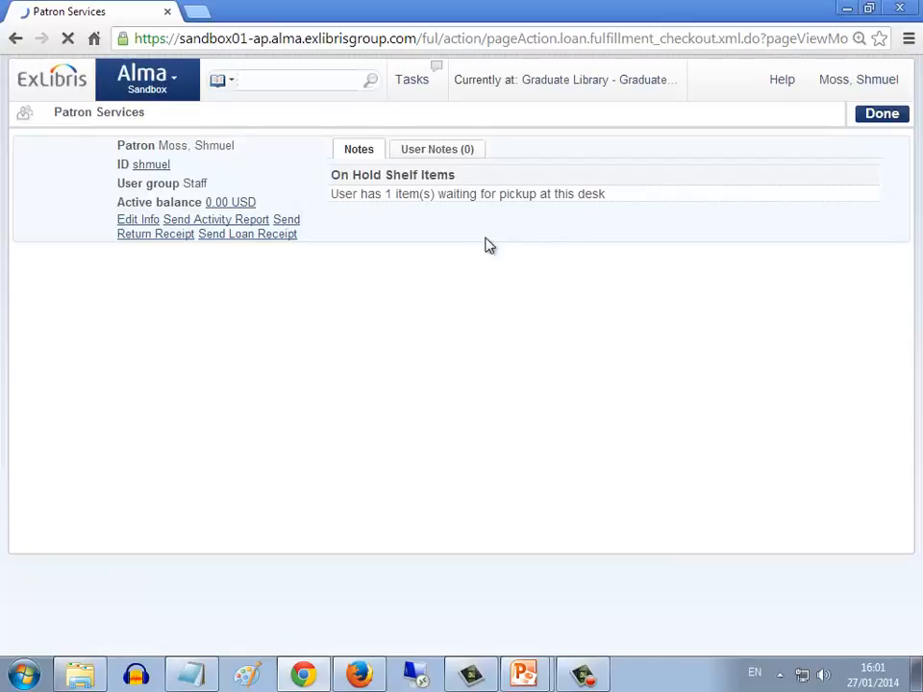
text(56293869)
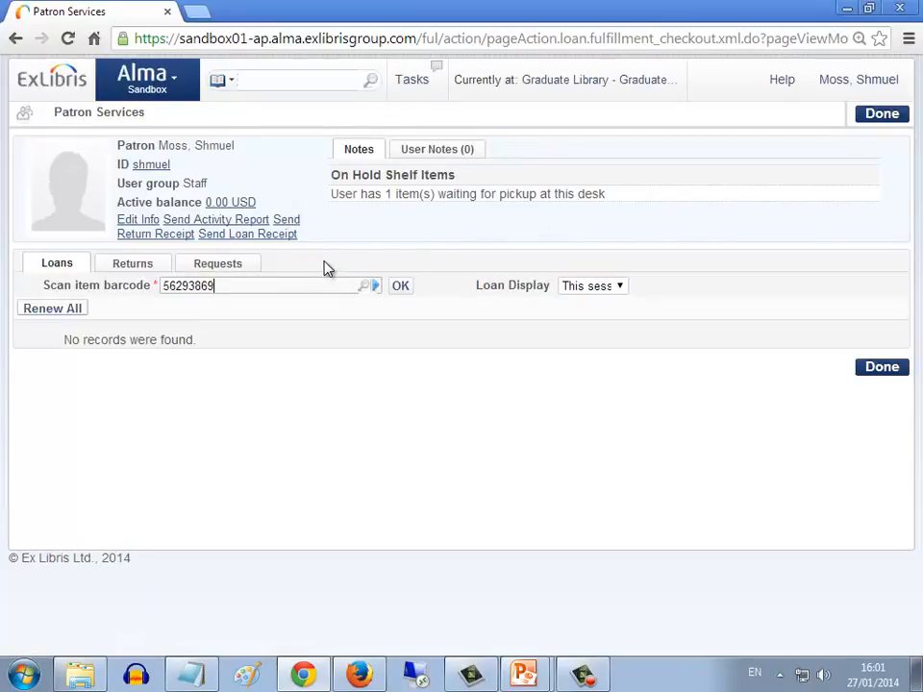
click(402, 287)
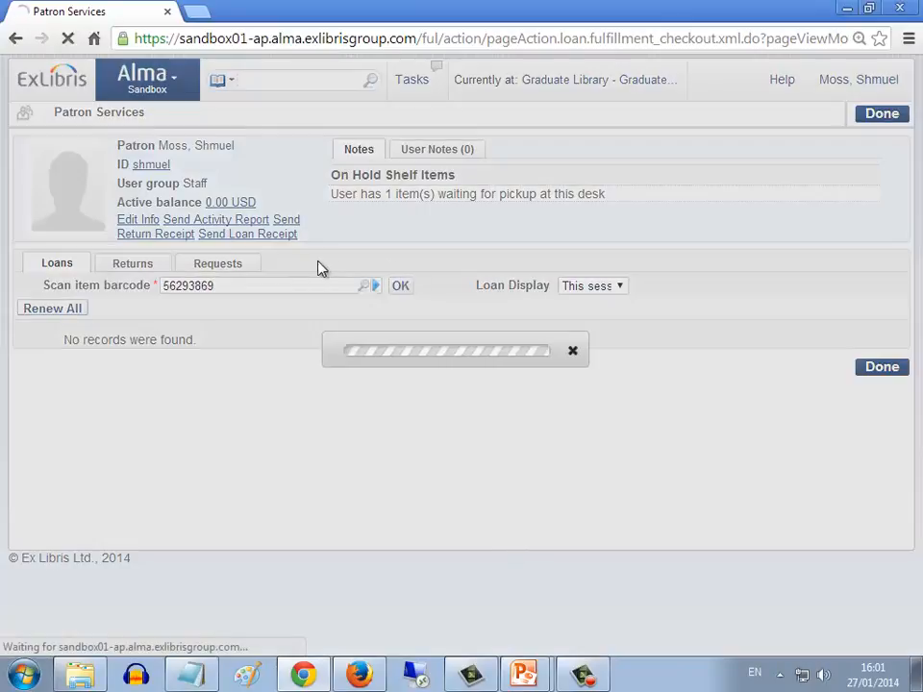
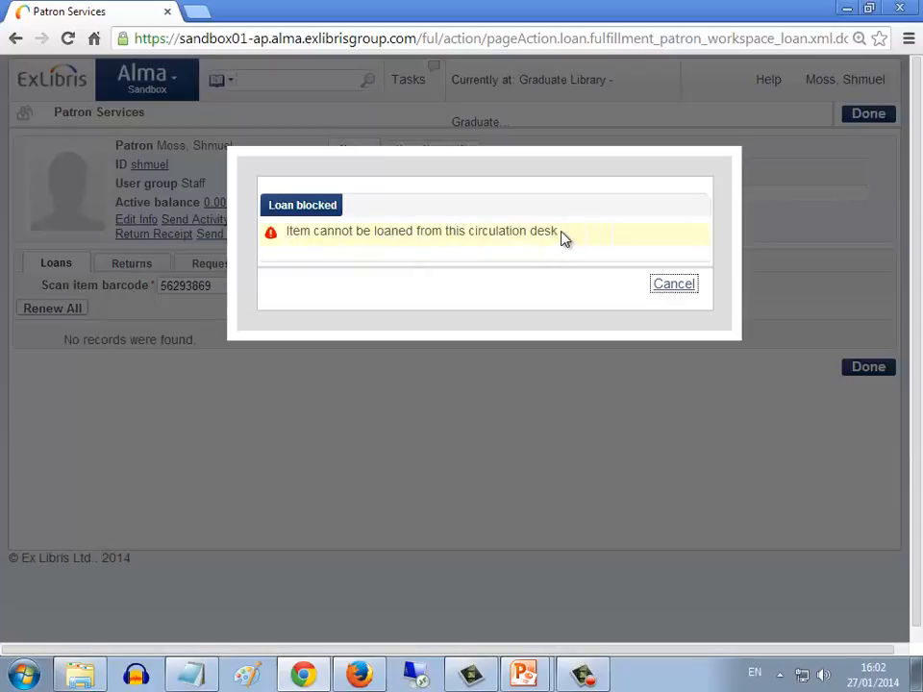
Dismiss the blocked loan, then in the Firefox Alma session open the Graduate Library's relationships in the fulfillment configuration
click(674, 284)
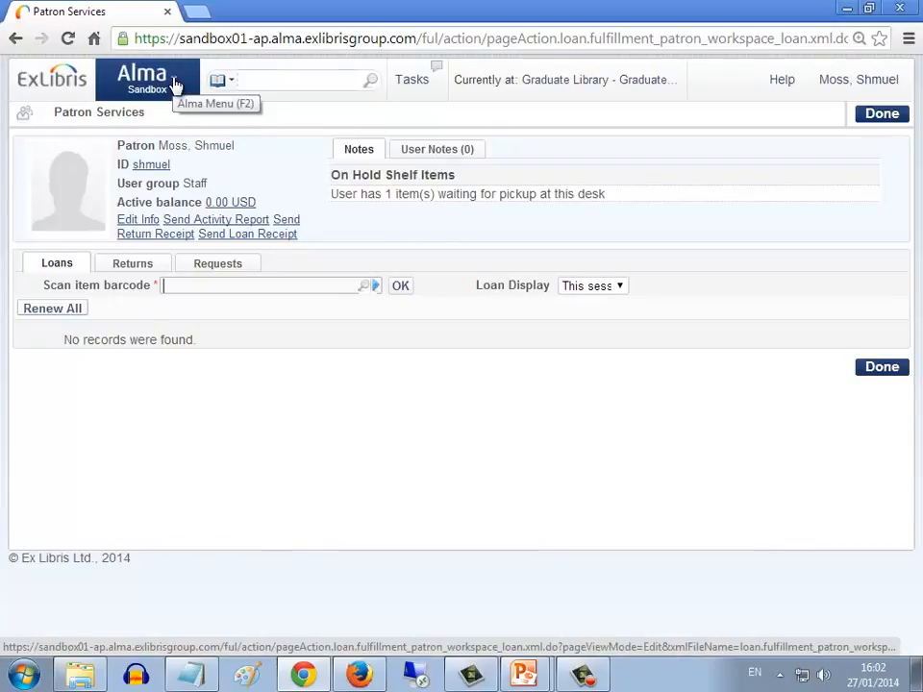
key(alt+Tab)
key(alt+Tab)
key(alt+Tab)
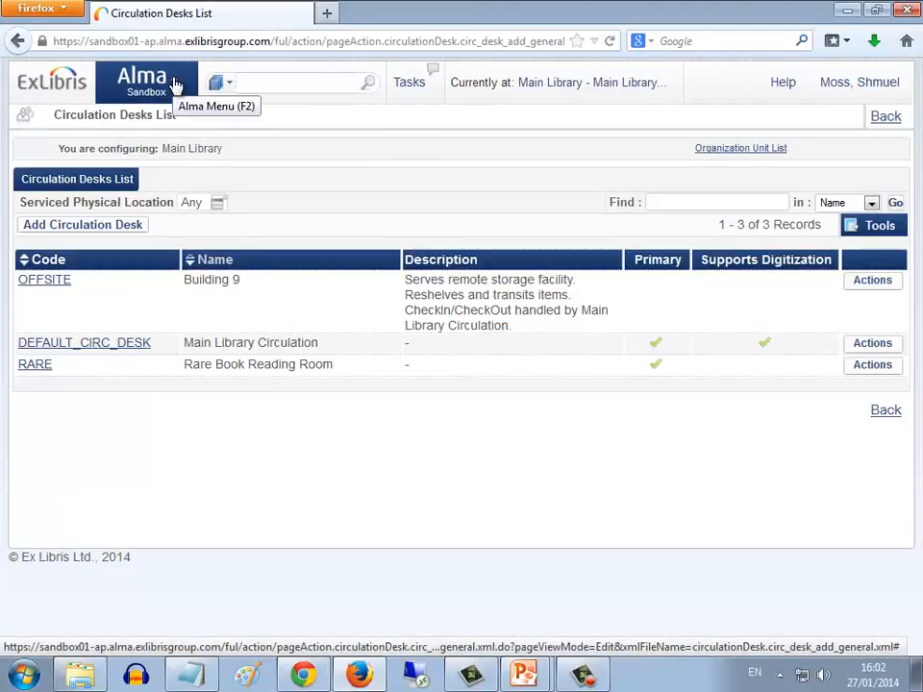
click(176, 85)
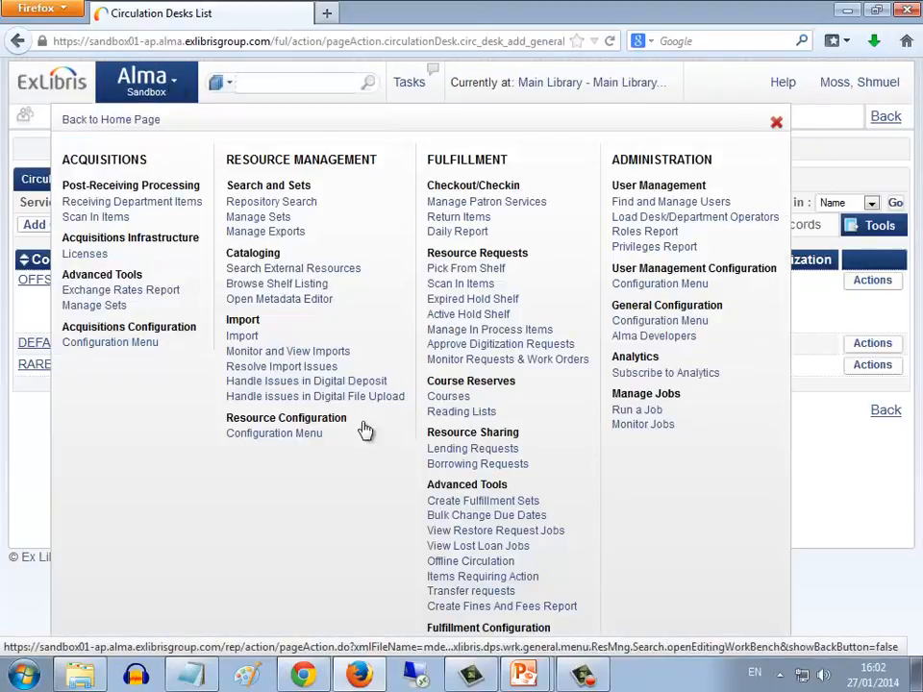
click(484, 652)
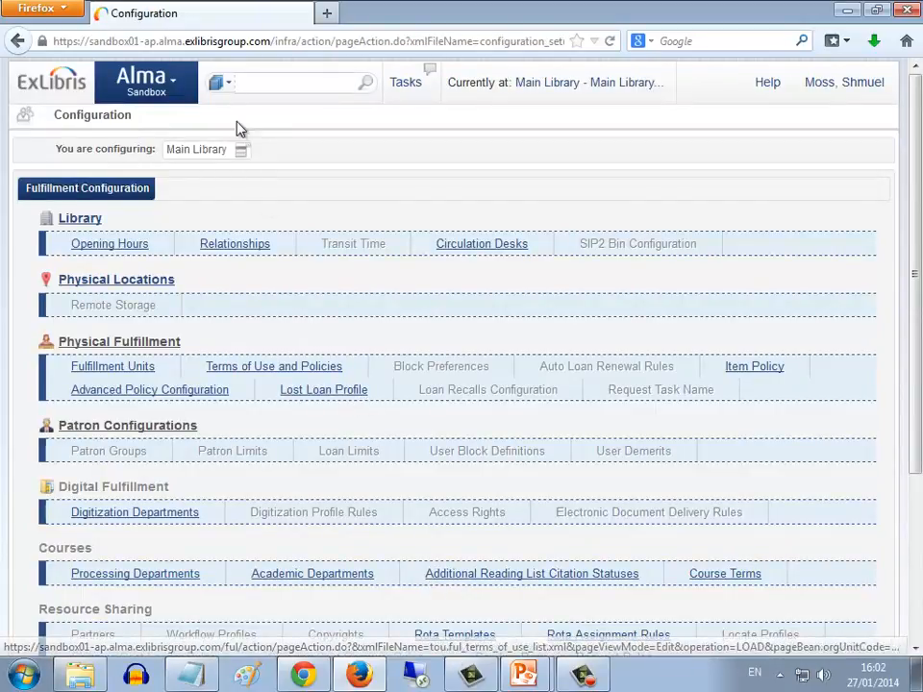
click(242, 151)
click(238, 207)
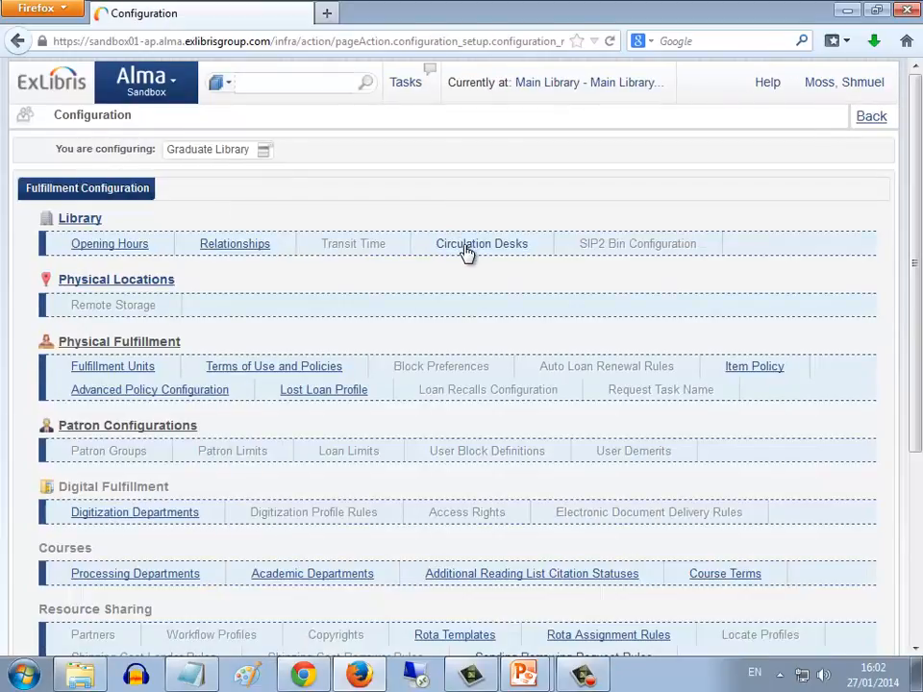
click(252, 244)
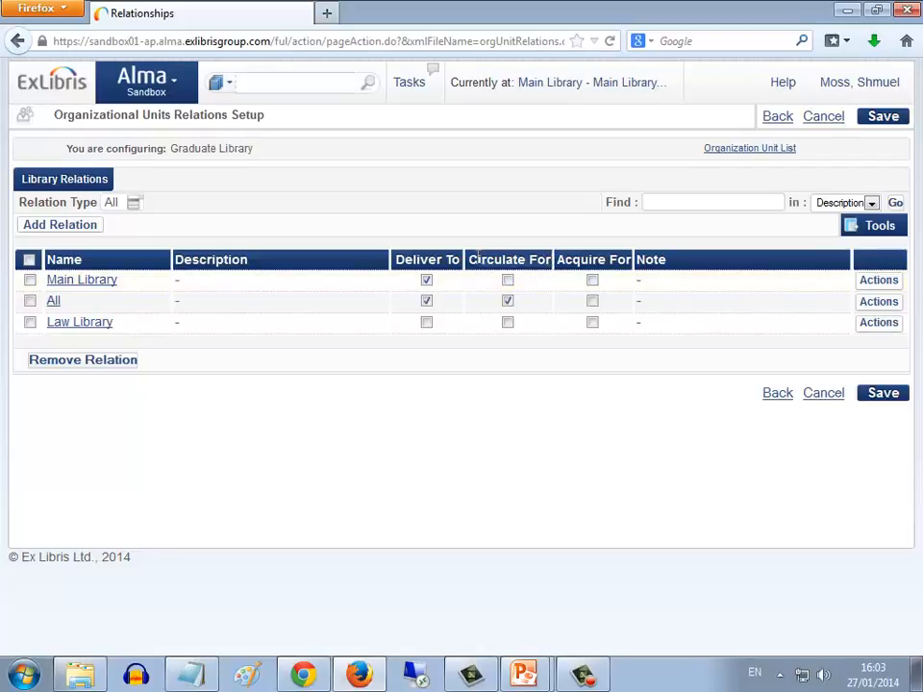
Enable Circulate For on the Graduate Library's Main Library relation and save, confirming removal of the overlapping relationships
click(508, 281)
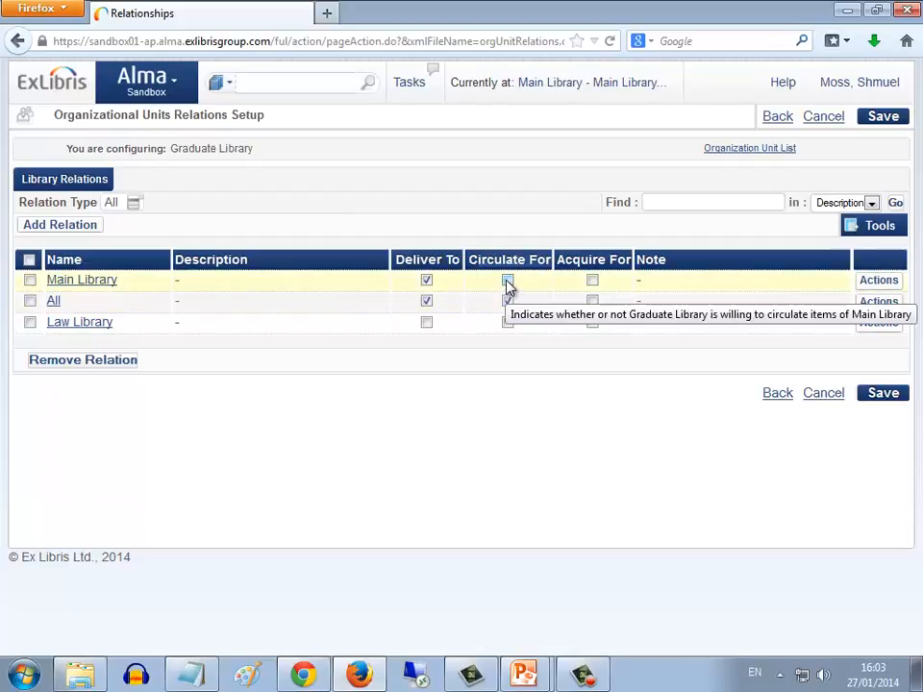
click(507, 280)
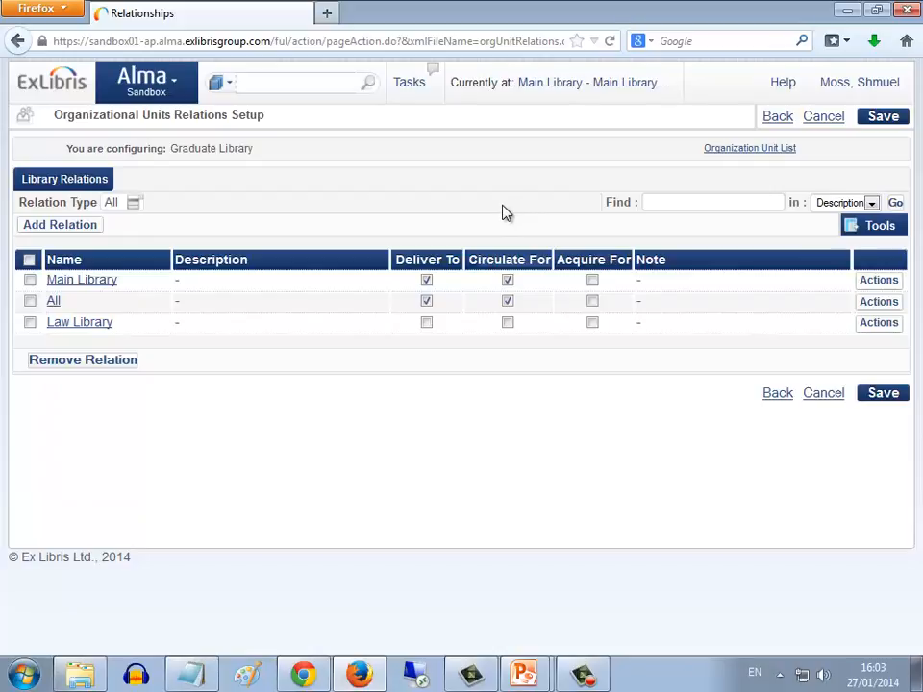
click(879, 394)
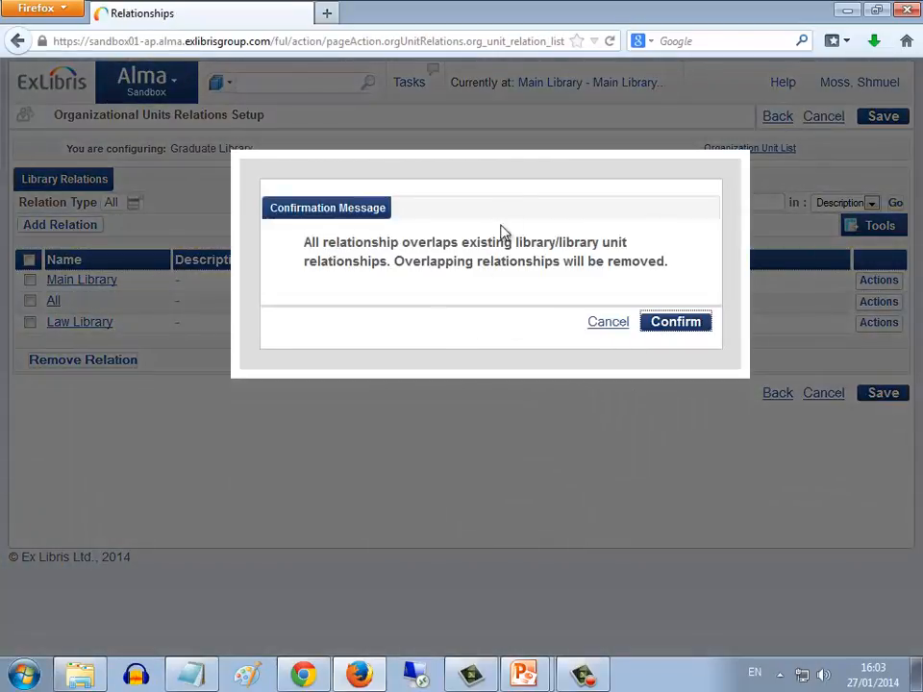
drag(518, 172, 499, 428)
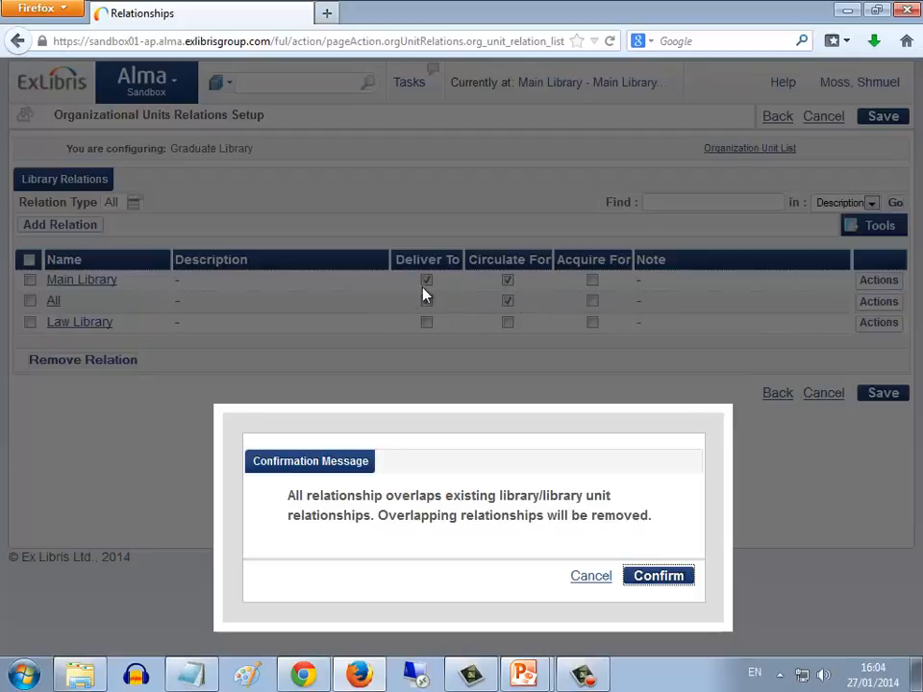
click(659, 577)
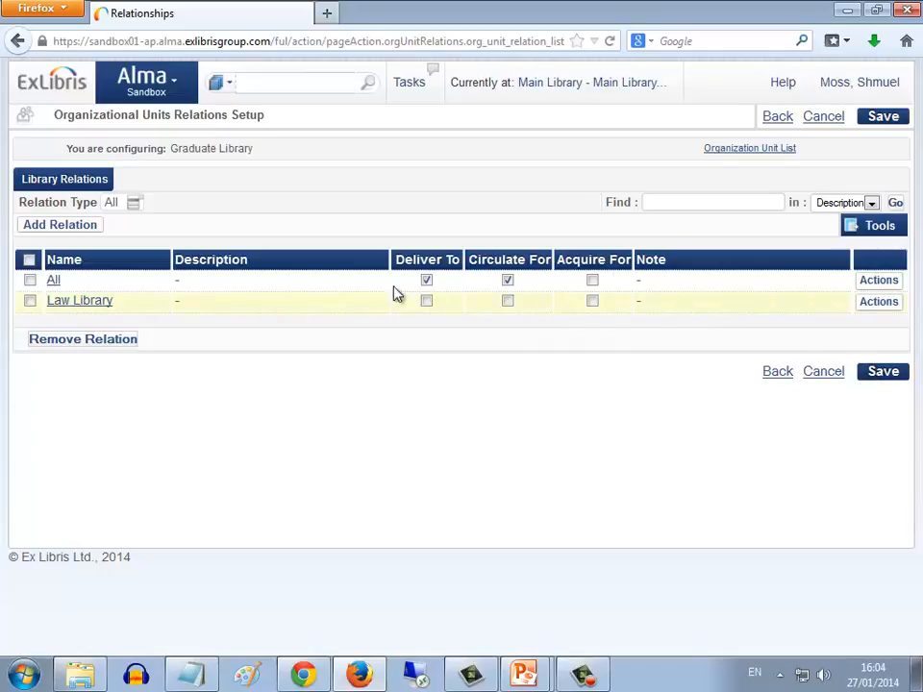
click(885, 378)
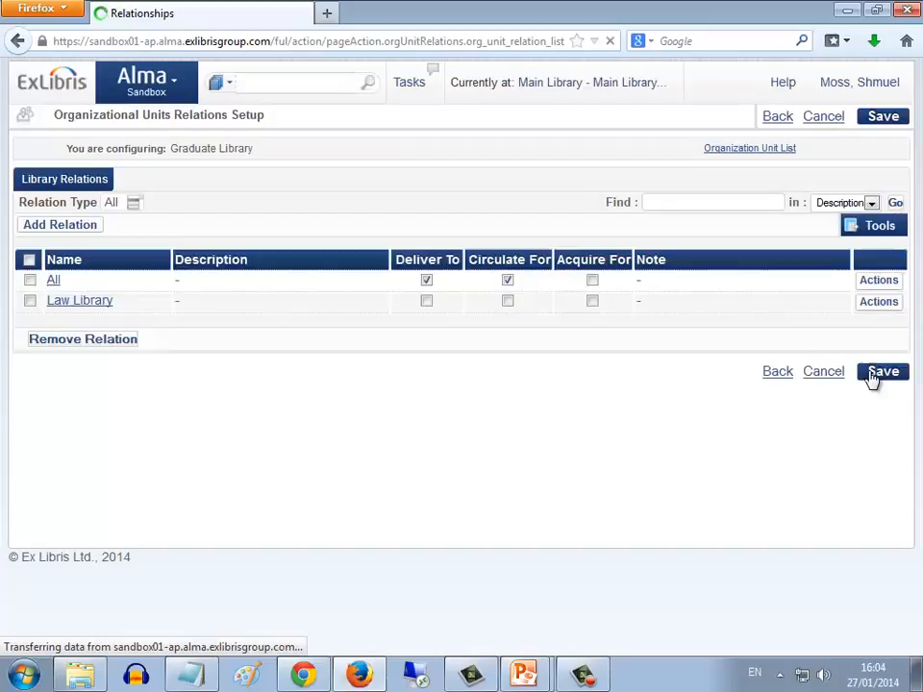
Return to the Chrome Alma session, identify the requesting patron and loan them the item with barcode 56293869
key(alt+Tab)
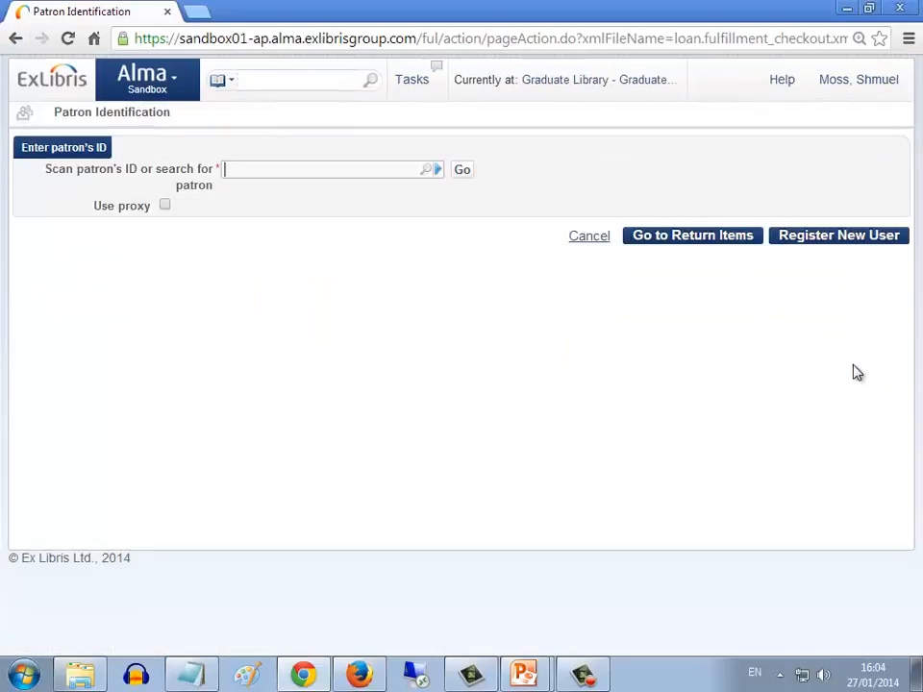
text(shmuel)
click(320, 197)
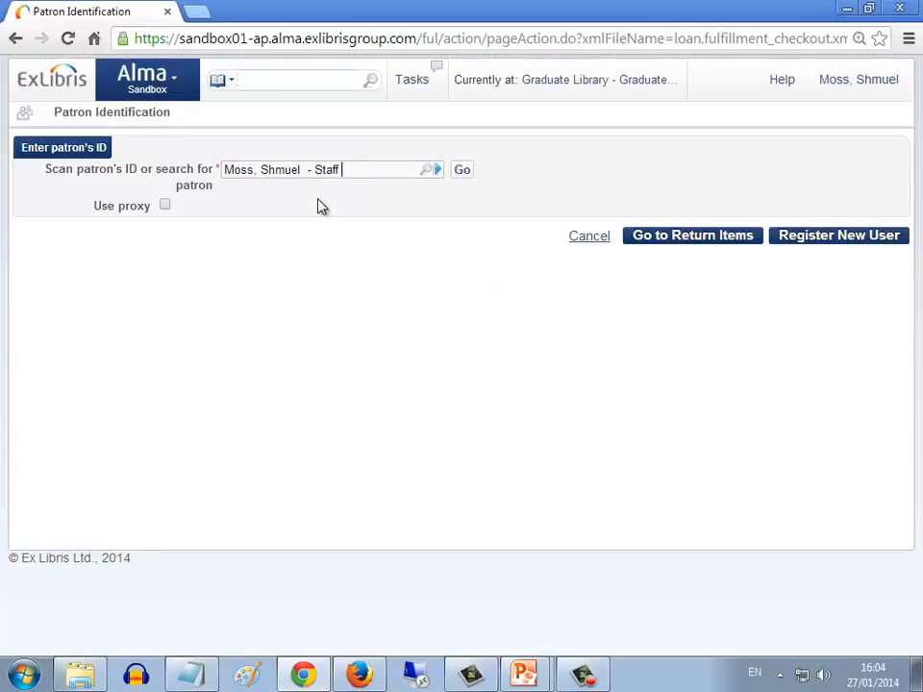
click(463, 174)
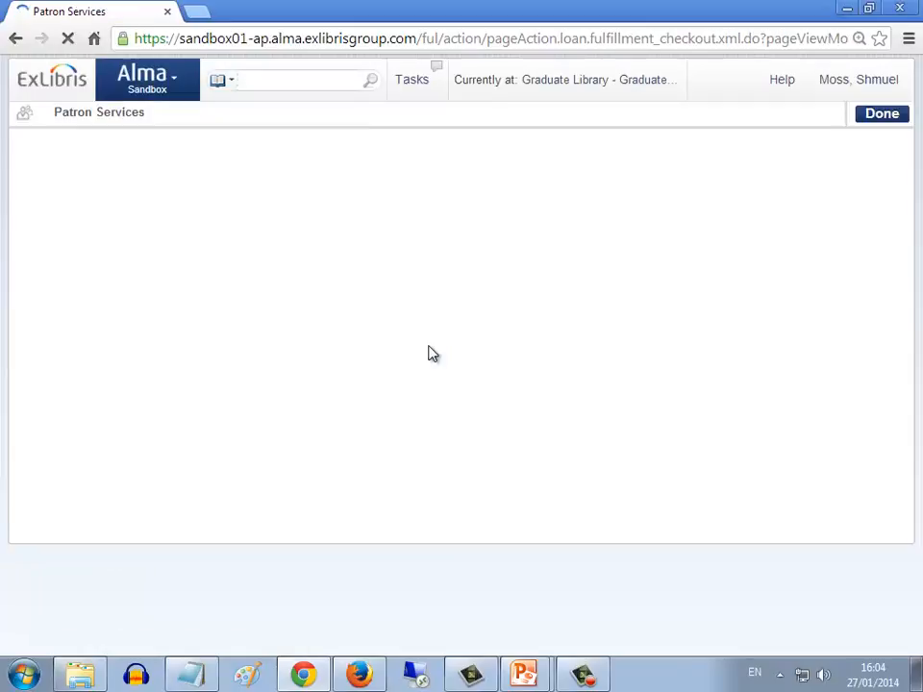
text(56293869)
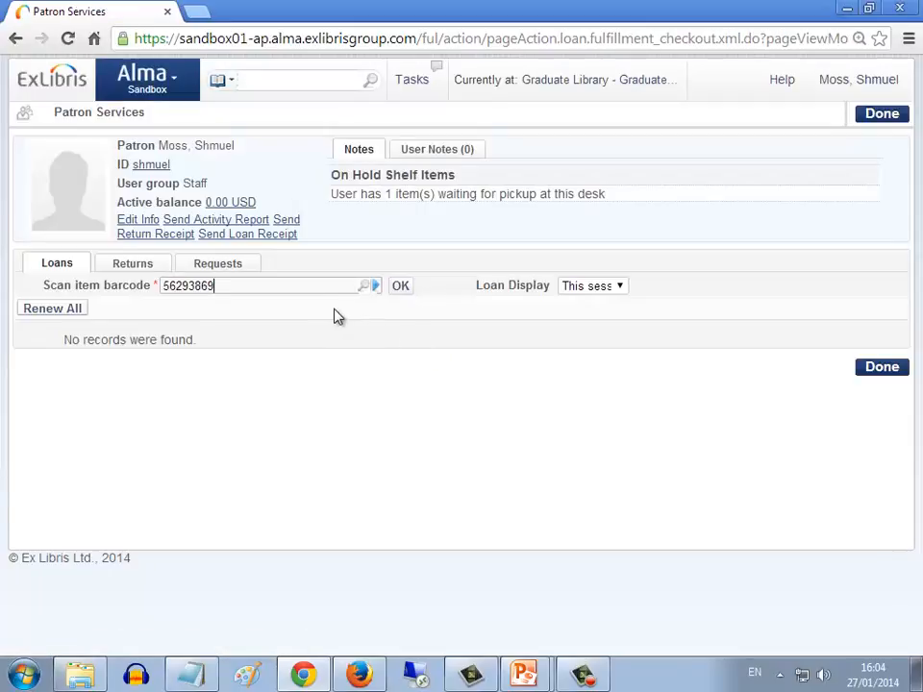
click(400, 289)
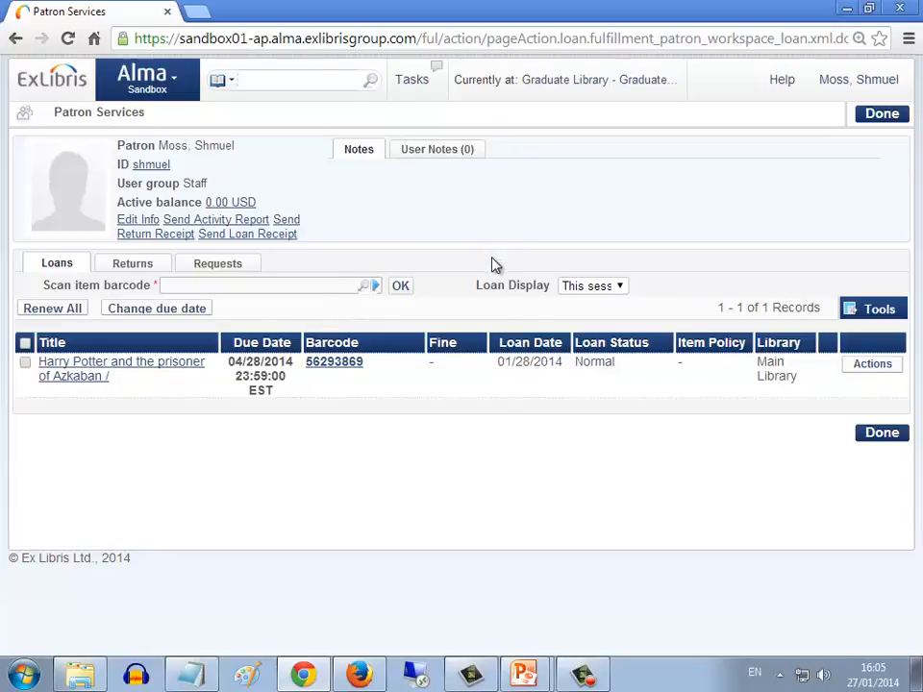
Change the current desk to Main Library - Main Library Circulation
click(569, 82)
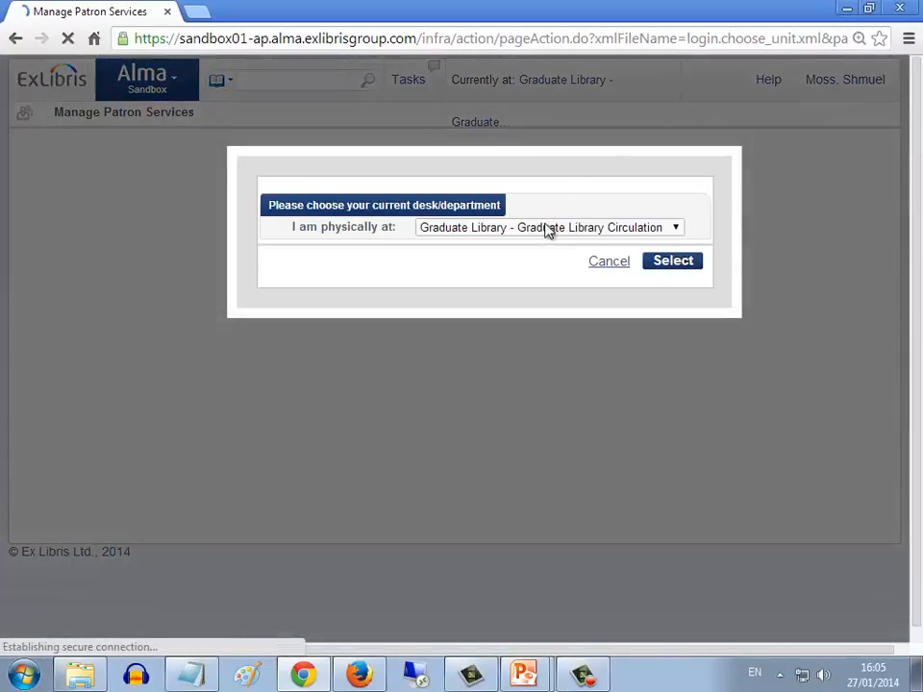
click(545, 228)
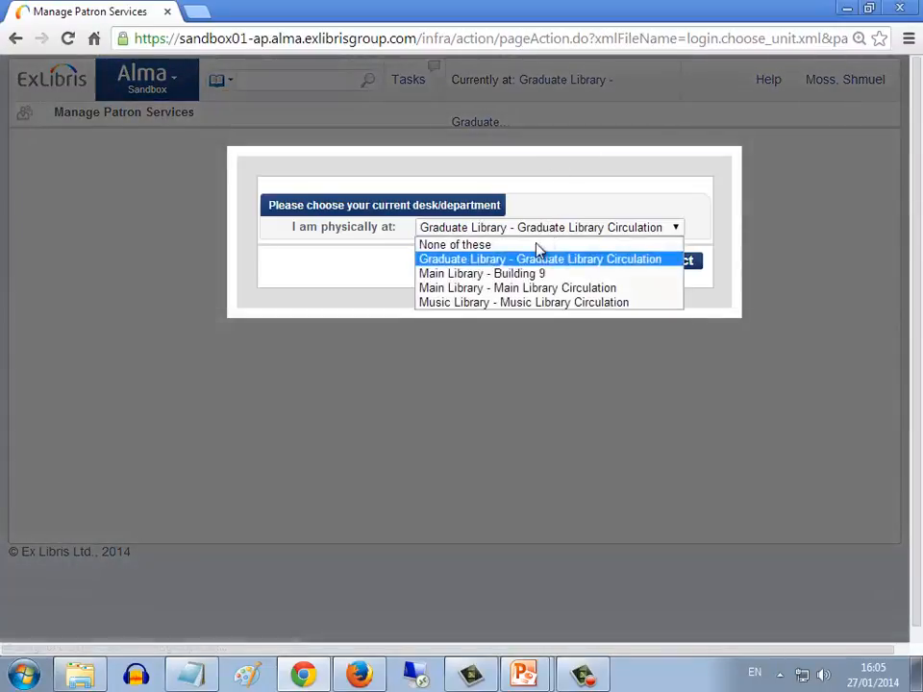
click(509, 290)
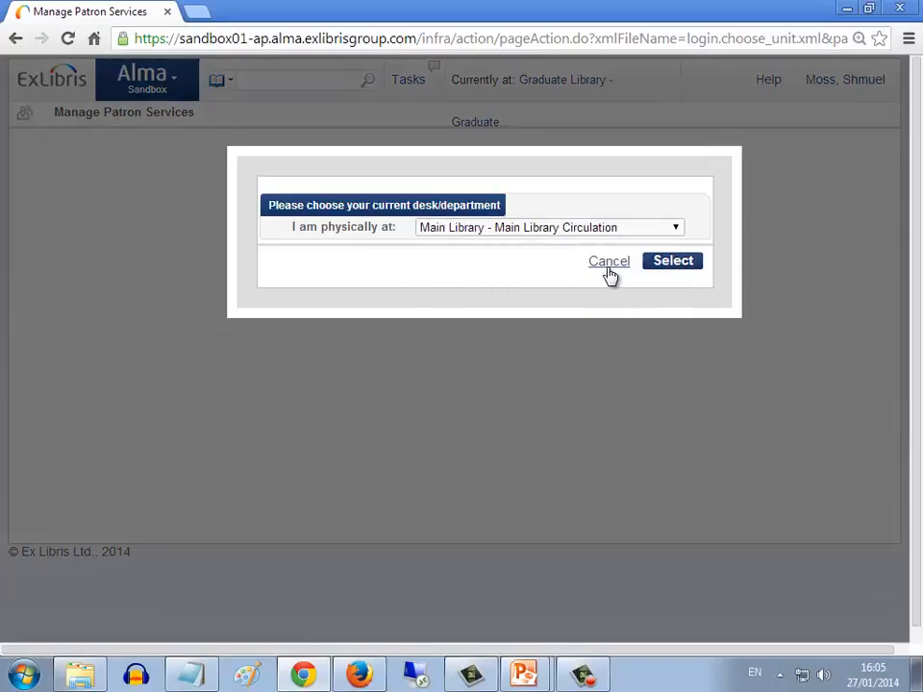
click(663, 266)
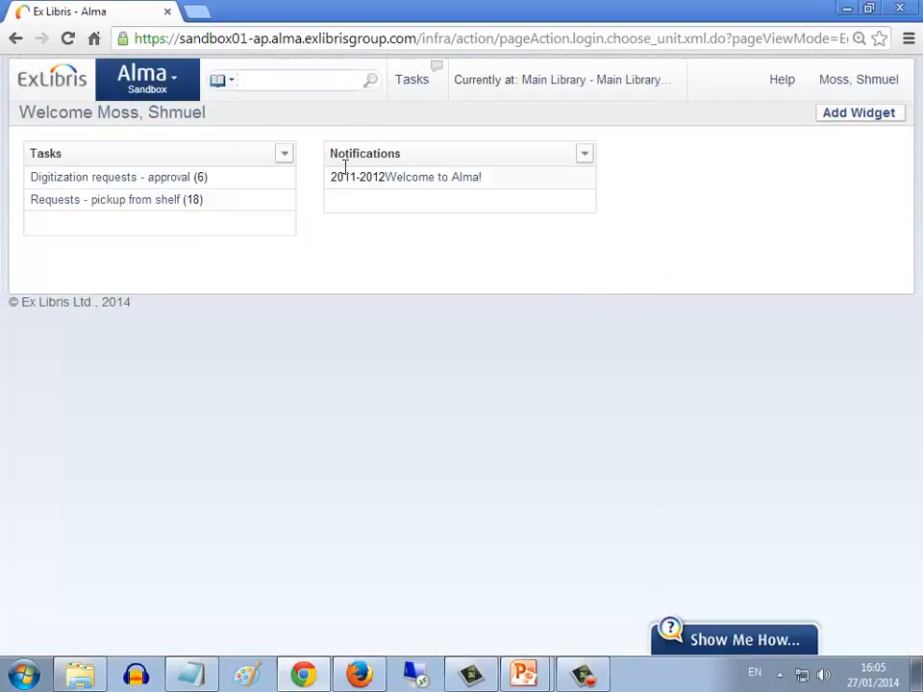
Search the repository for "harry potter" and copy barcode 56292868 of the Main Library's Harry Potter and the sorcerer's stone
click(287, 82)
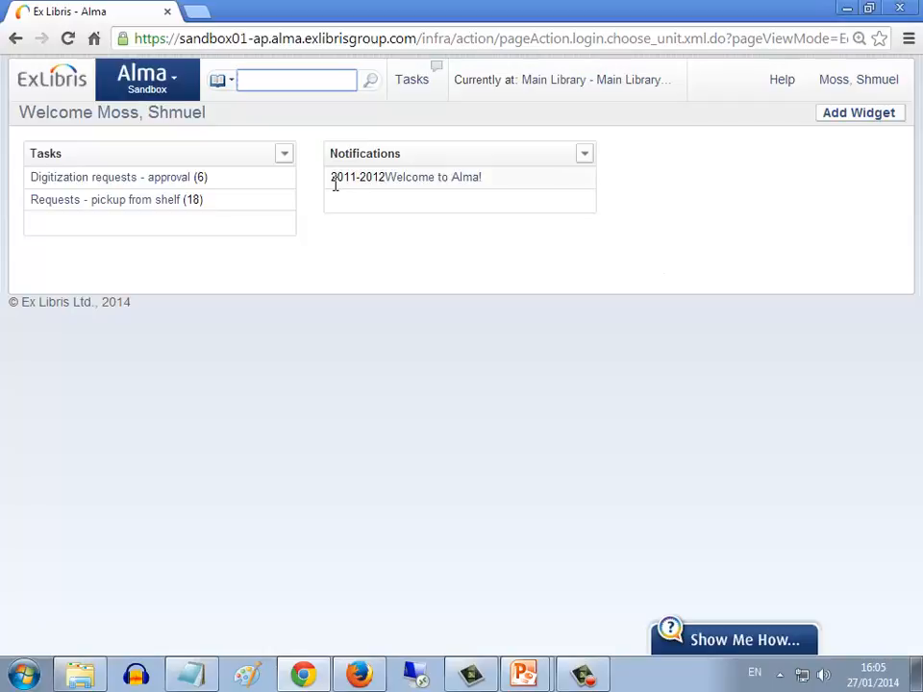
text(harry potter)
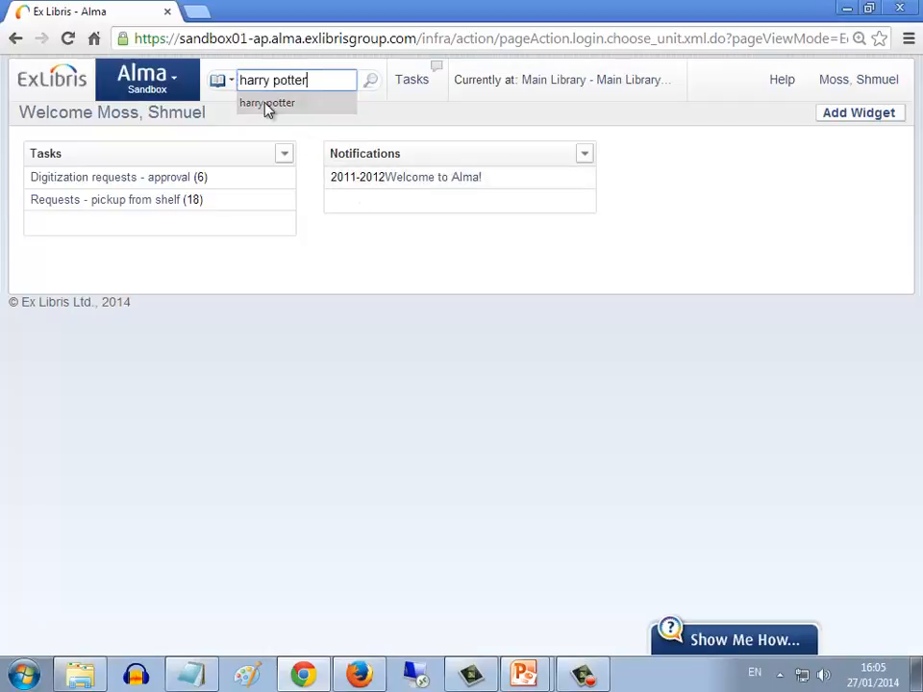
click(268, 105)
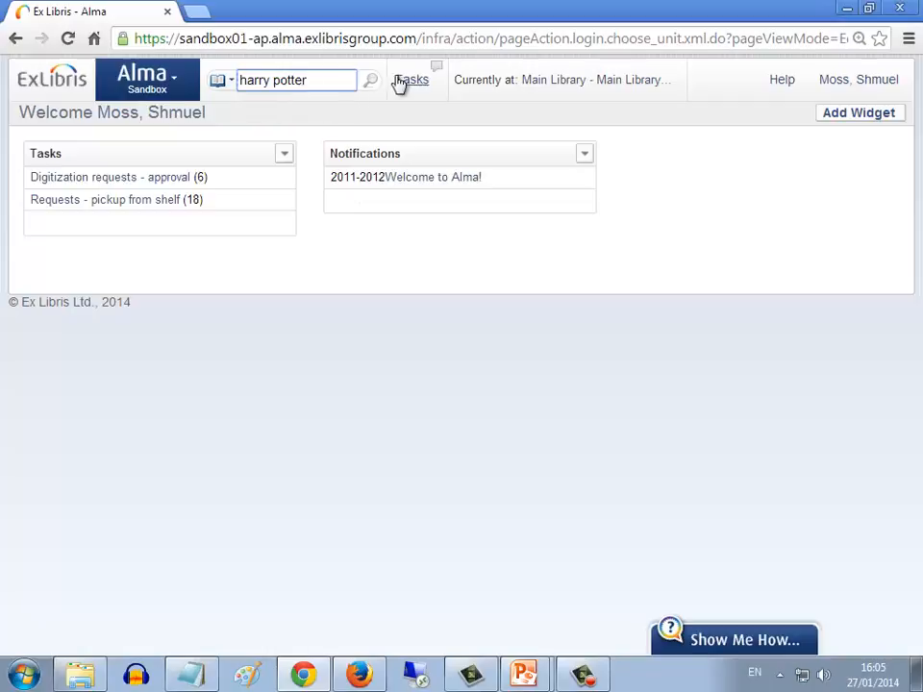
click(371, 82)
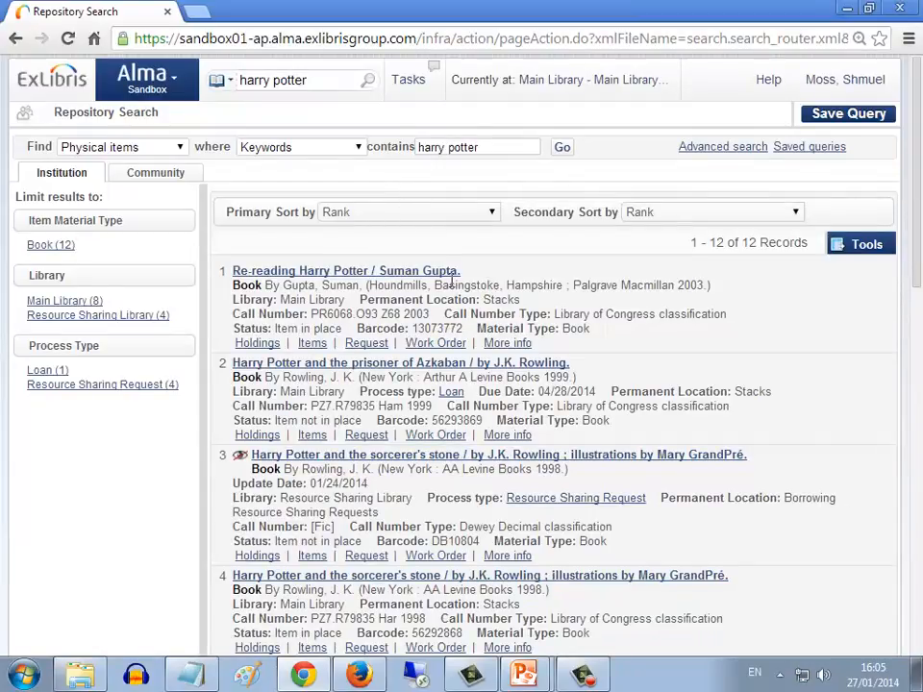
scroll(448, 293, down, 1)
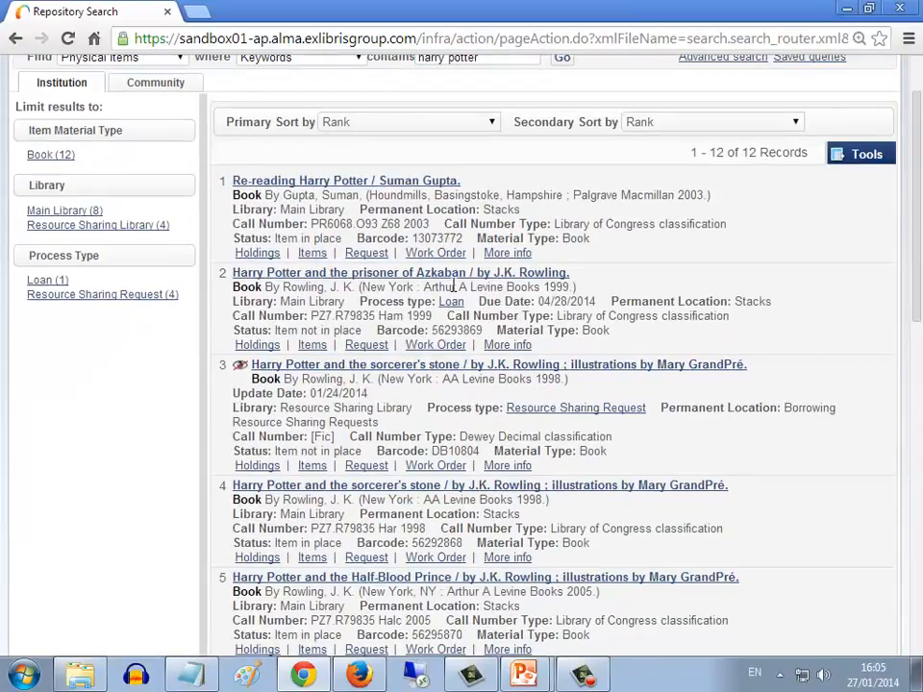
double_click(454, 539)
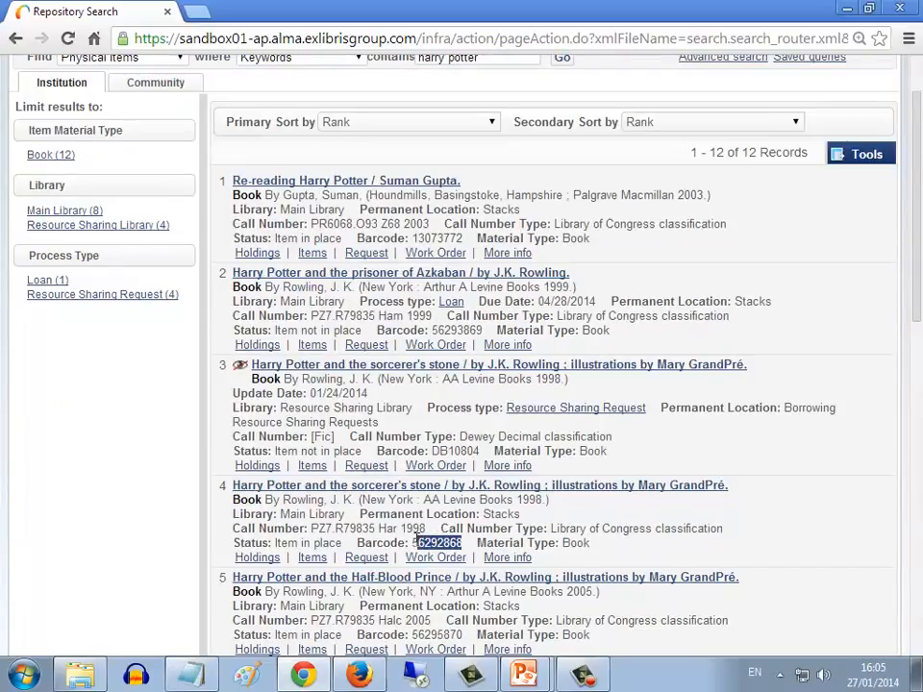
right_click(417, 543)
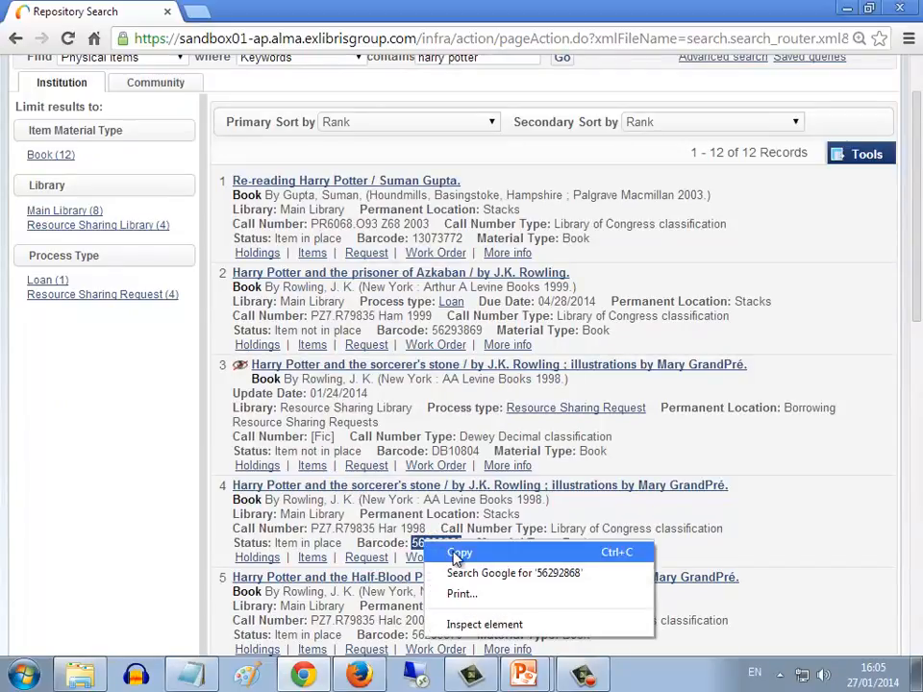
click(437, 553)
scroll(432, 497, up, 2)
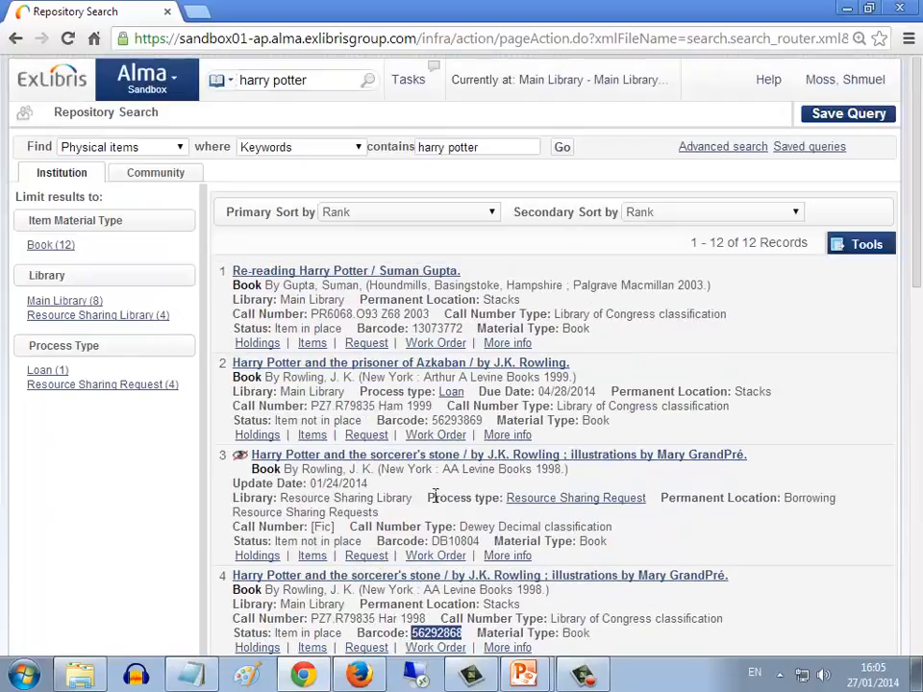
Open Manage Patron Services at the Main Library desk and identify the staff patron who is borrowing the item
click(177, 84)
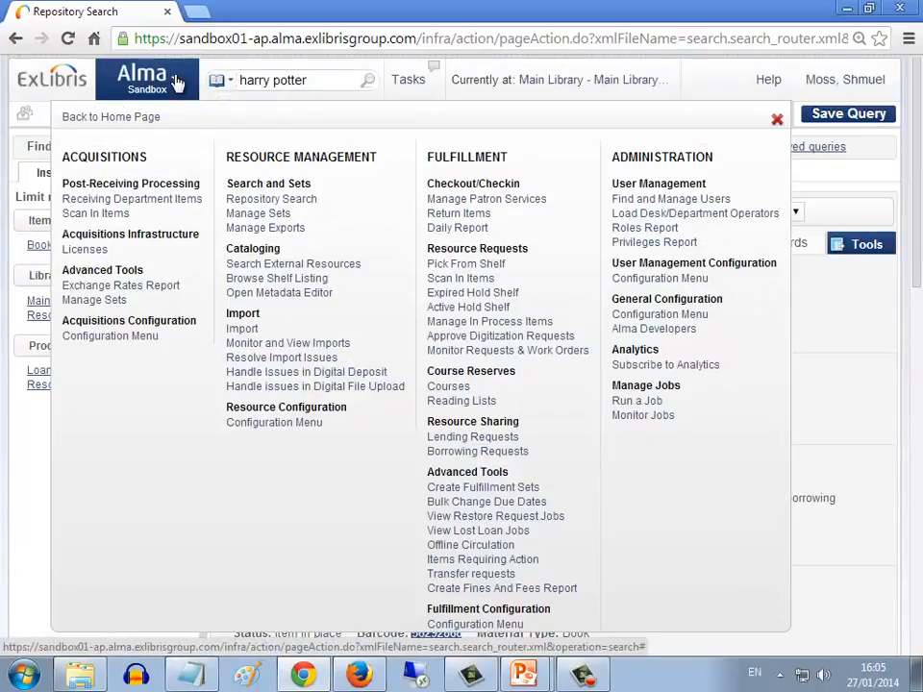
click(456, 200)
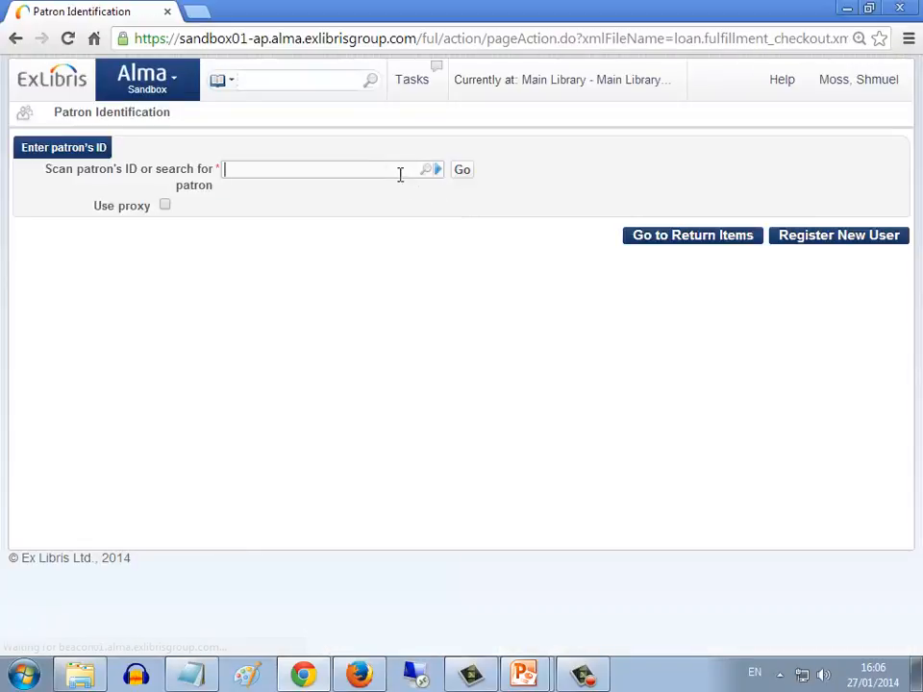
text(shmuel)
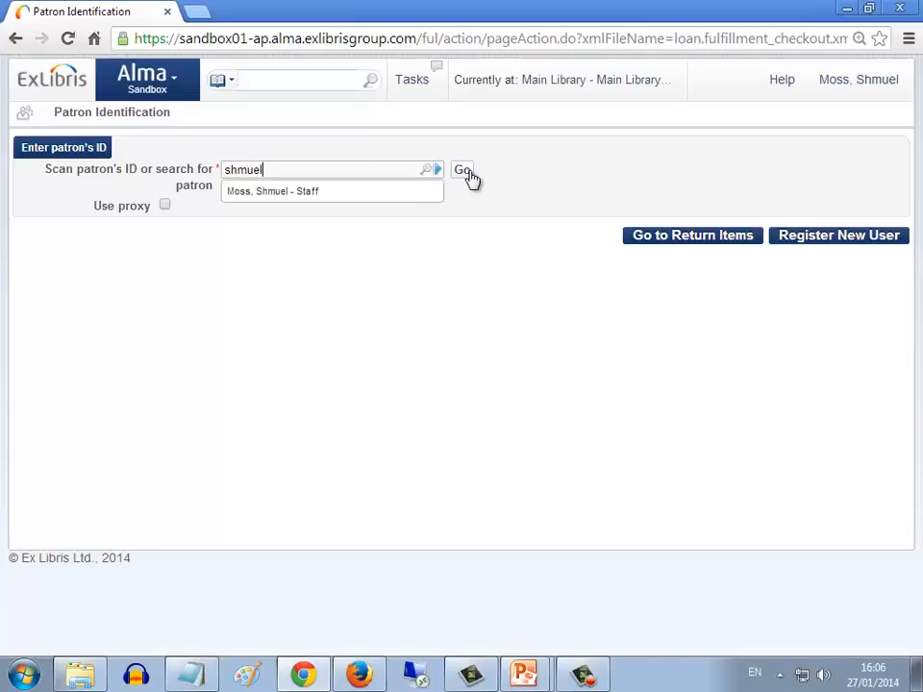
click(387, 199)
click(461, 179)
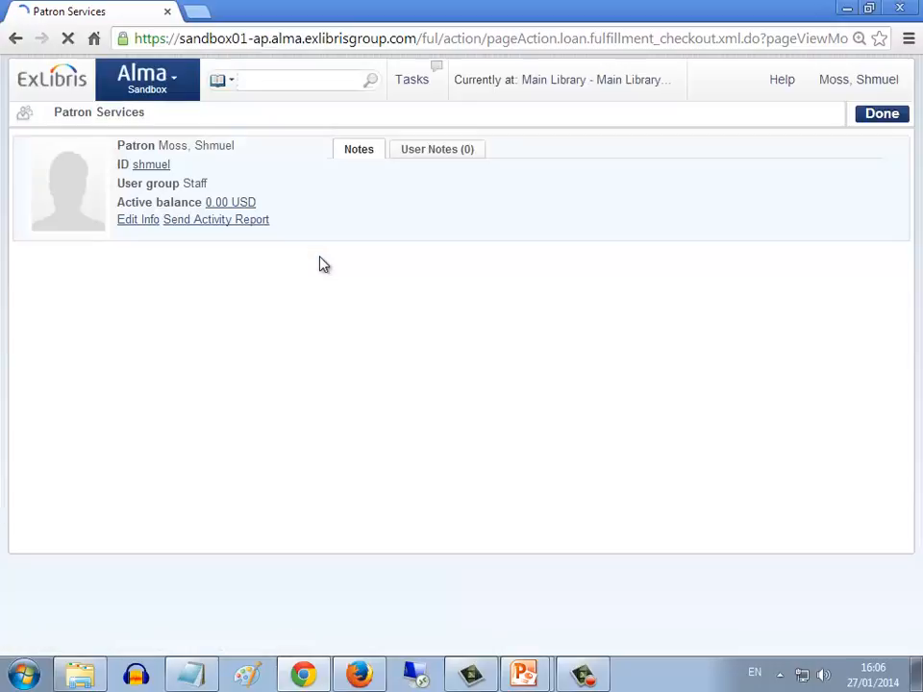
Loan the patron the item with barcode 56292868, overriding the loan block, and check its loan date and due date
text(56292868)
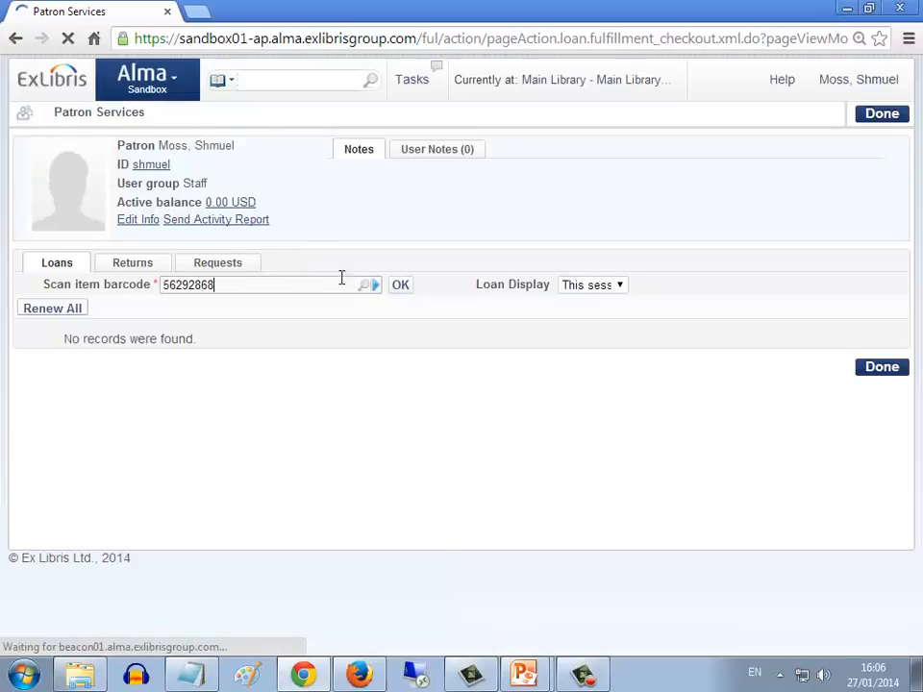
click(400, 286)
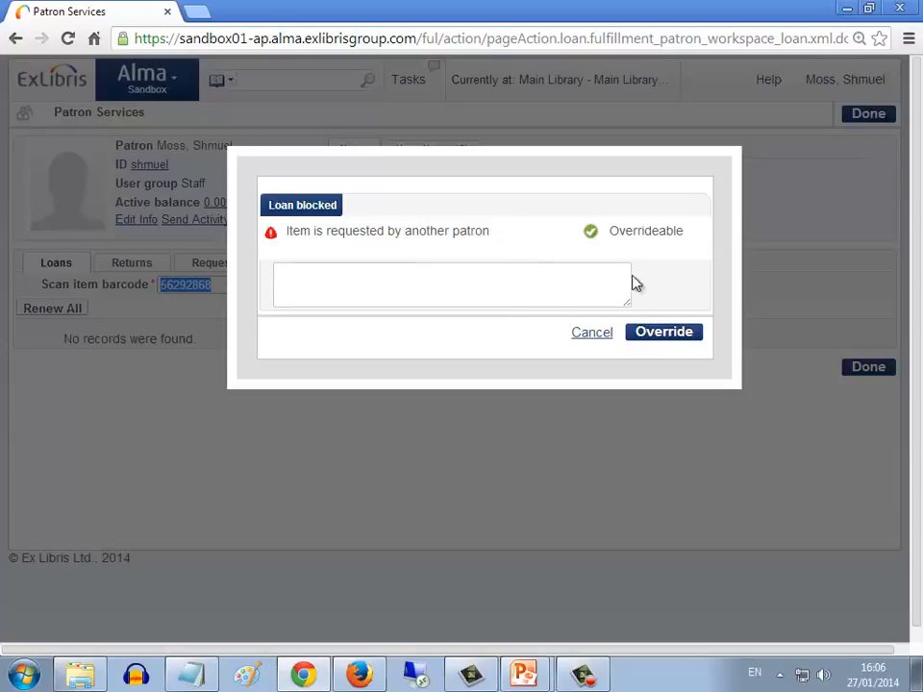
click(668, 333)
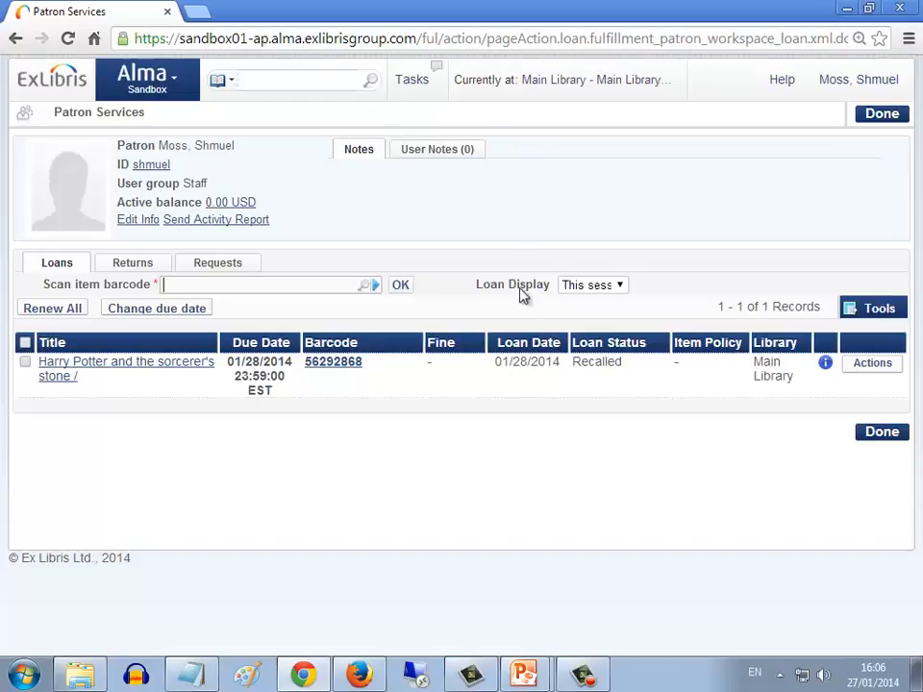
drag(495, 363, 558, 367)
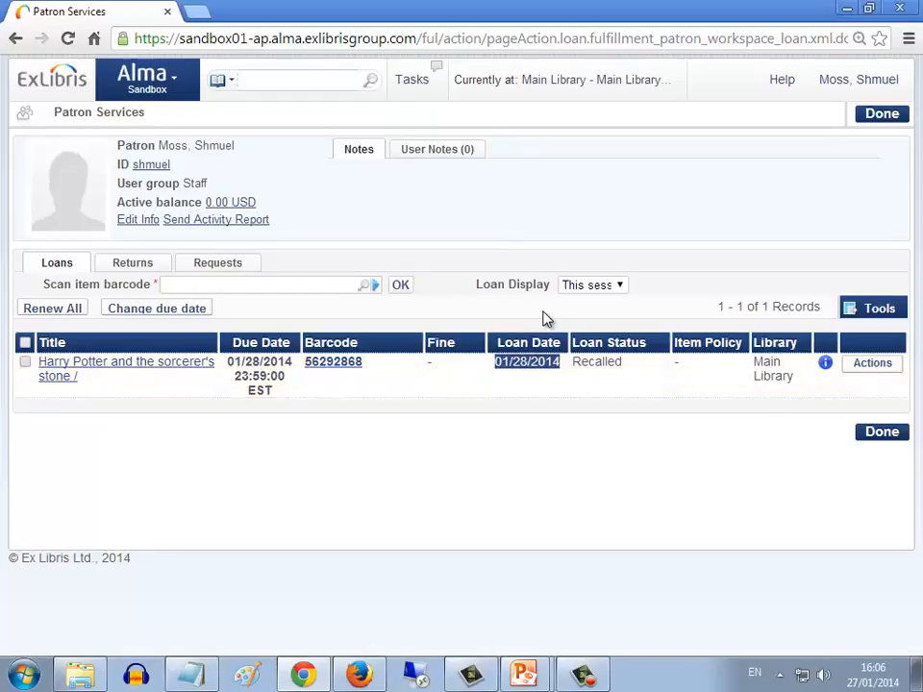
drag(229, 360, 289, 381)
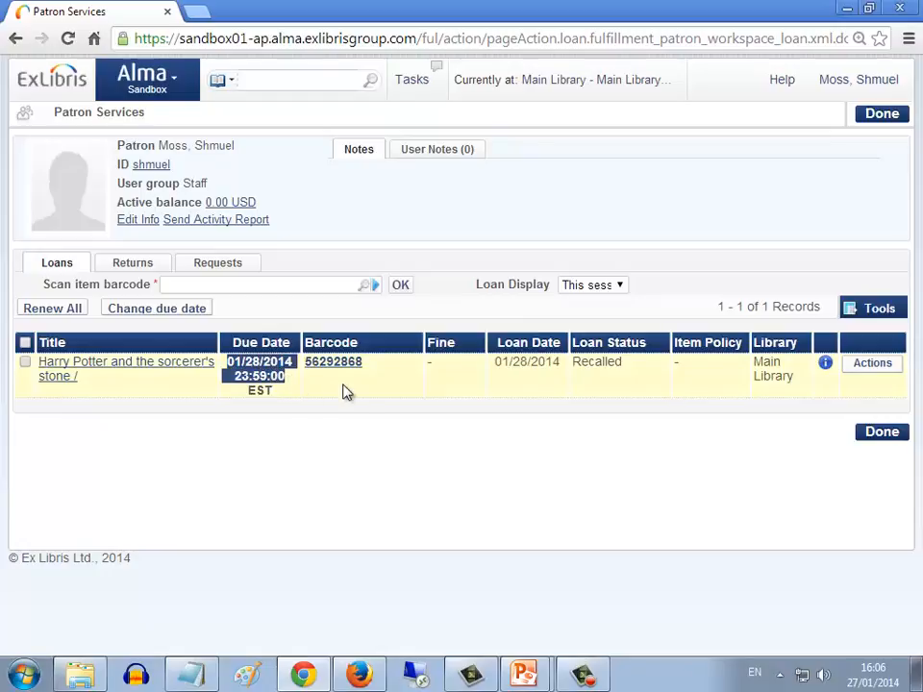
click(348, 391)
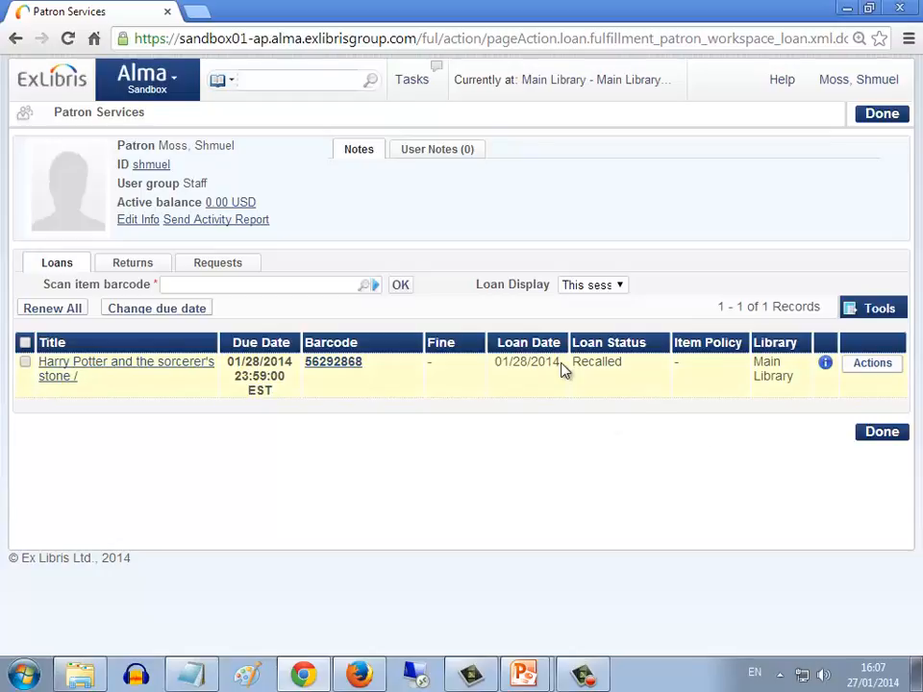
Delete the patron's loan of Harry Potter and the sorcerer's stone
click(173, 85)
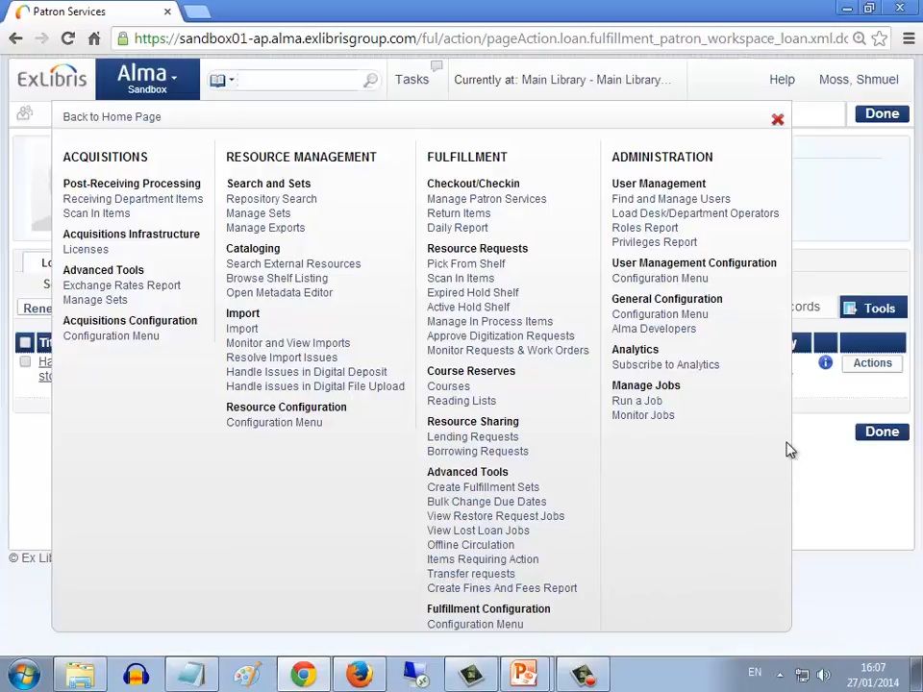
click(872, 363)
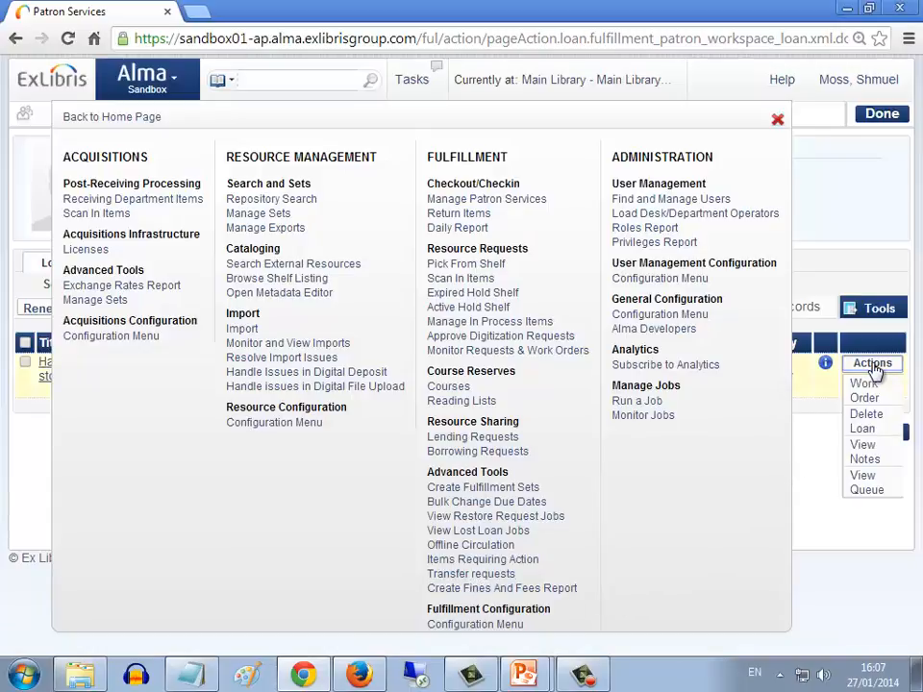
click(865, 426)
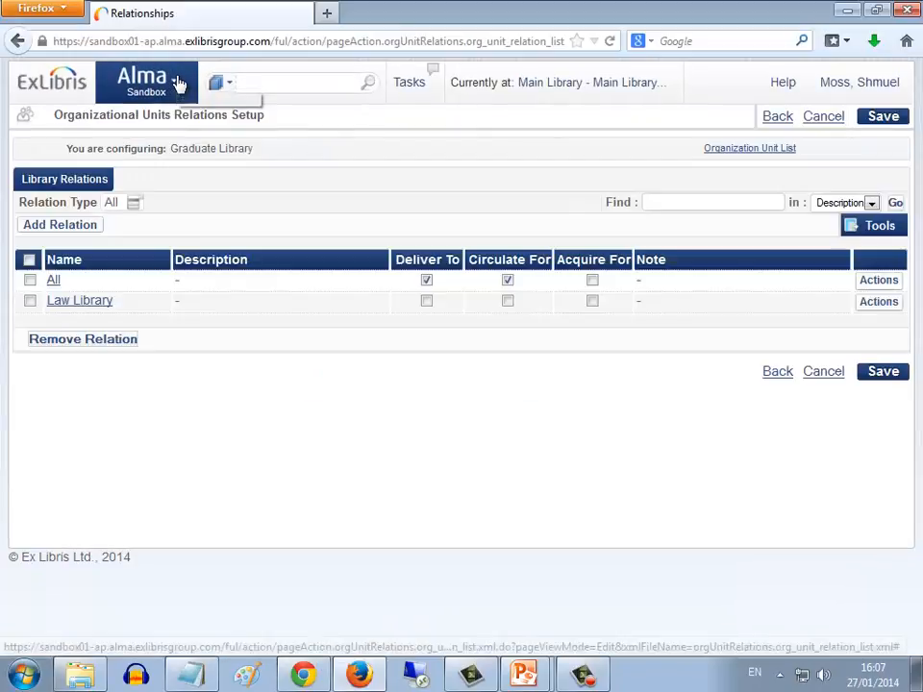
In the Firefox Alma session, switch the fulfillment configuration to Training - Sandbox and open the General fulfillment unit
click(179, 86)
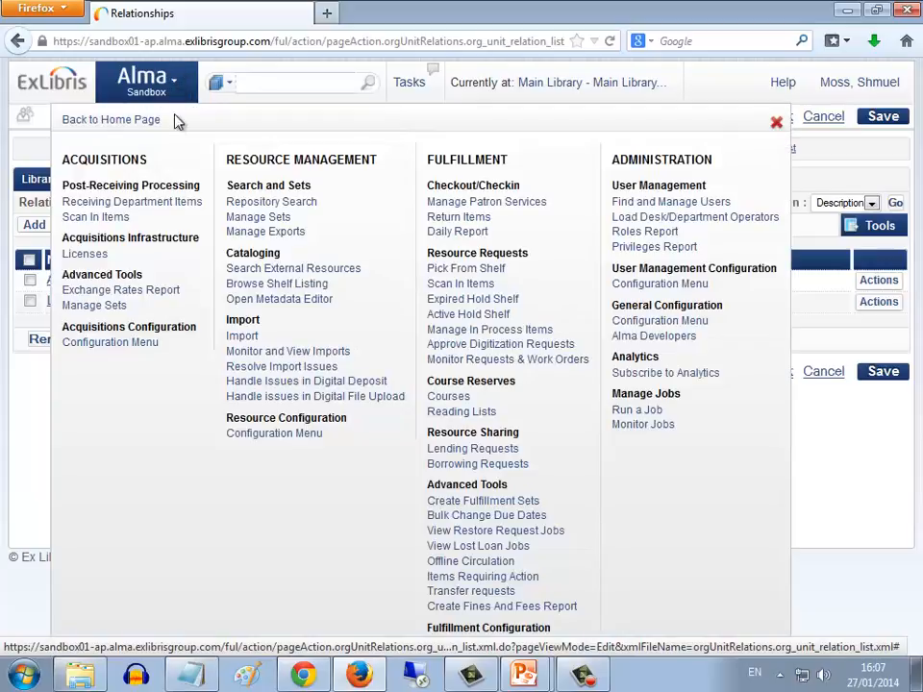
click(490, 645)
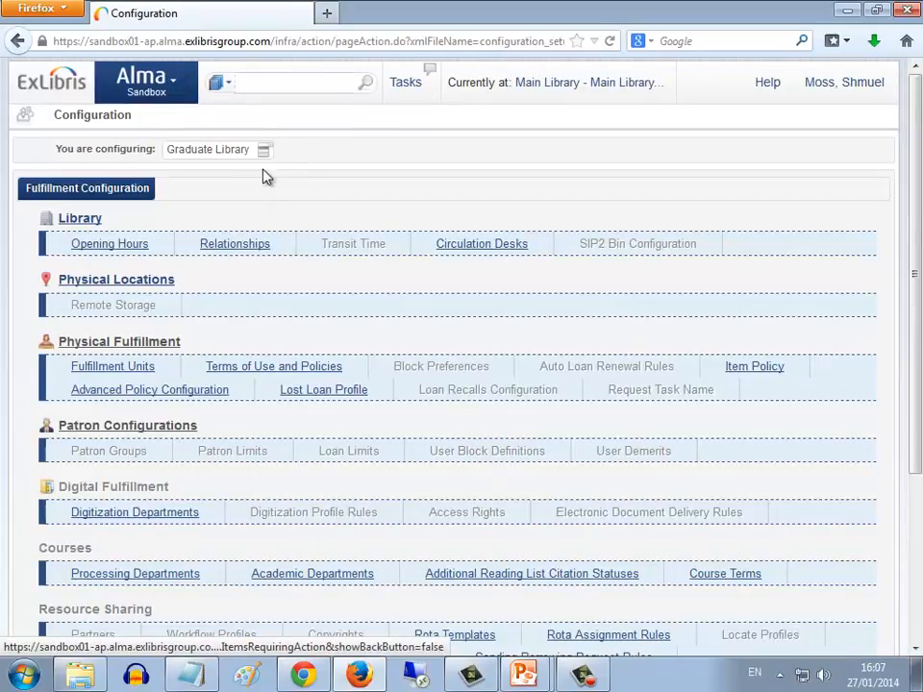
click(263, 150)
click(262, 167)
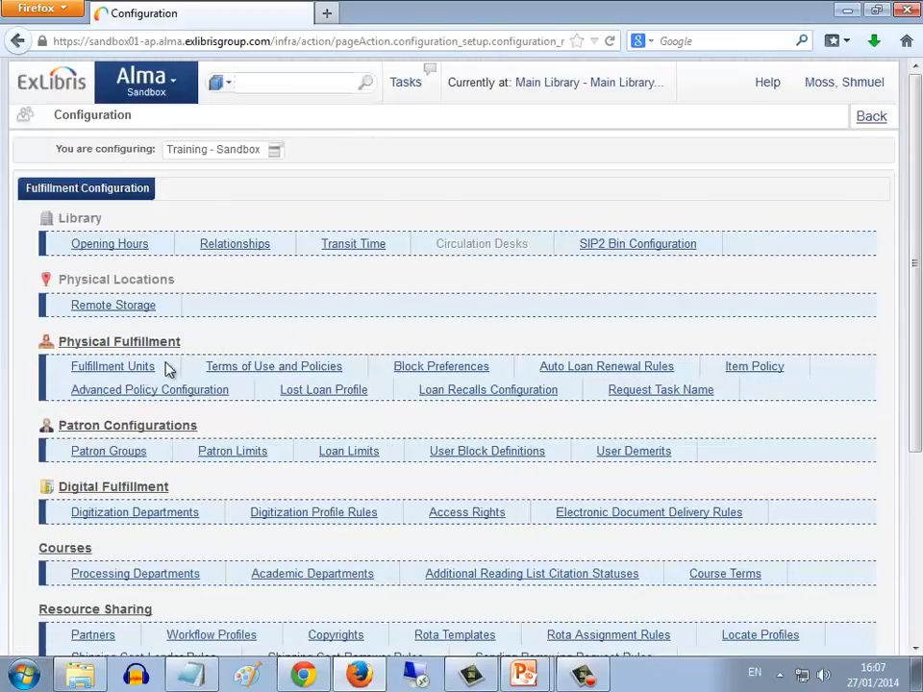
click(135, 370)
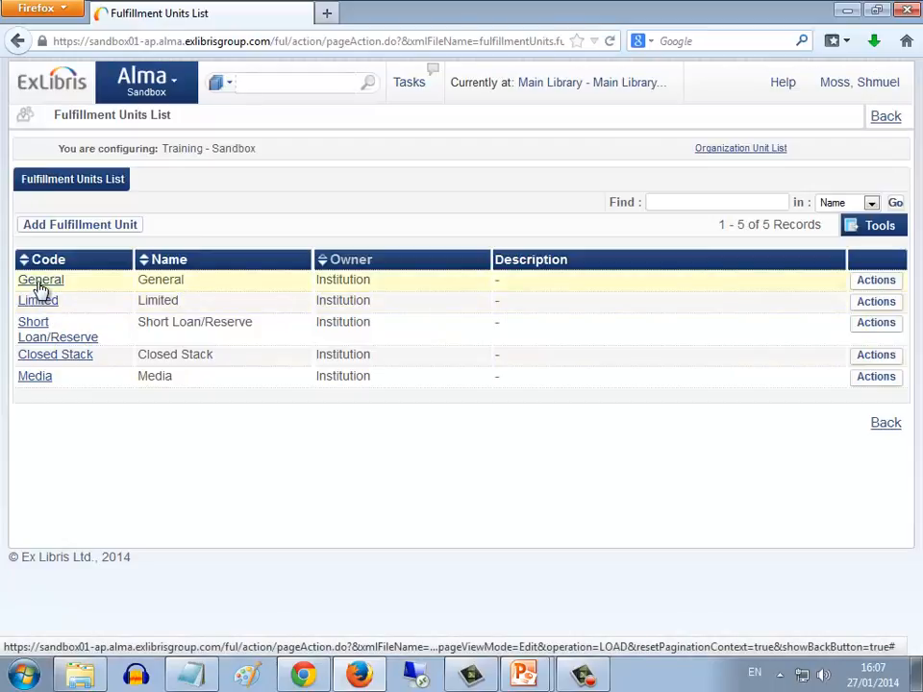
click(40, 286)
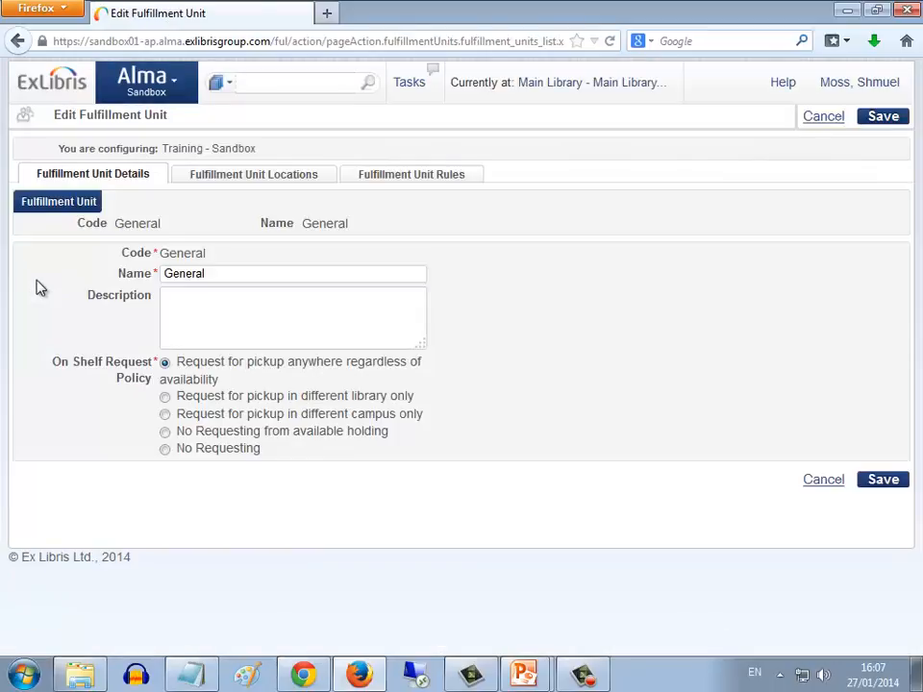
Open the General unit's 3 Month Staff General loan rule, check its user group value and show its terms of use details
click(390, 180)
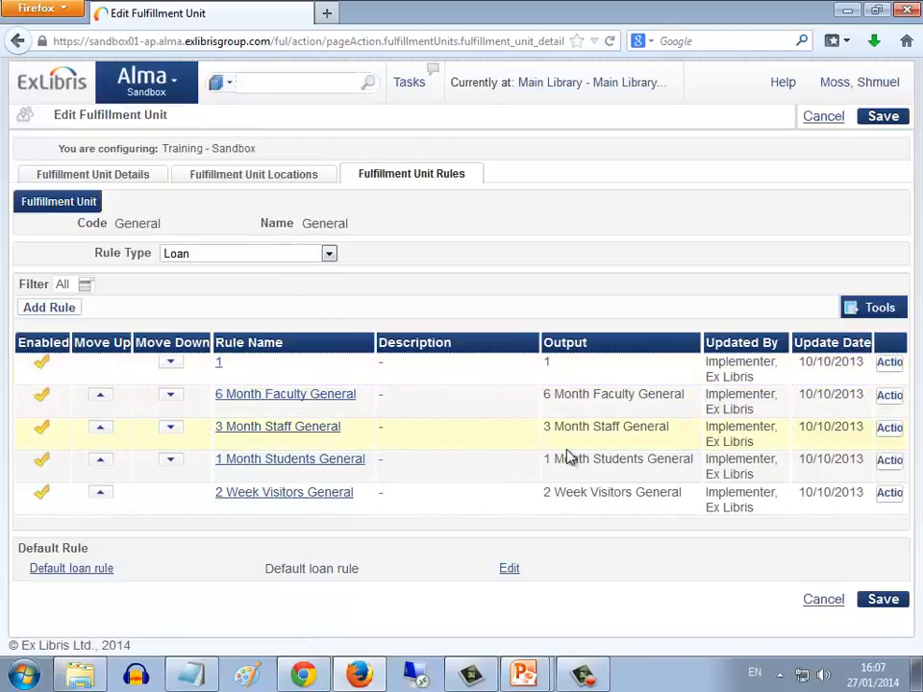
click(885, 431)
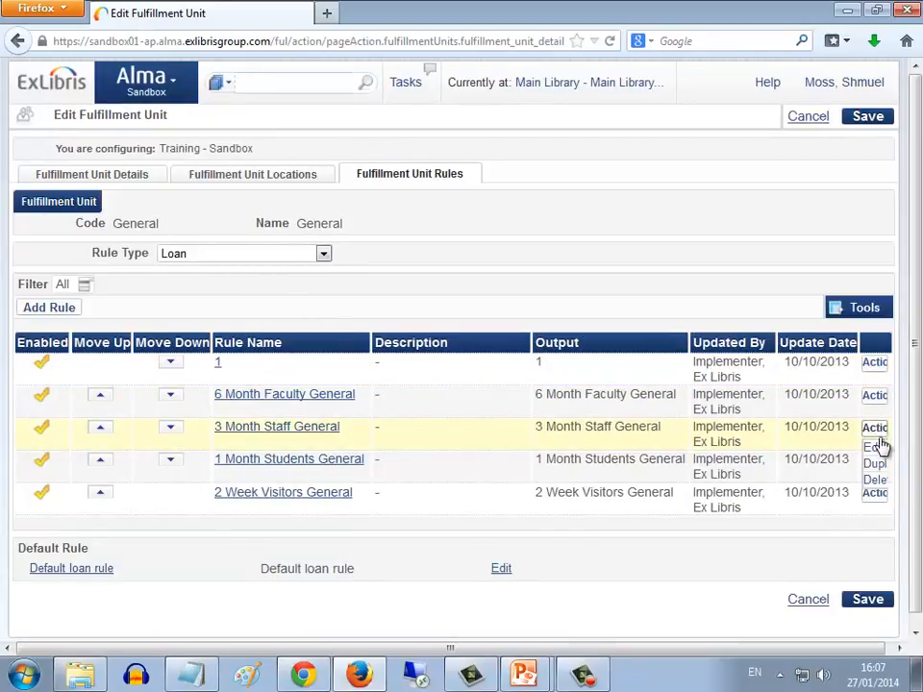
click(875, 454)
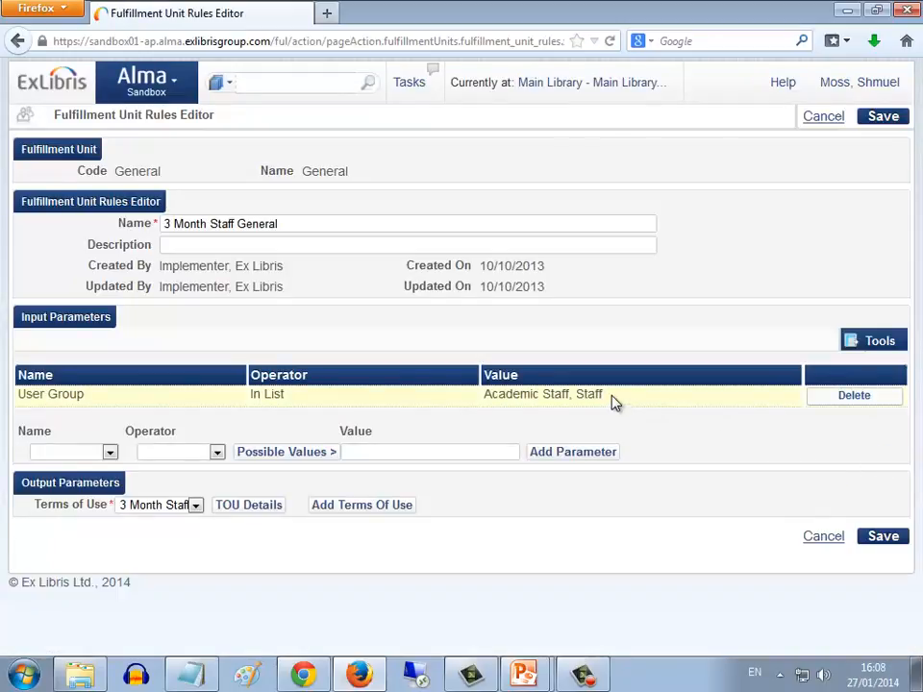
drag(606, 396, 486, 397)
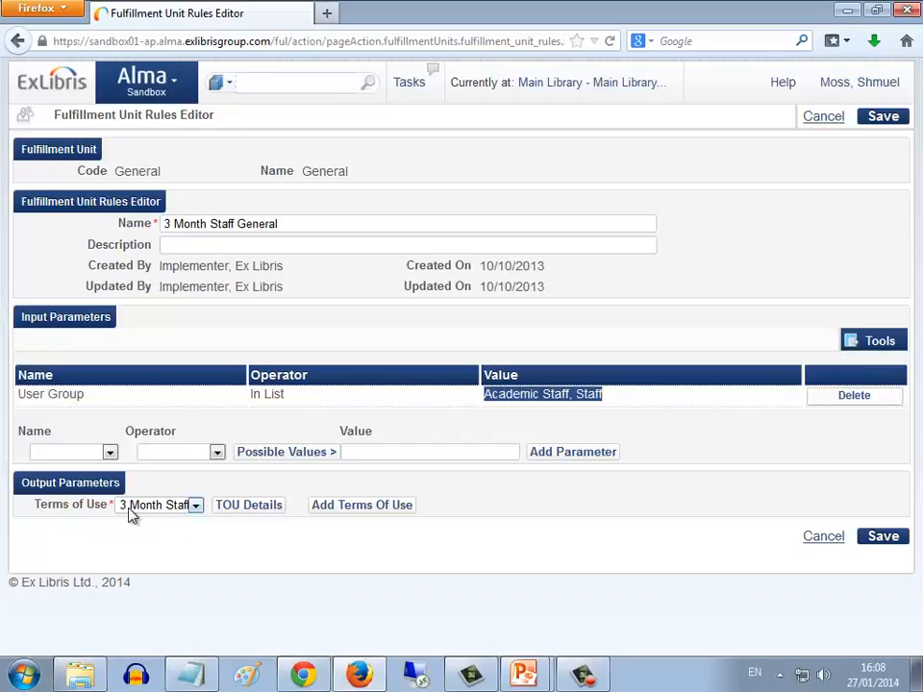
click(248, 507)
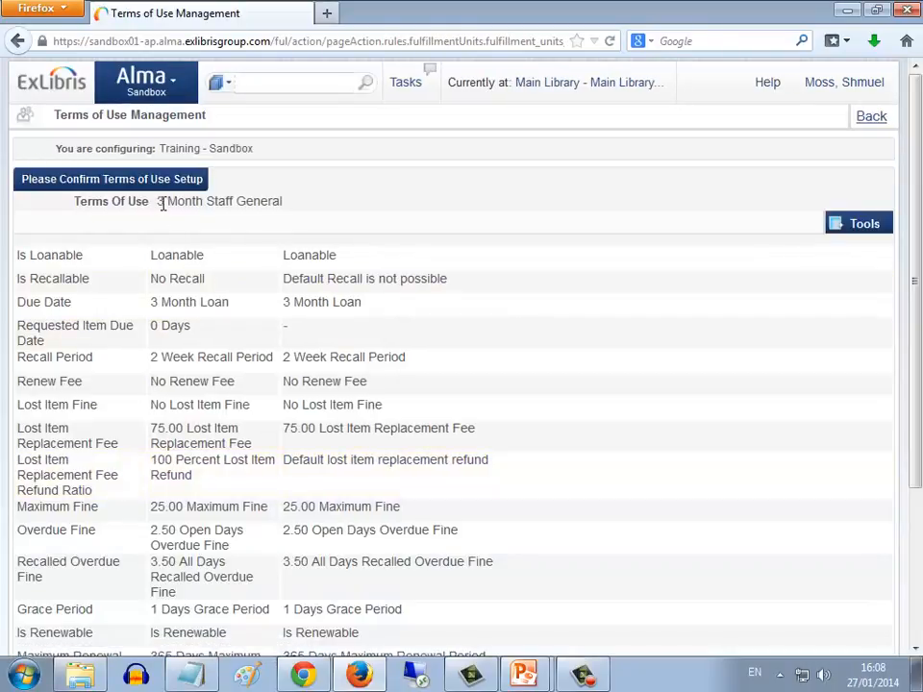
Examine the Due Date and Requested Item Due Date policies in the 3 Month Staff General terms of use
drag(160, 201, 274, 201)
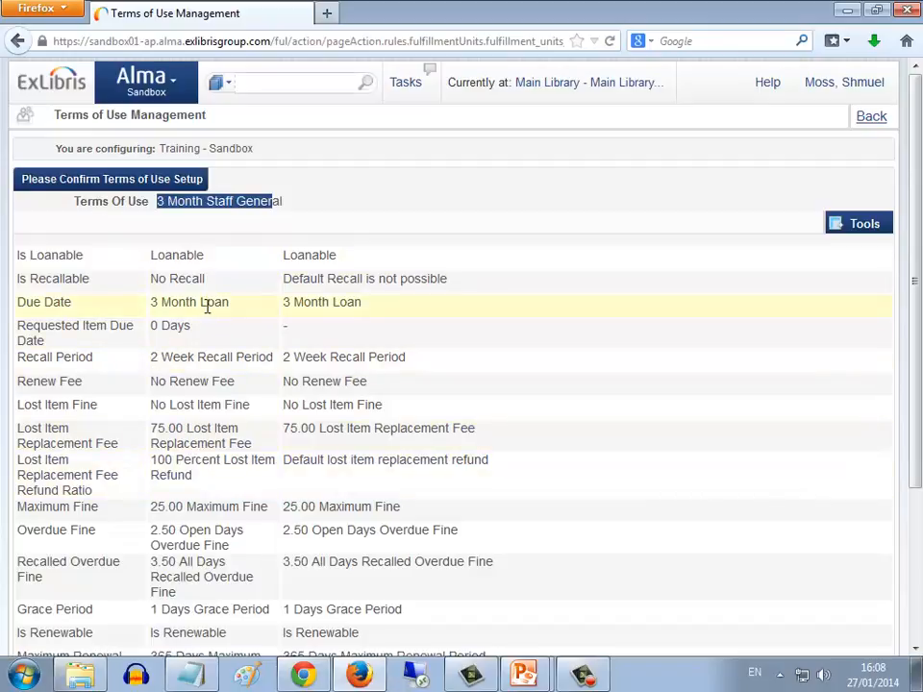
drag(151, 308, 237, 313)
click(257, 315)
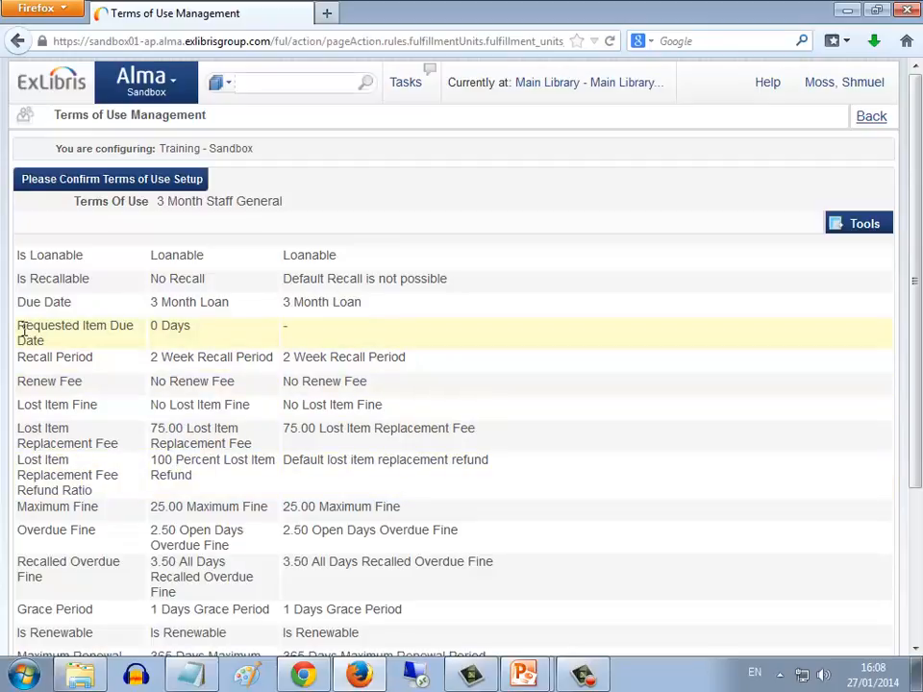
drag(19, 330, 38, 344)
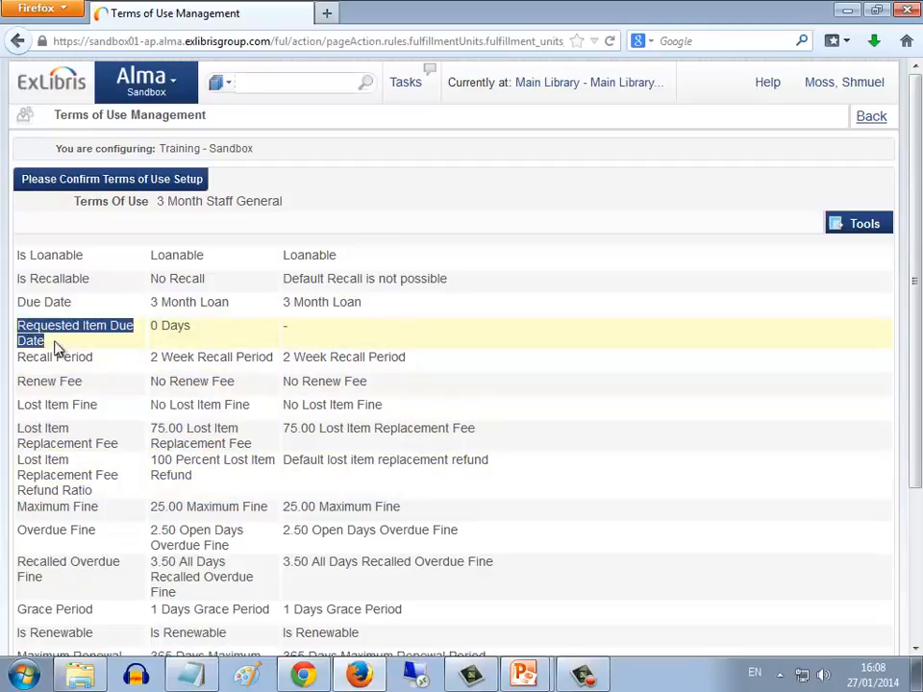
drag(192, 331, 155, 330)
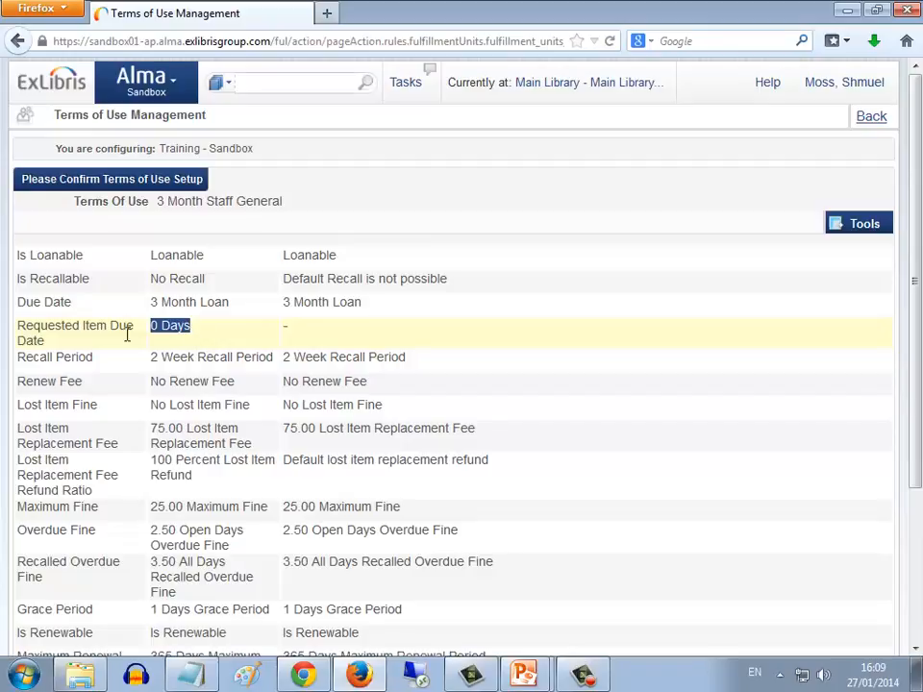
click(50, 352)
drag(47, 344, 15, 328)
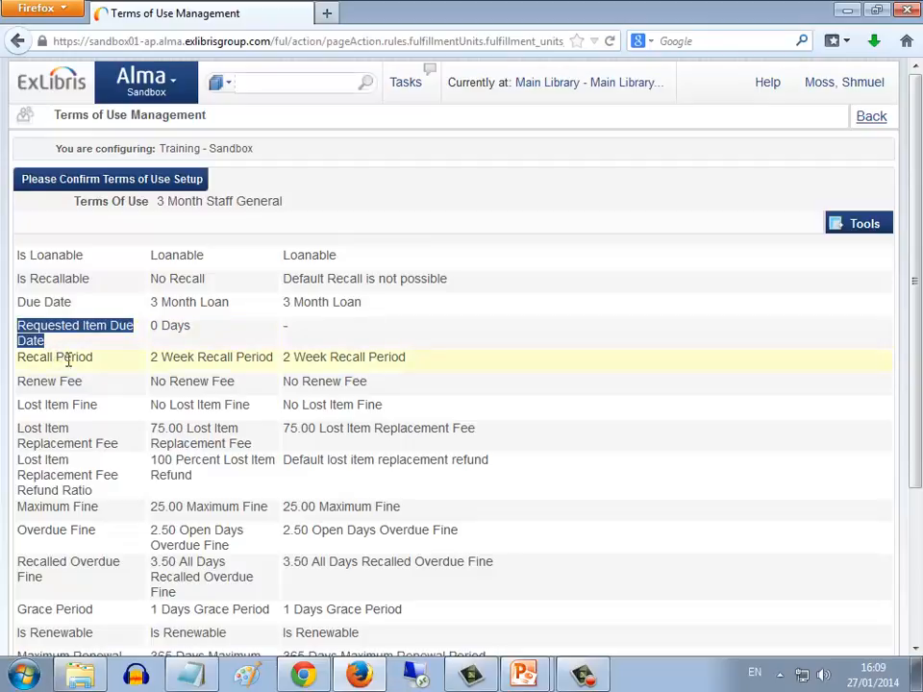
drag(71, 302, 16, 302)
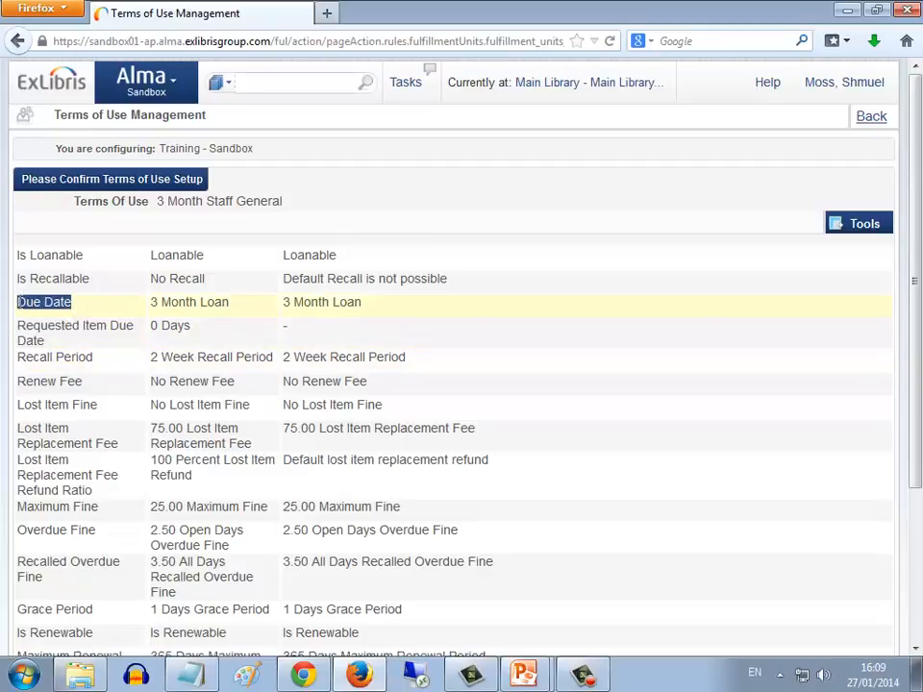
Open Terms of Use and Policies in the fulfillment configuration, filter to the Loan type and find 3 Month Staff General
click(177, 88)
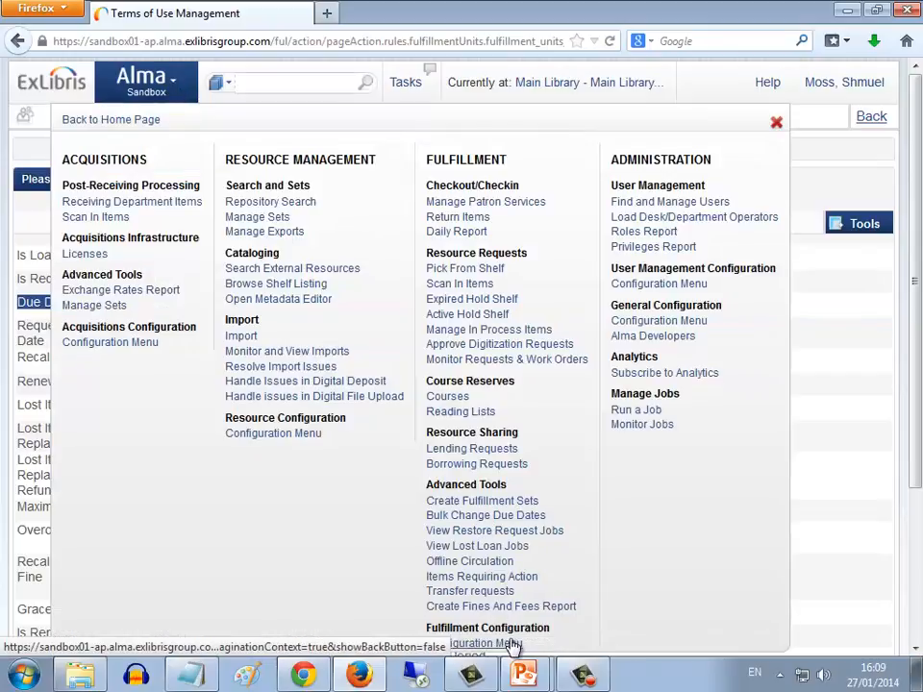
click(512, 645)
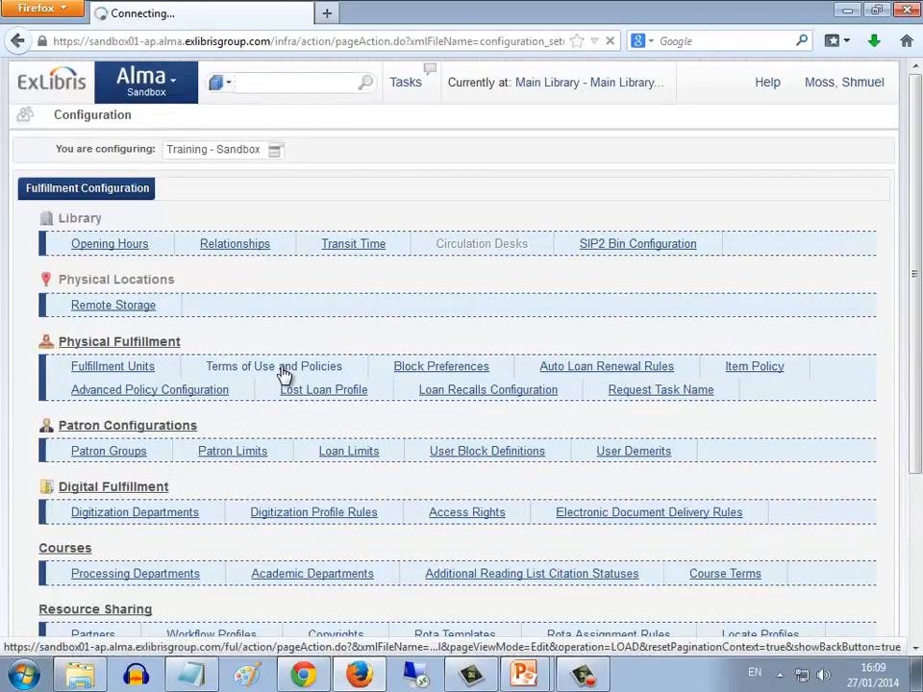
click(284, 373)
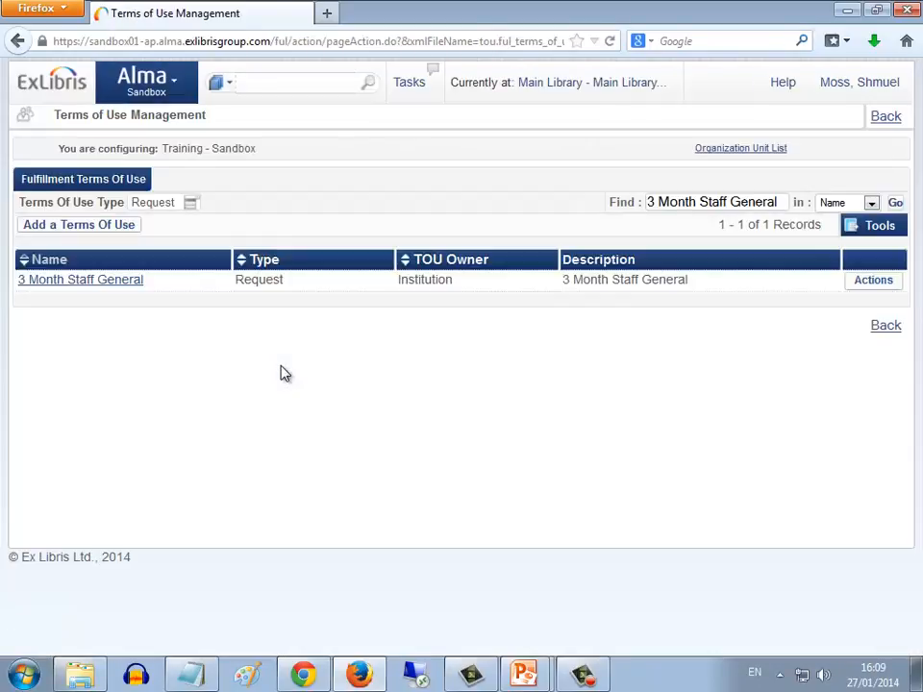
click(195, 210)
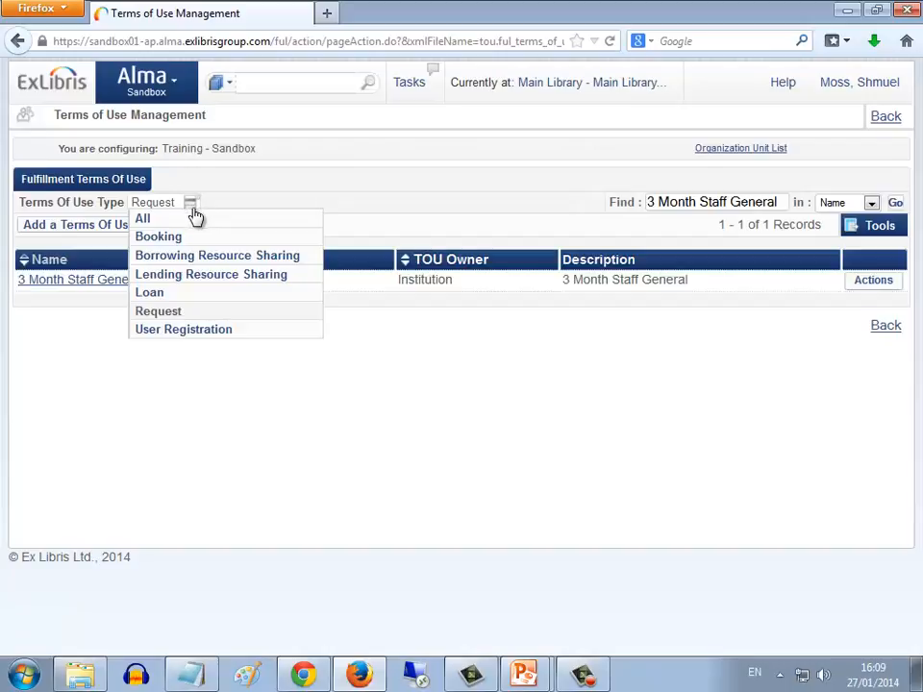
click(162, 295)
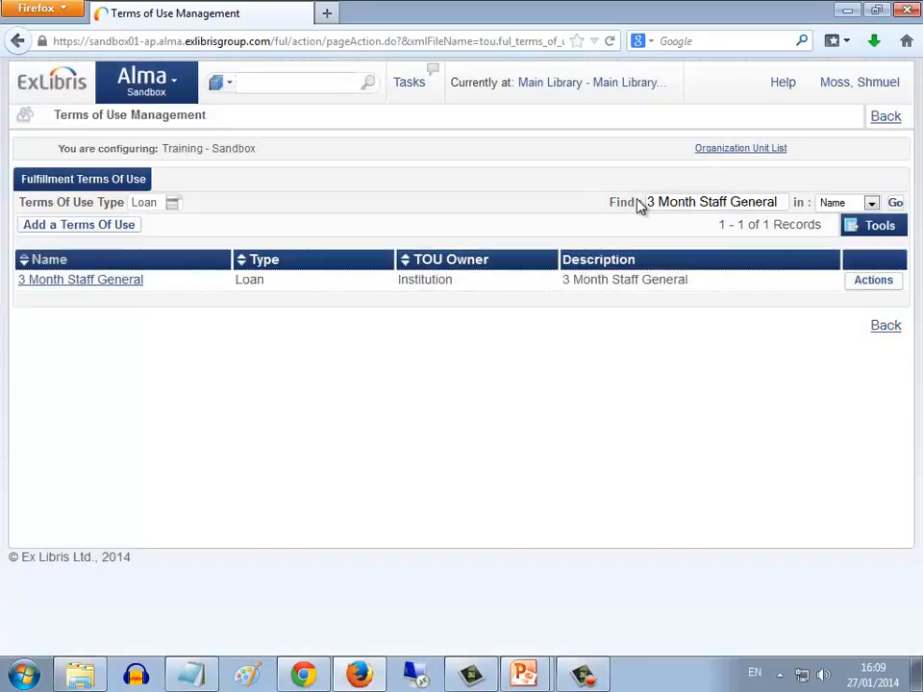
click(897, 207)
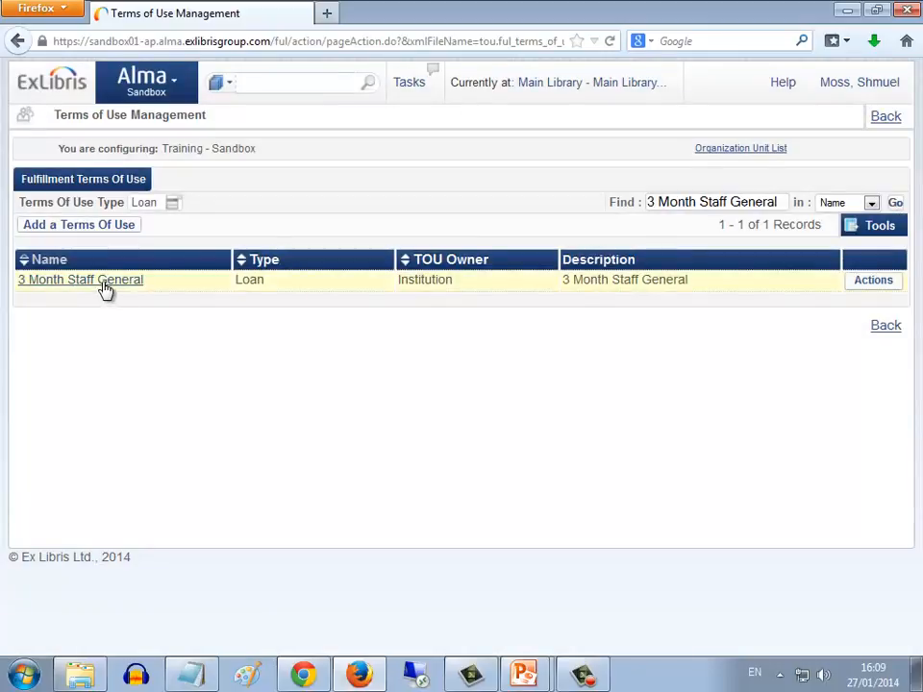
Open the 3 Month Staff General terms of use and start adding a new Requested Item Due Date policy
click(100, 281)
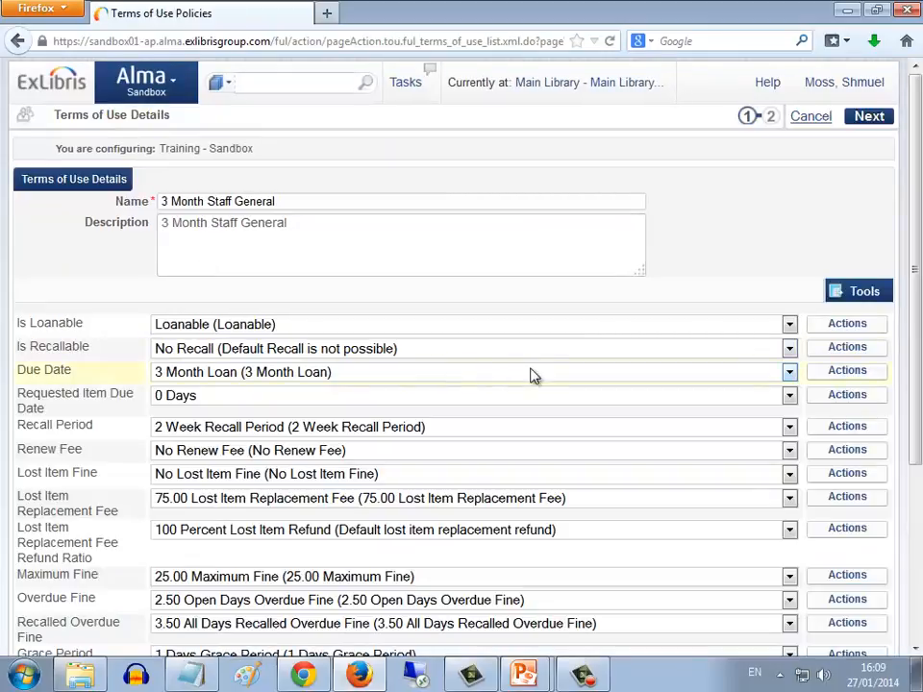
scroll(554, 375, down, 1)
scroll(553, 375, down, 1)
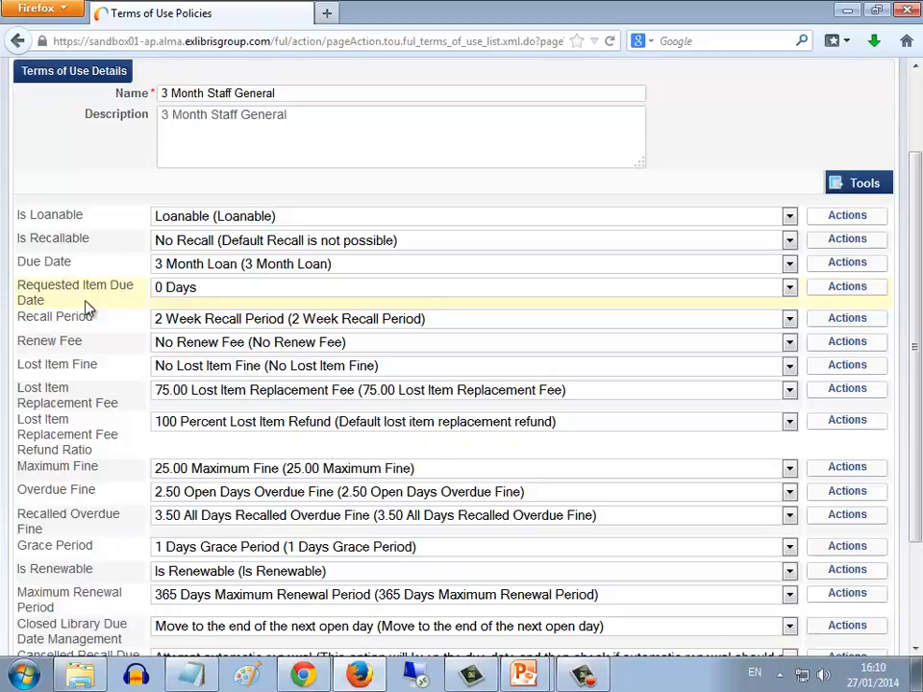
triple_click(23, 301)
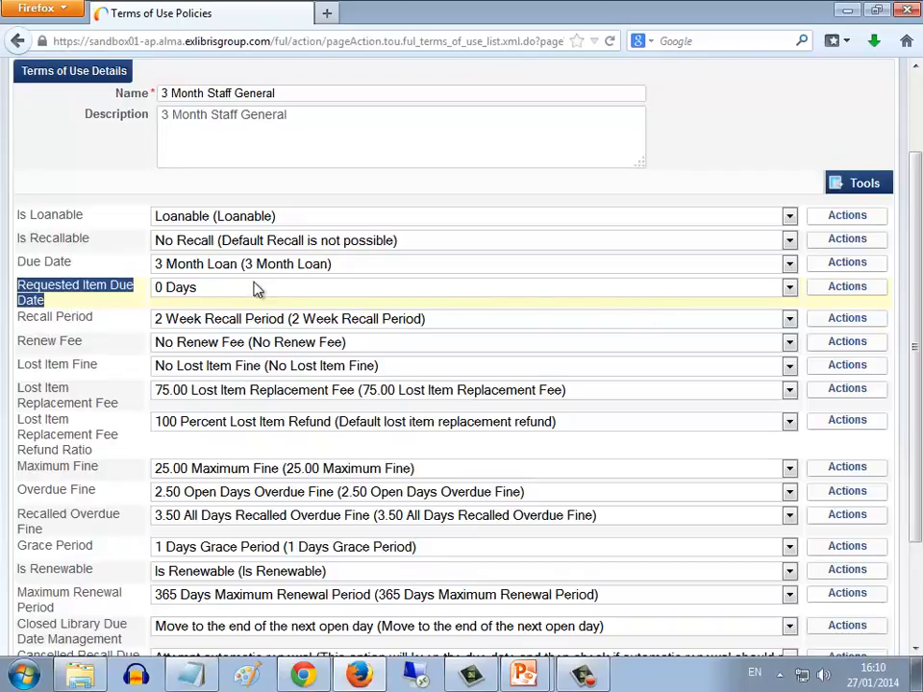
click(862, 290)
click(841, 307)
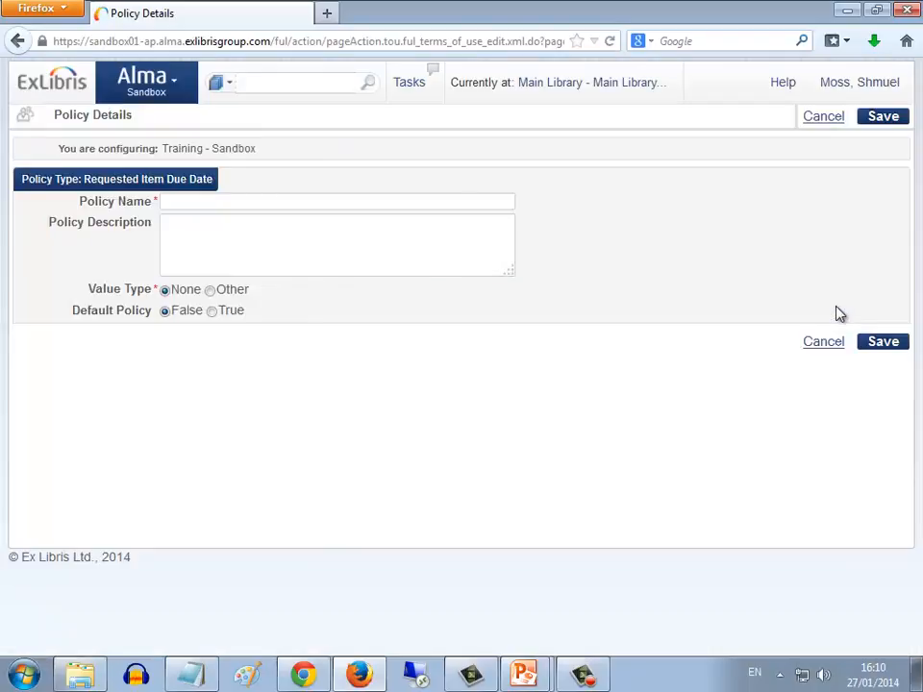
Name the new Requested Item Due Date policy None and check its value type setting
click(244, 202)
text(N)
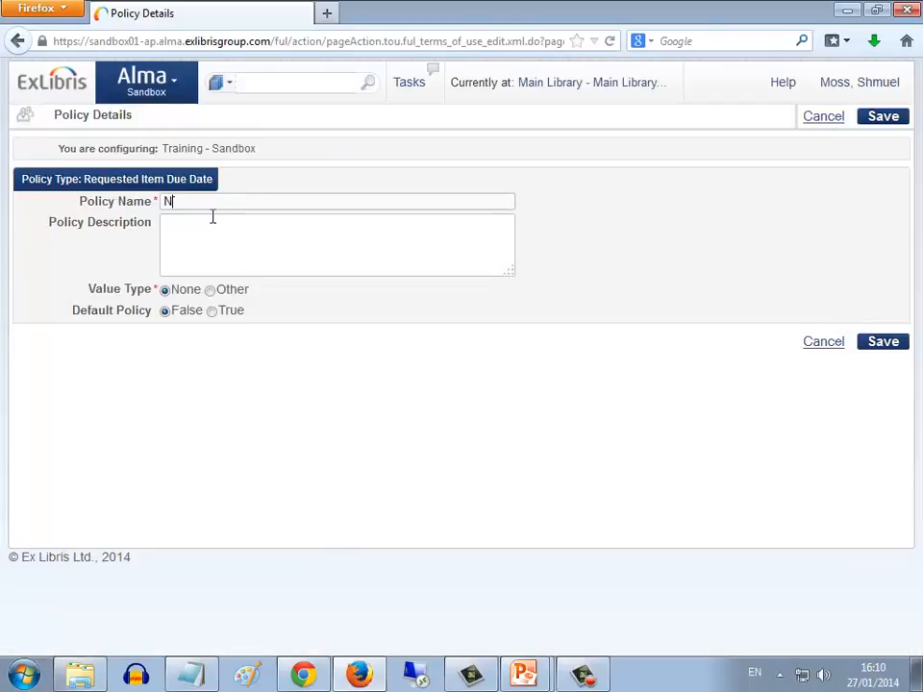
text(one)
drag(91, 291, 143, 293)
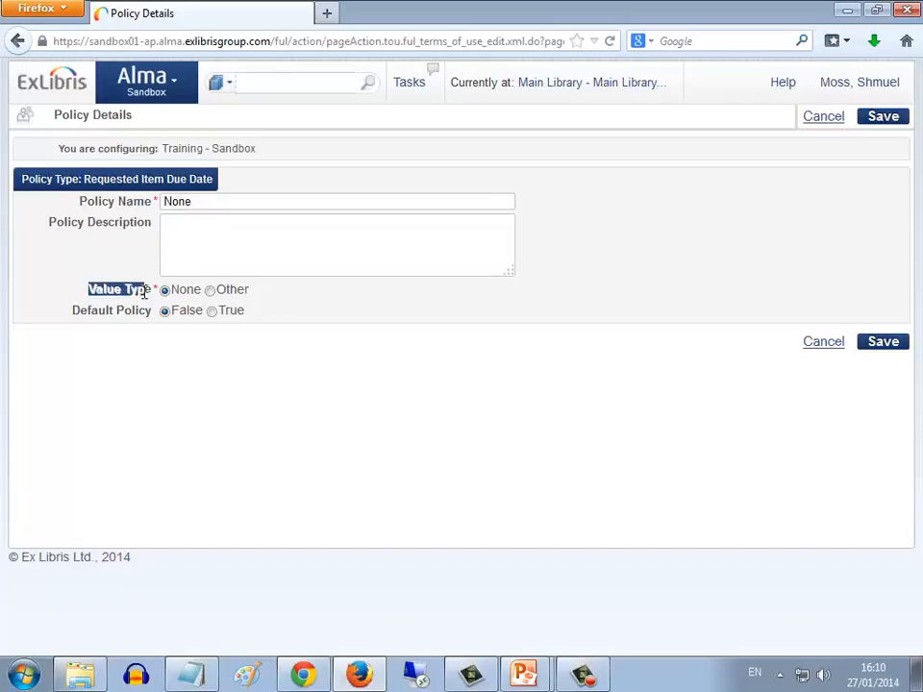
Try the Other value type with a value of 0 Days, and set the value type back to None
click(211, 290)
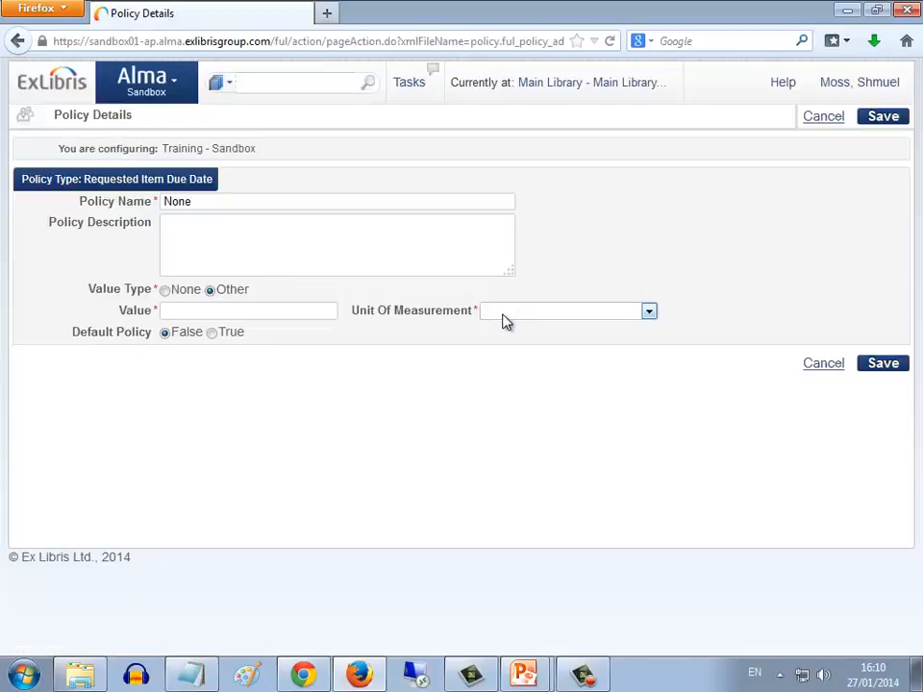
text(0)
click(510, 311)
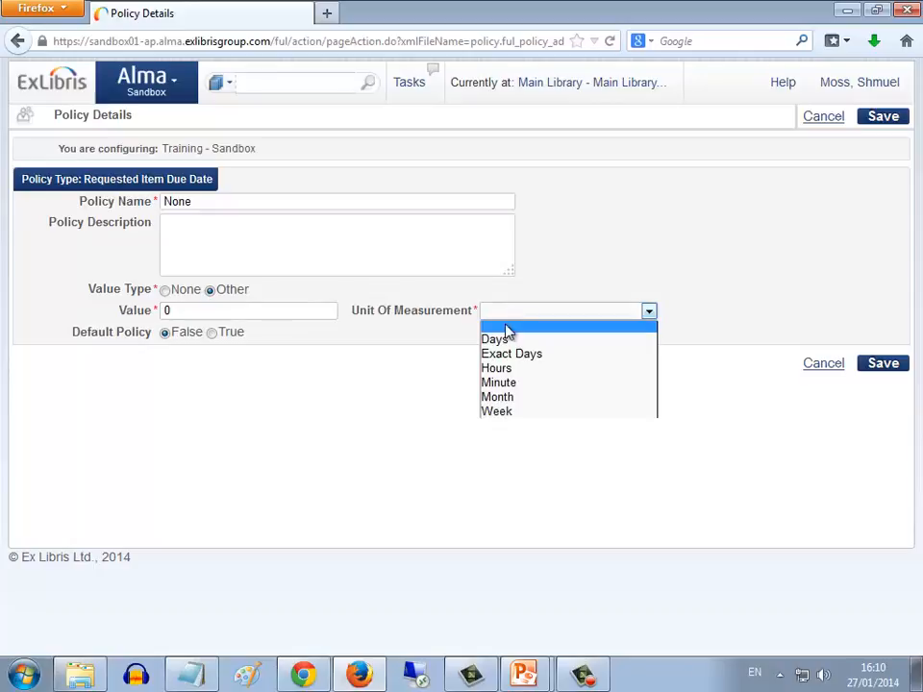
click(503, 341)
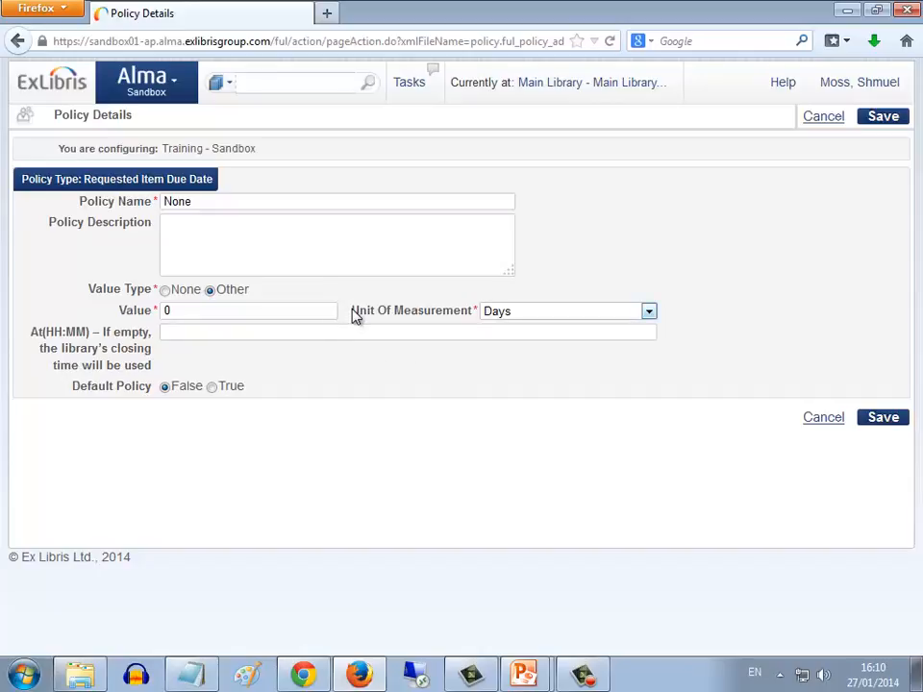
click(165, 291)
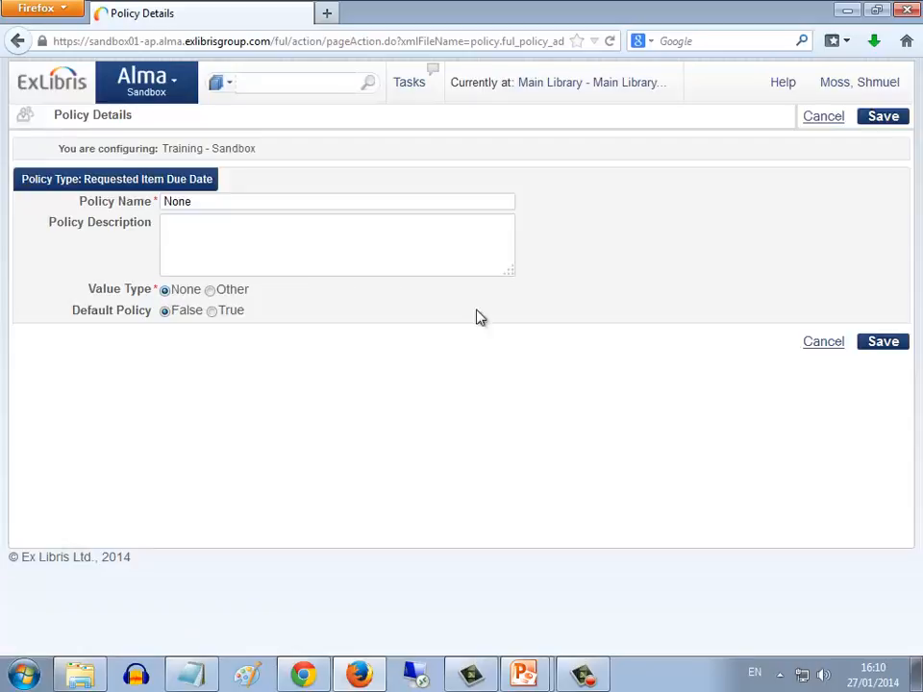
Save the None policy and complete the 3 Month Staff General terms of use with it as the Requested Item Due Date
click(881, 344)
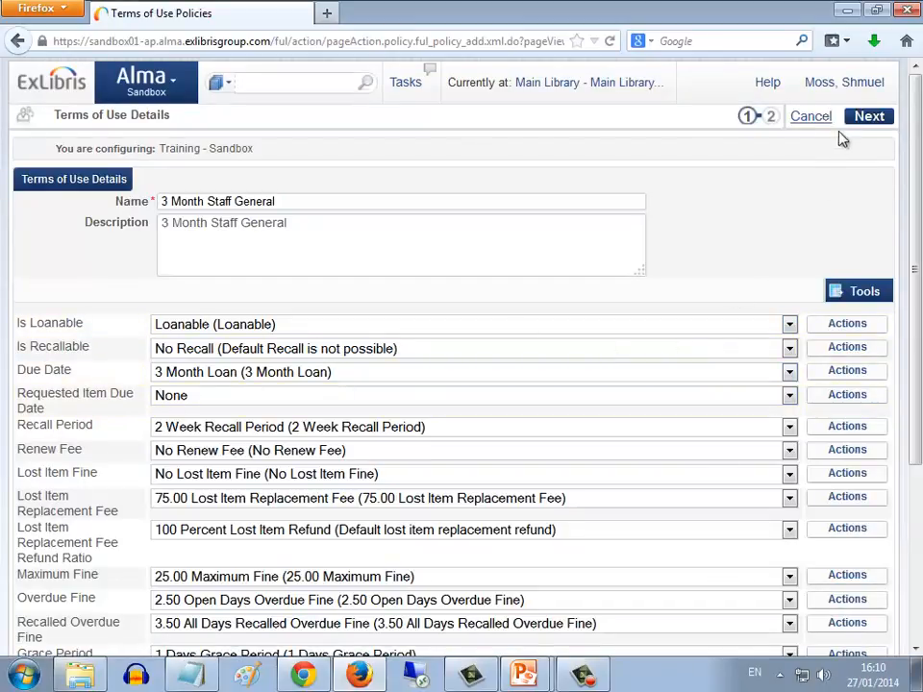
click(871, 116)
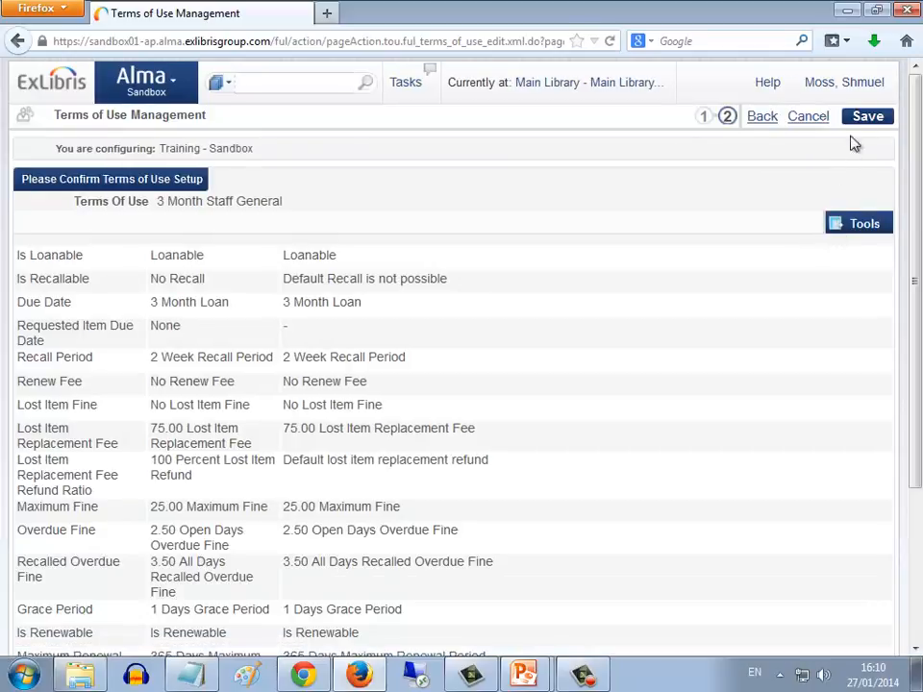
click(862, 117)
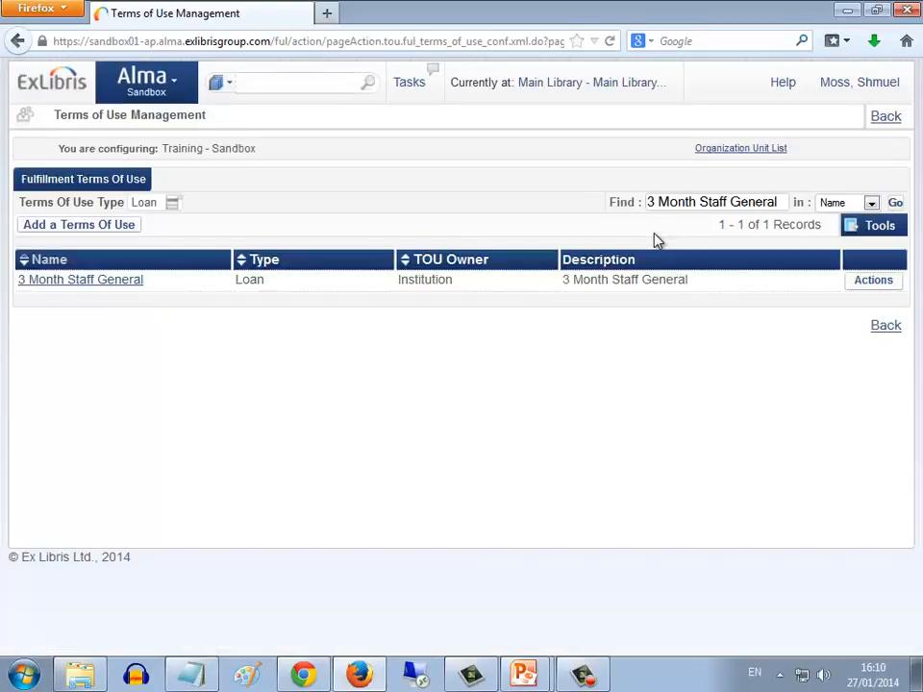
In the Chrome Alma session, identify the staff patron and loan them the item with barcode 56292868
key(alt+Tab)
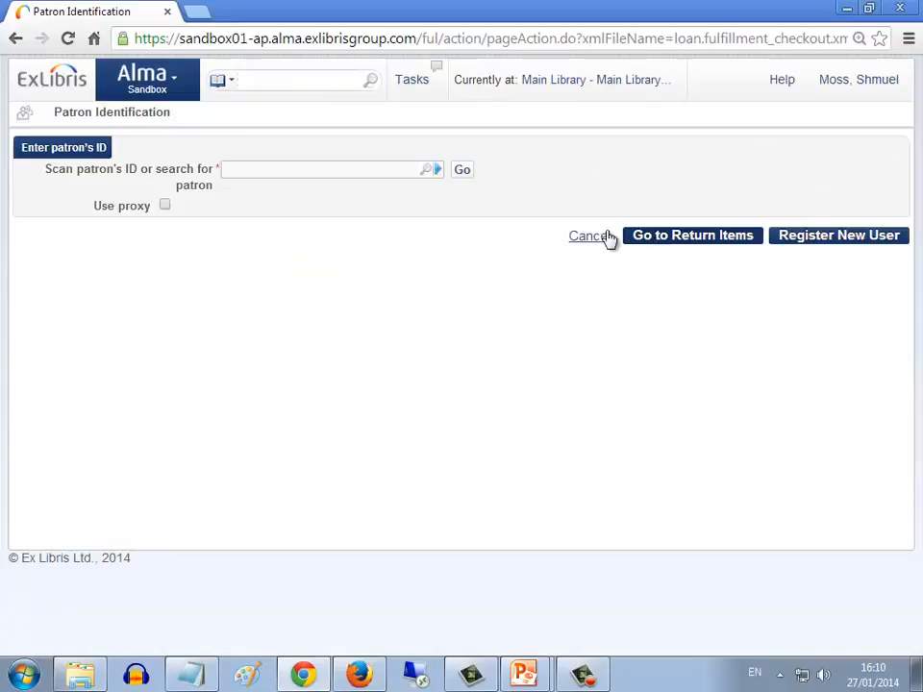
text(shmuel)
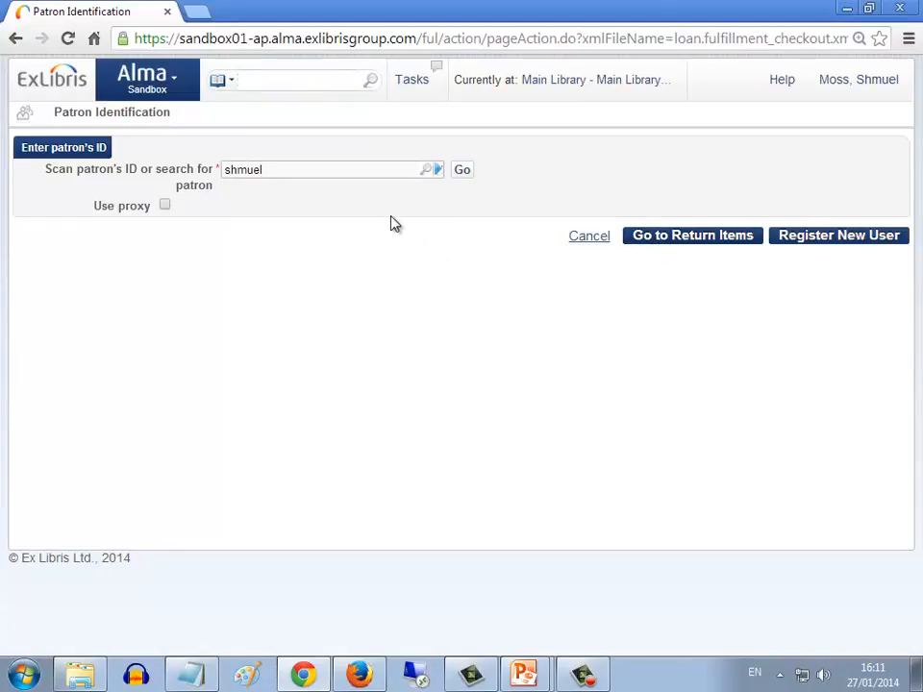
click(320, 199)
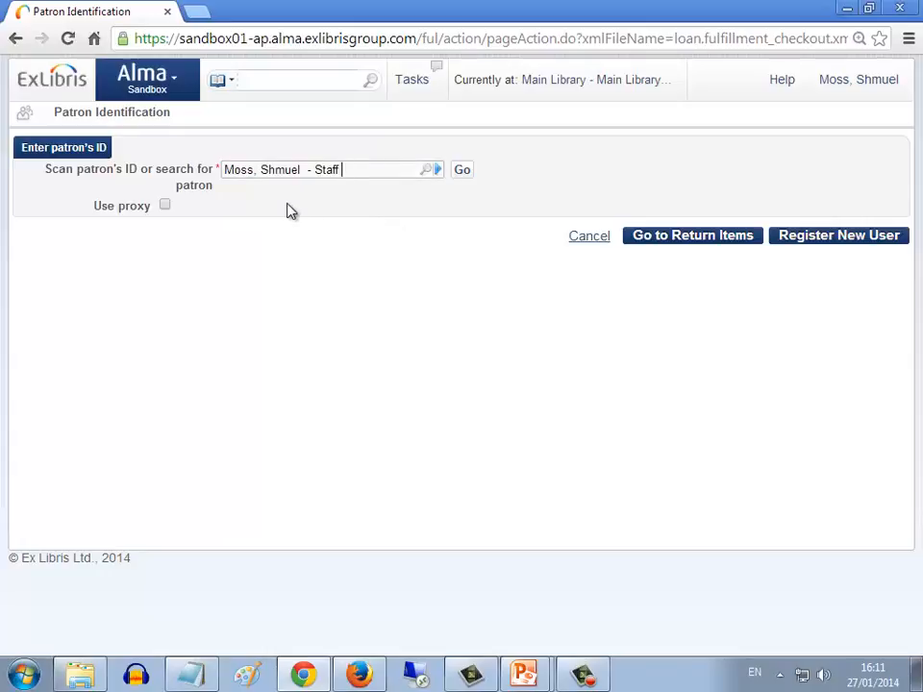
click(462, 170)
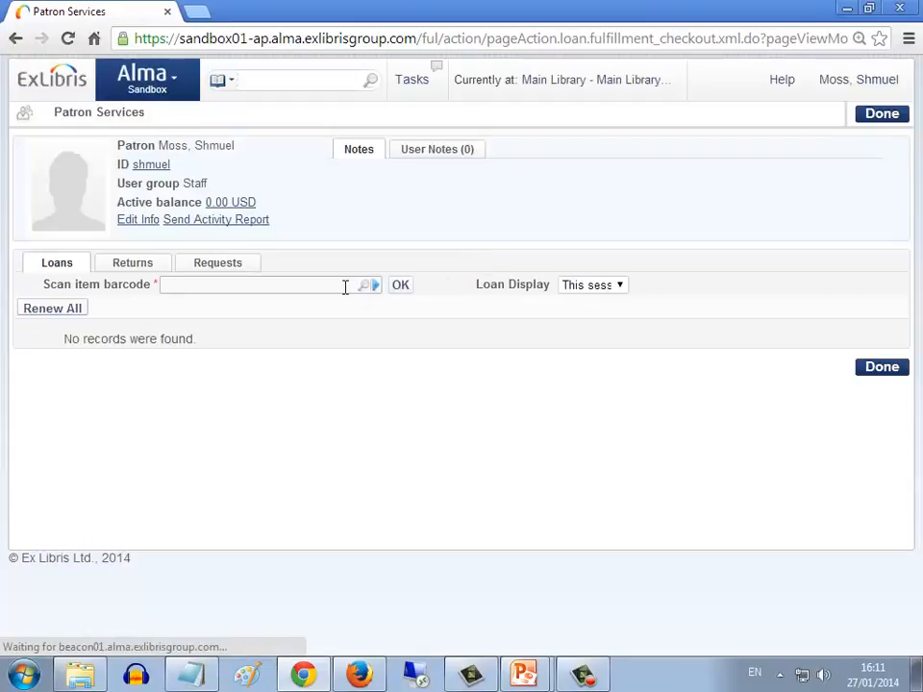
text(56292868)
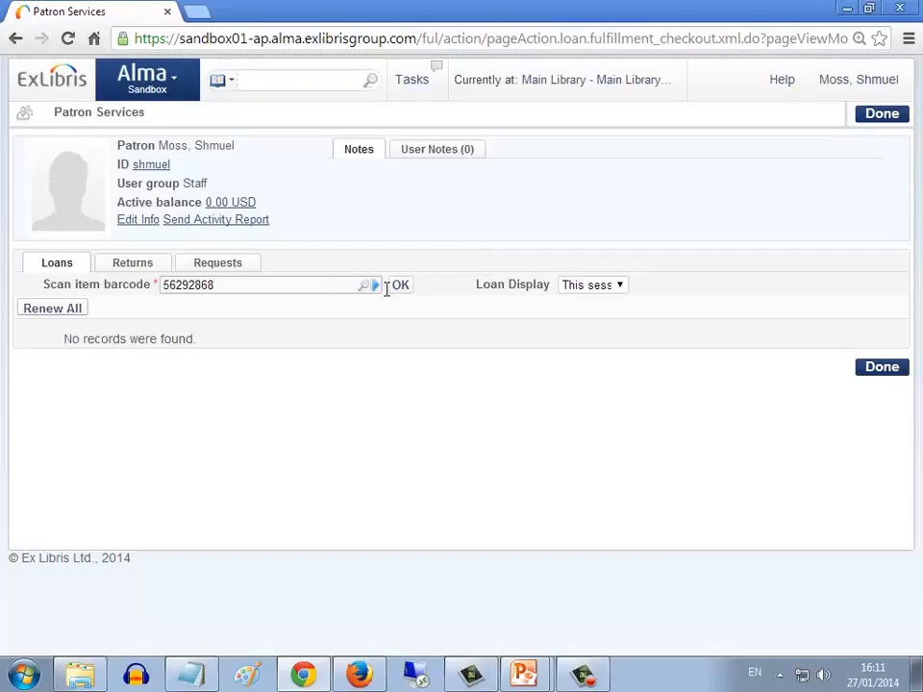
click(400, 288)
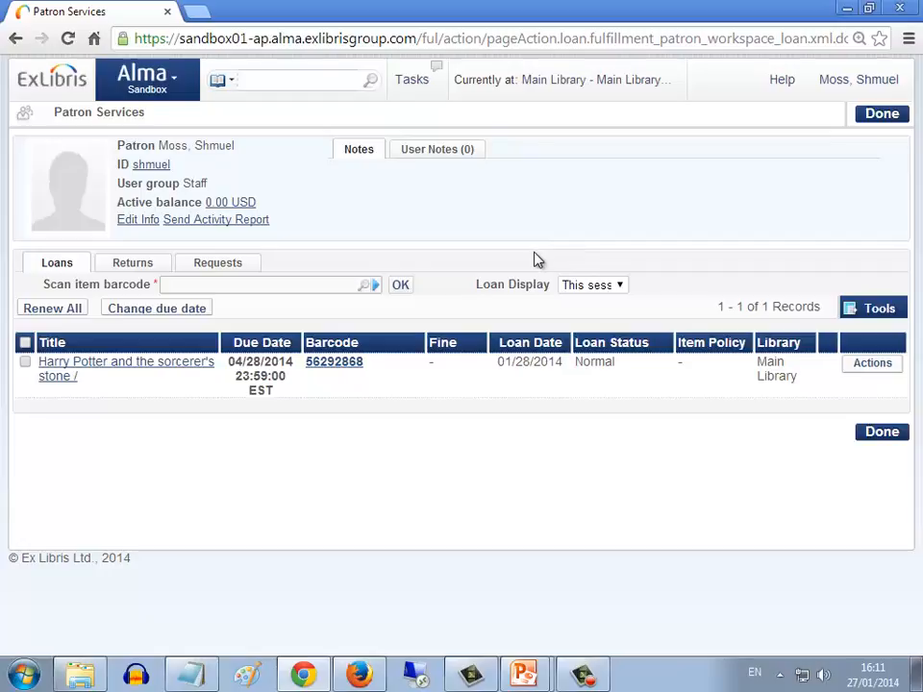
key(alt+Tab)
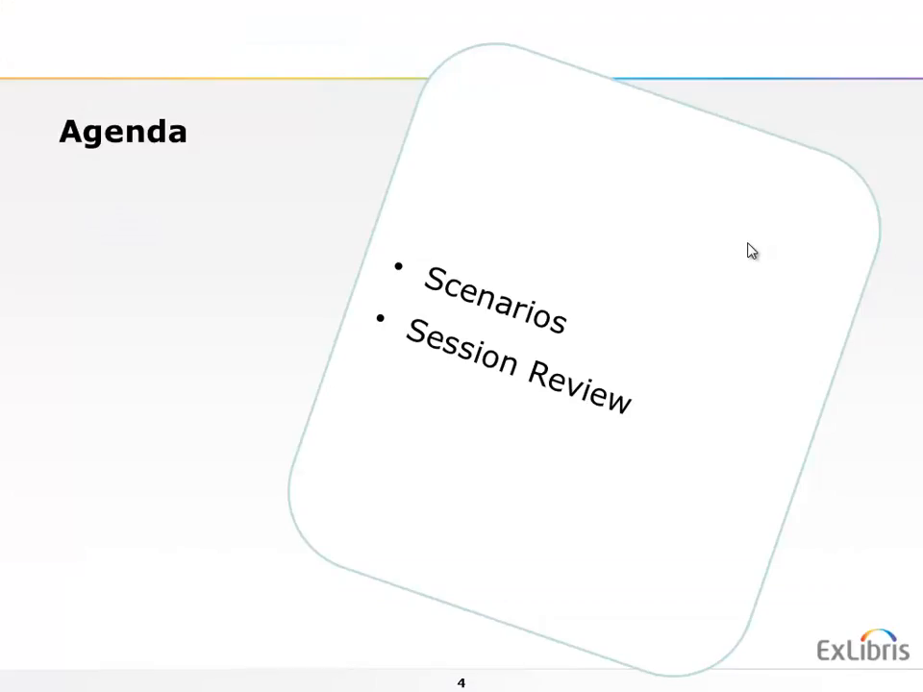
click(742, 244)
click(746, 250)
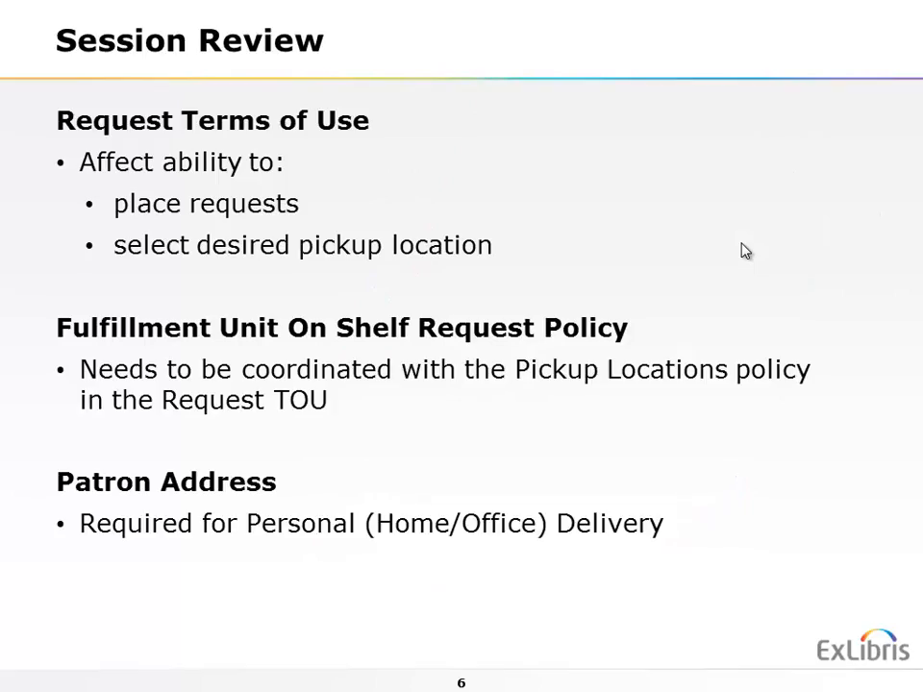